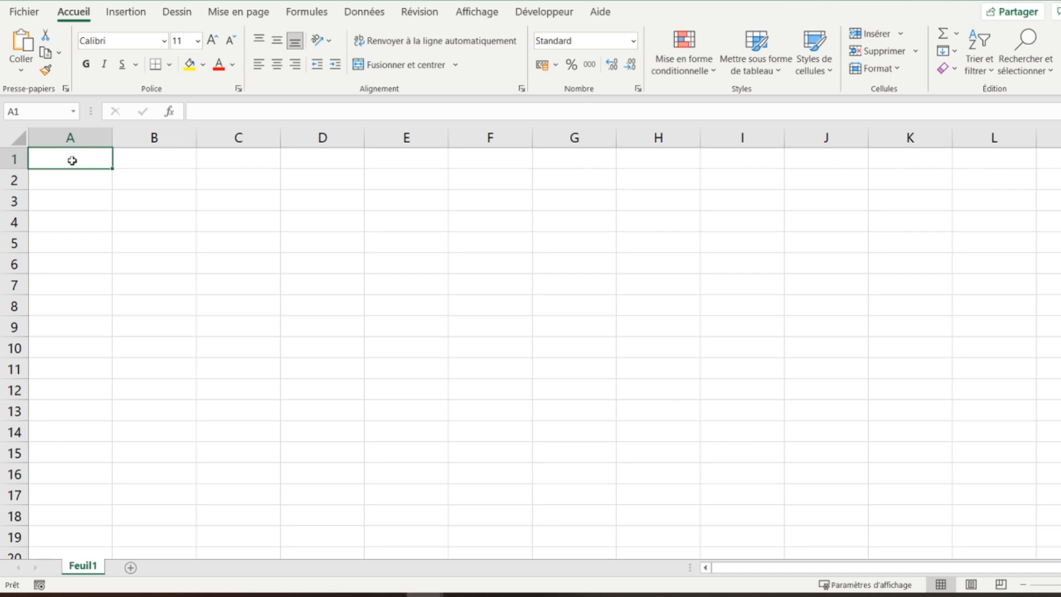
Step: Enter the label "Montant emprunté :" in cell C2 and align it to the right
key("Right")
key("Right")
key("Down")
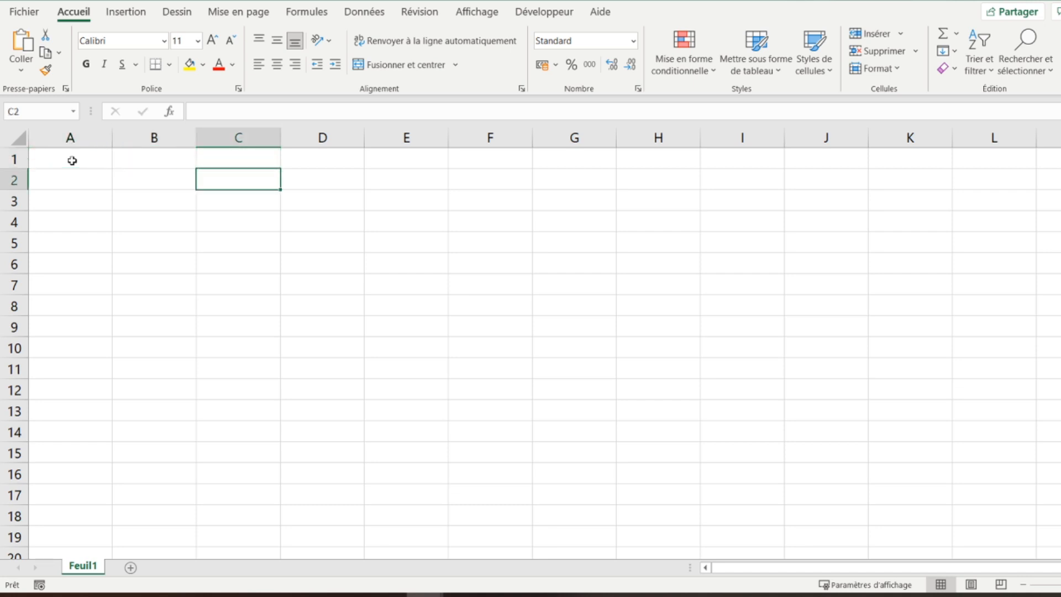
type("M")
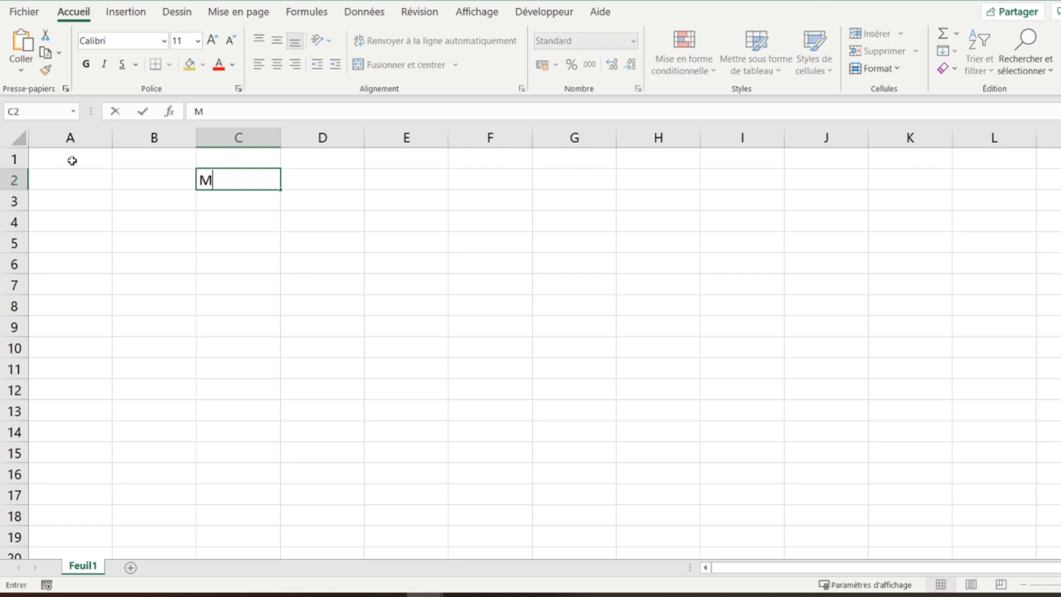
type("ontant ")
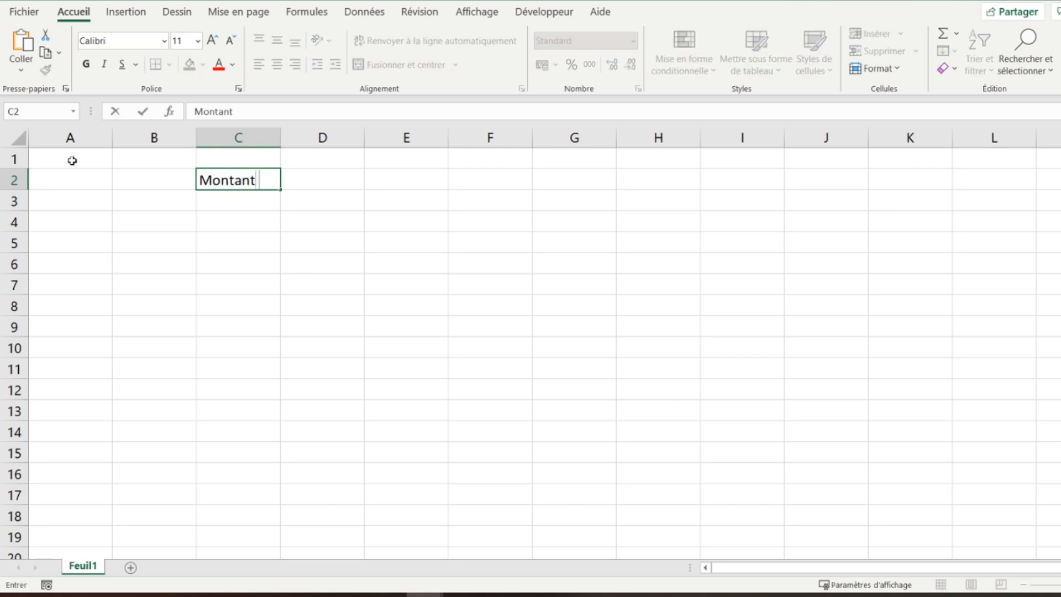
type("emprunté  :")
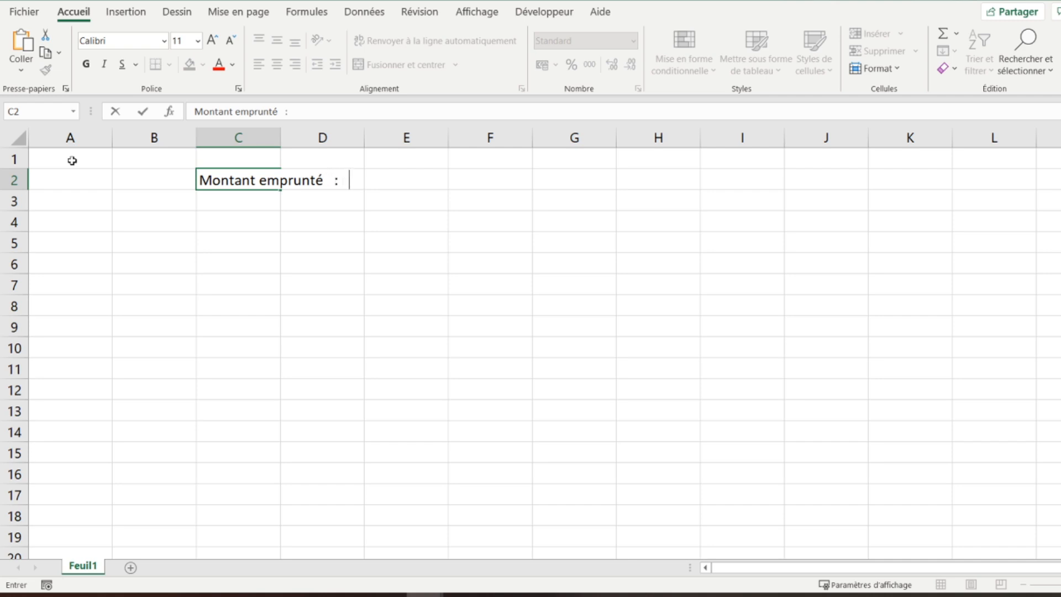
key("Return")
key("Up")
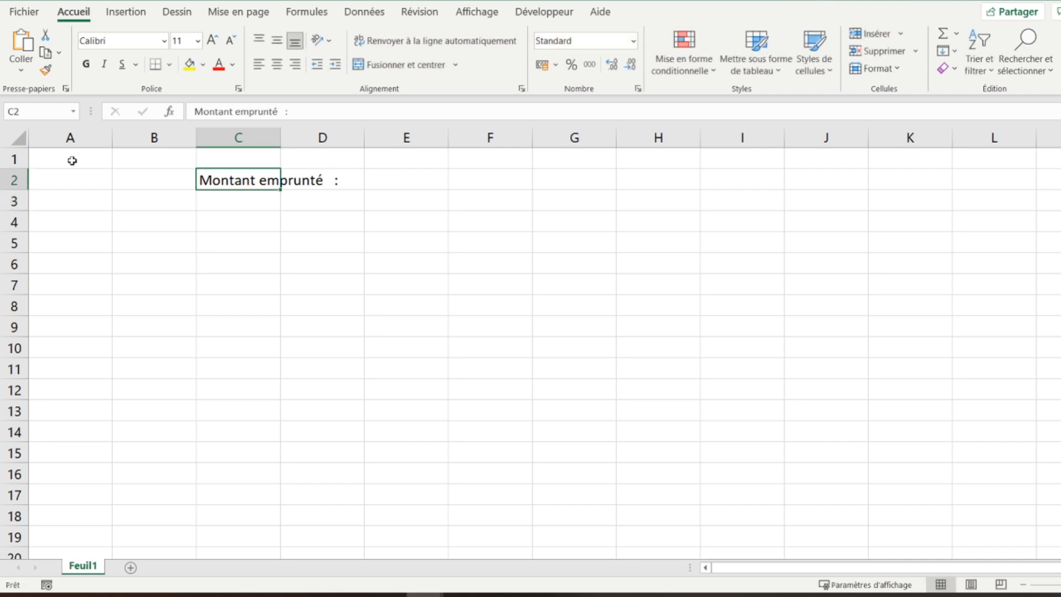
left_click(296, 69)
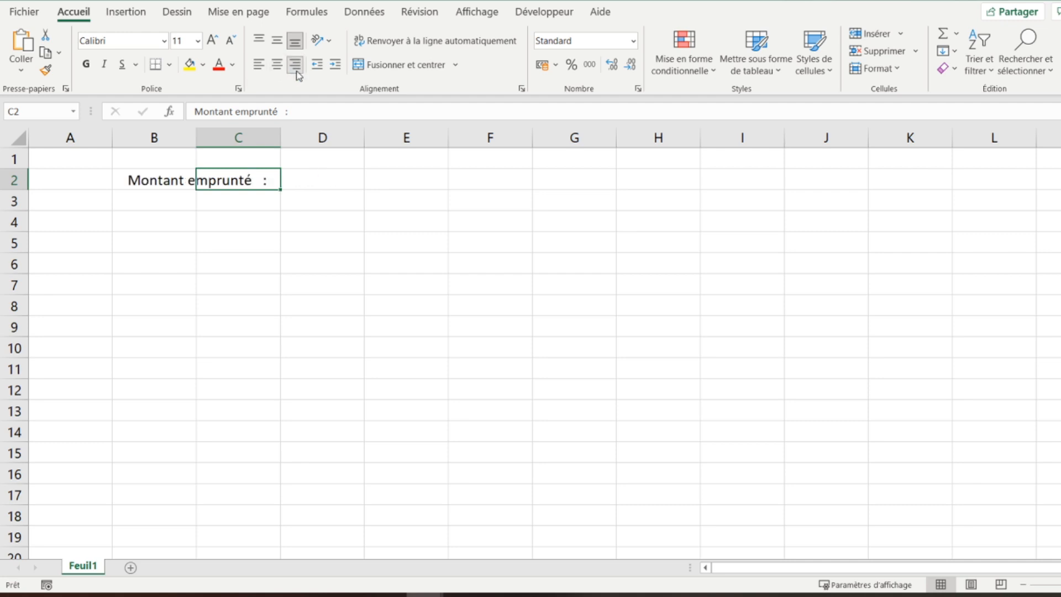
Step: Enter the loan amount 100000 in cell D2 and apply the euro accounting format to it
key("Right")
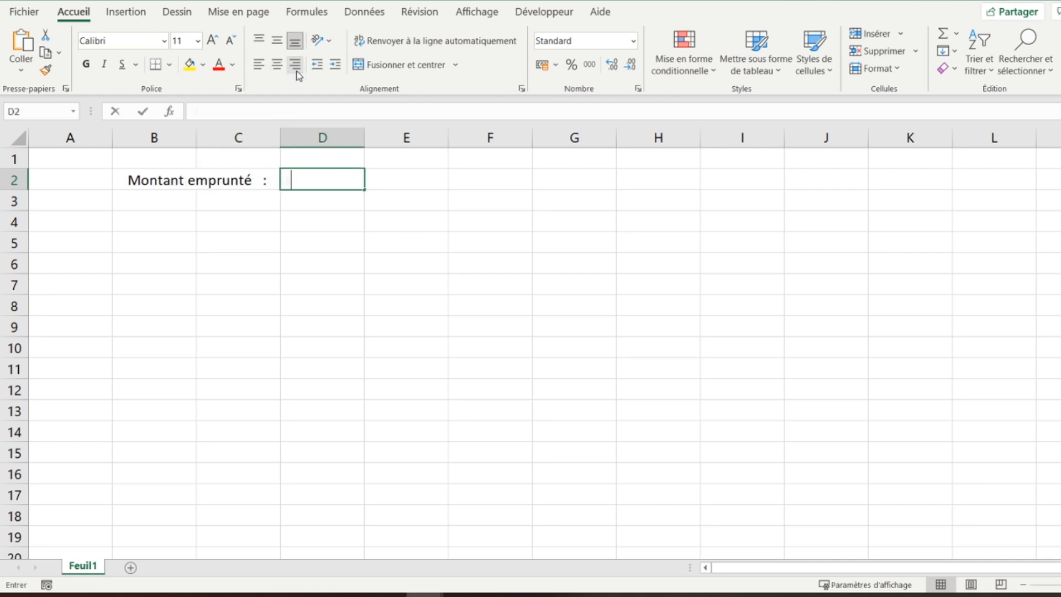
type("100000")
key("Return")
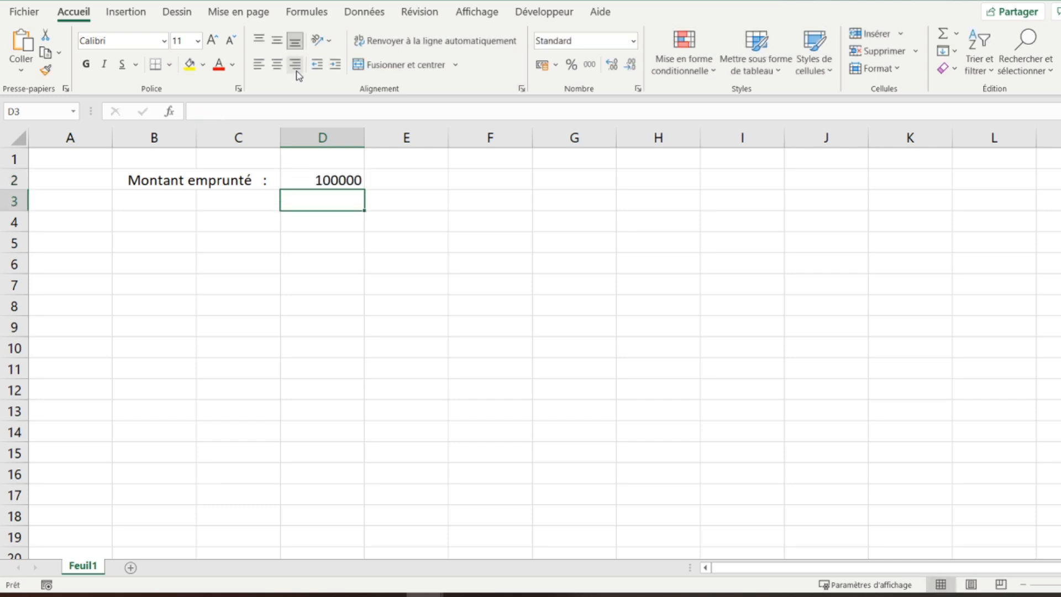
left_click(302, 181)
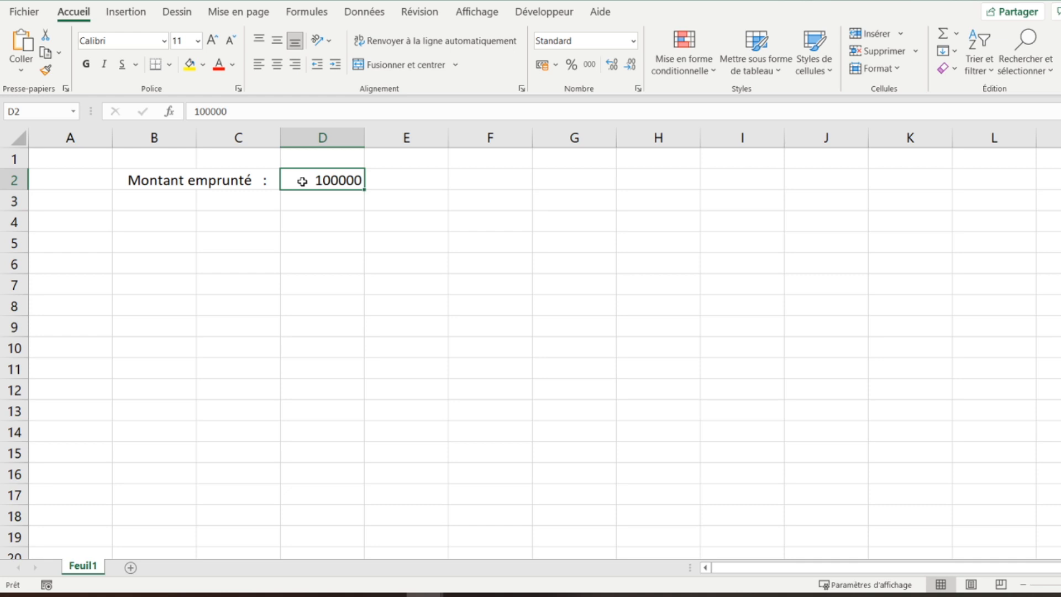
left_click(542, 65)
Step: Add the right-aligned label "Durée (années) :" in cell C3 and enter the duration 20 in D3
left_click(221, 194)
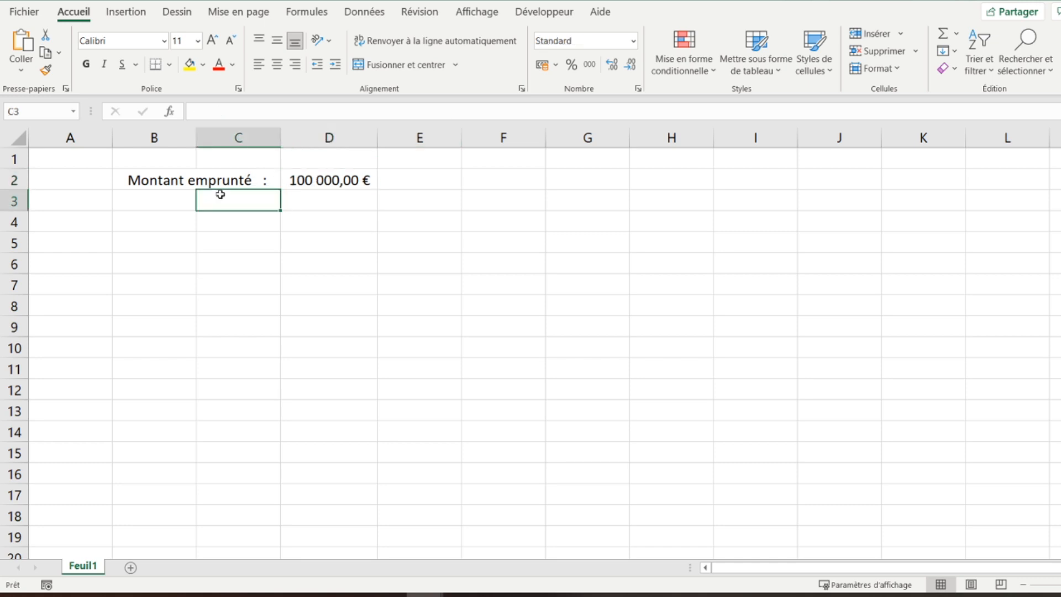
type("Durée (")
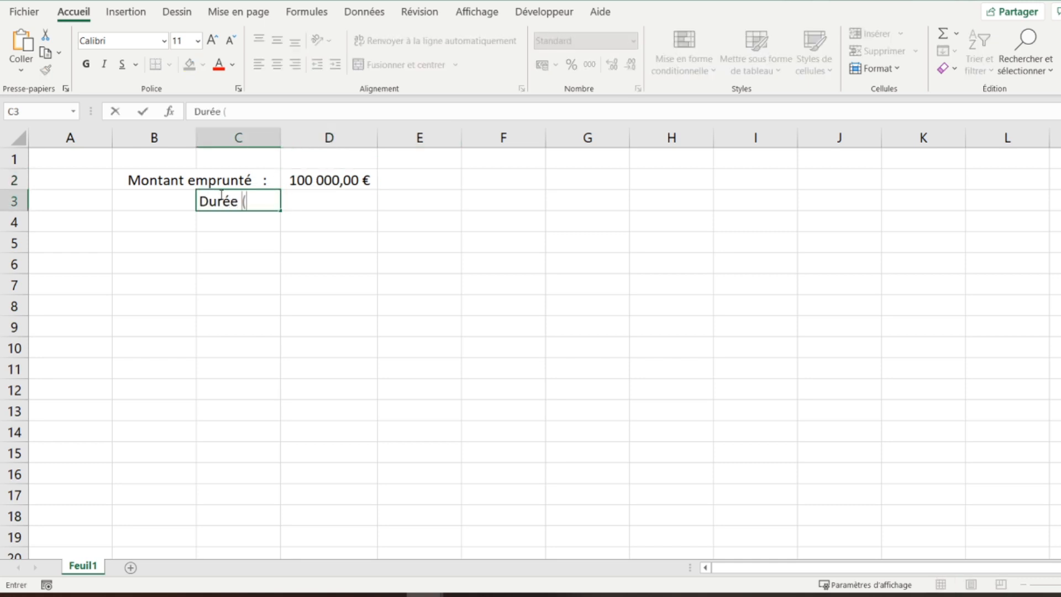
type("années)")
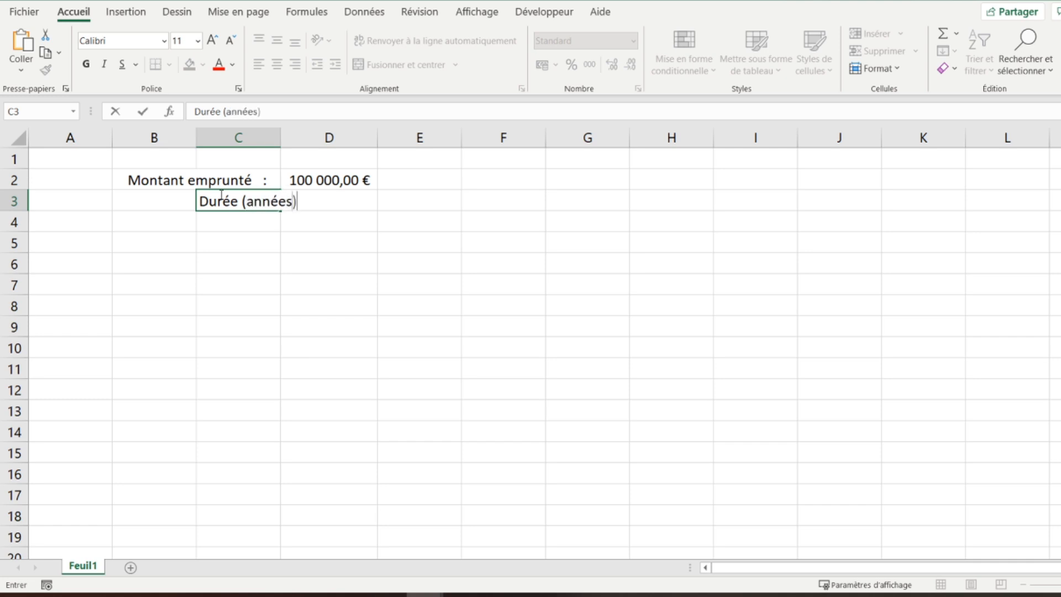
type("  :")
key("Return")
left_click(296, 64)
key("Right")
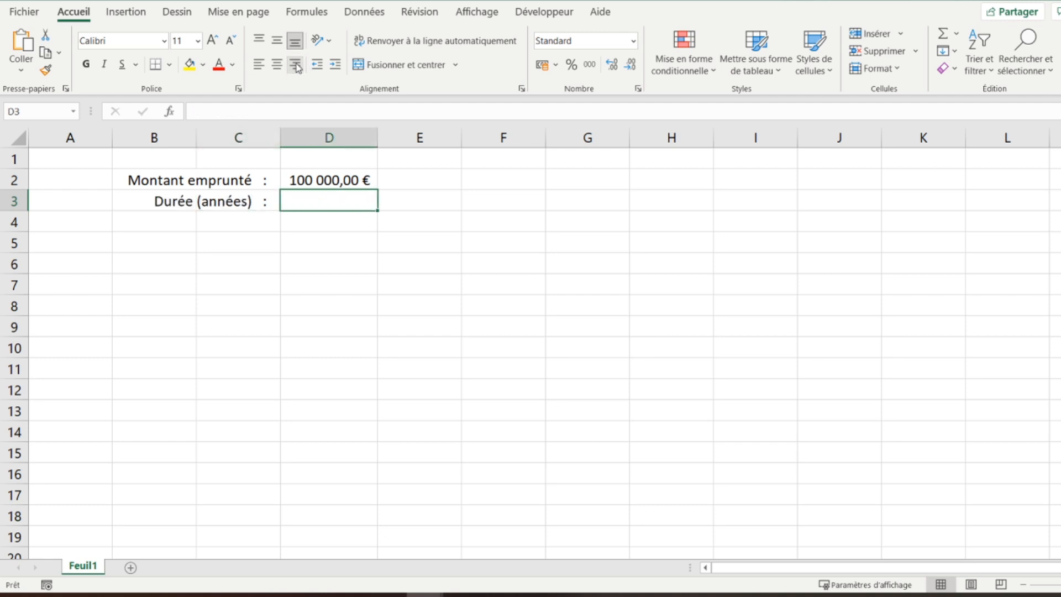
type("20")
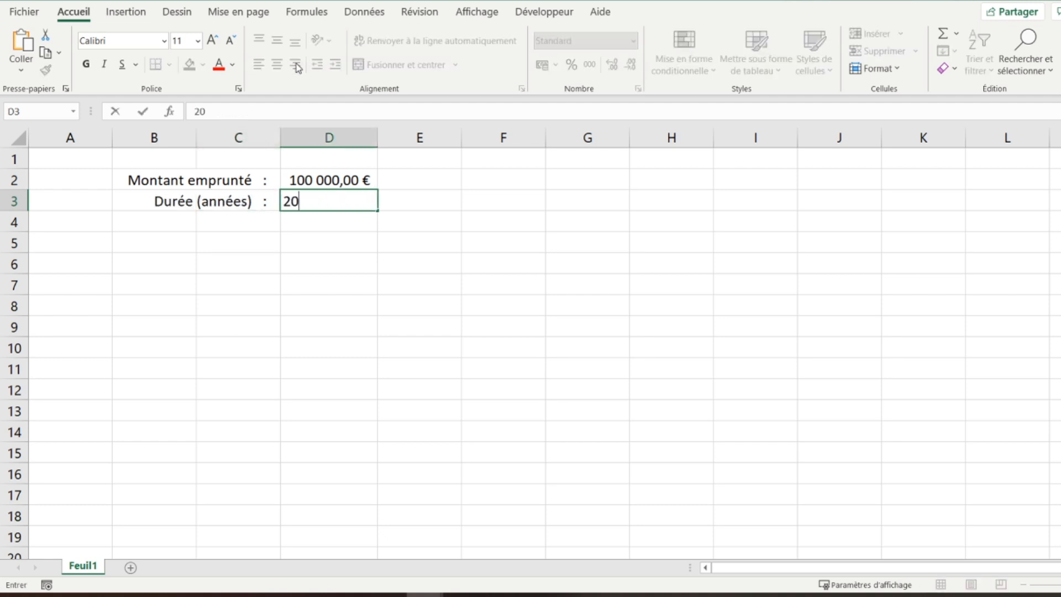
key("Return")
Step: Enter the label "Taux d'intérêt :" in cell C4 and align it to the right
key("Left")
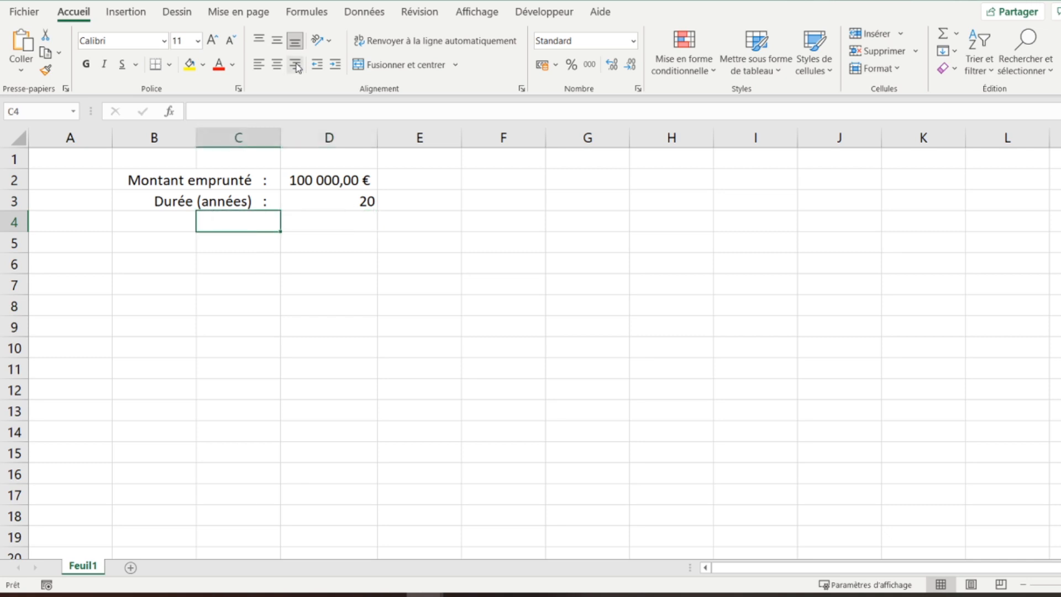
type("Ta")
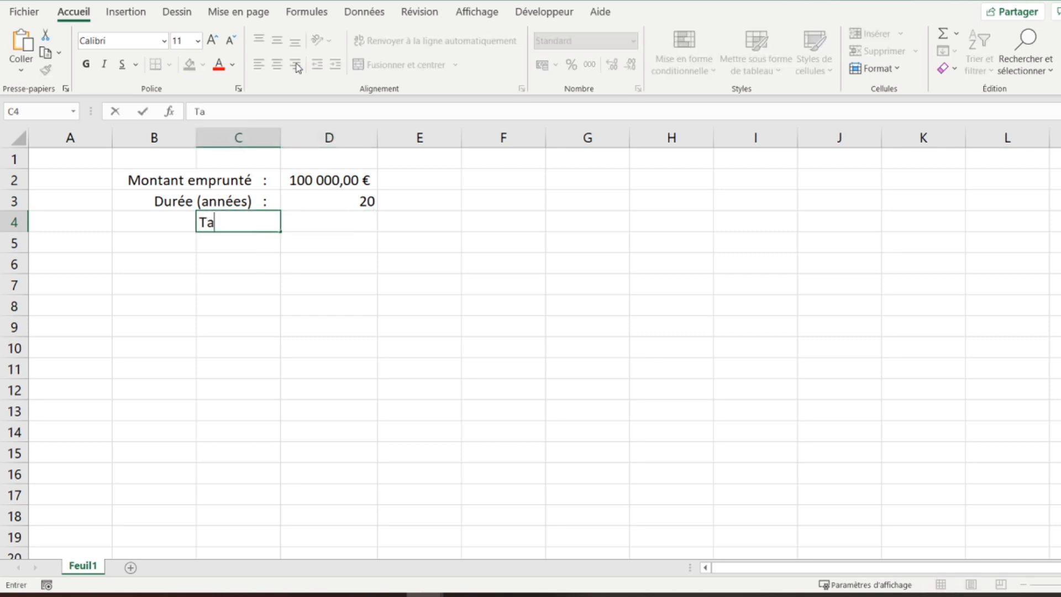
type("ux d'intérêt  :")
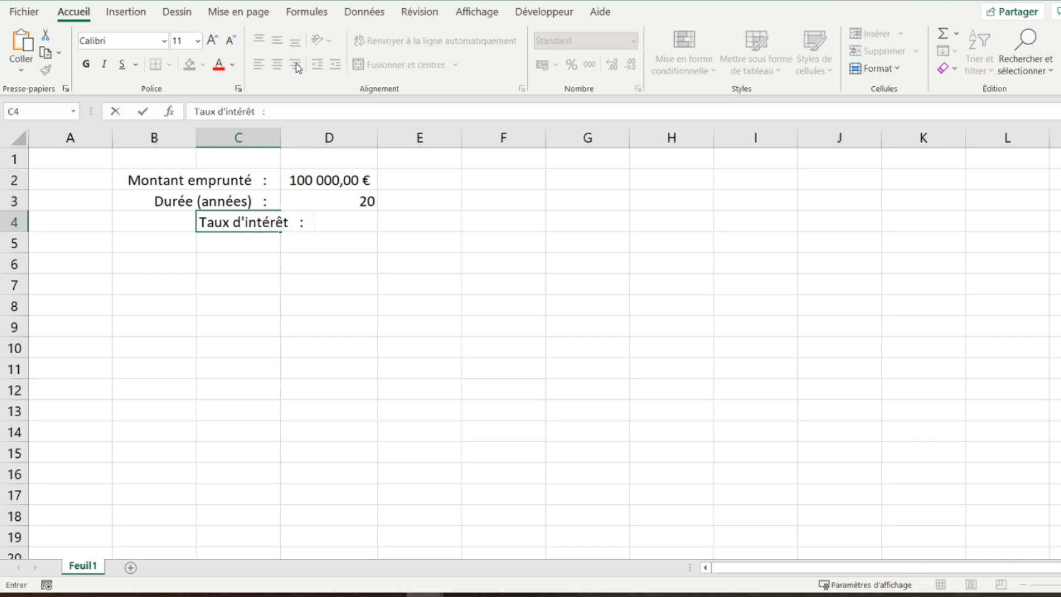
key("Return")
key("Up")
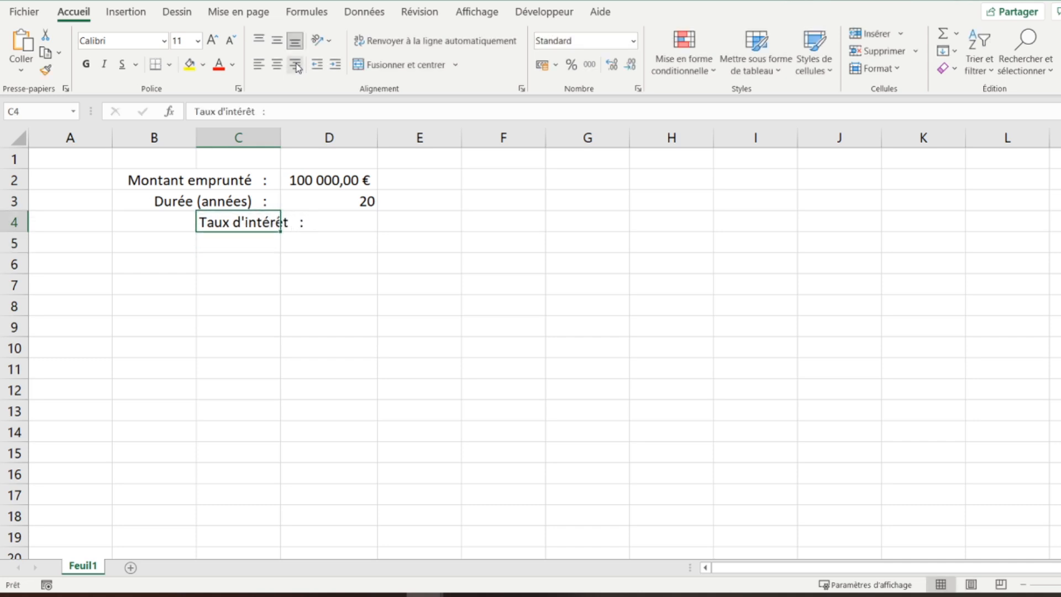
left_click(297, 65)
Step: Format cell D4 as a percentage with two decimals and enter an interest rate of 1,5%
key("Right")
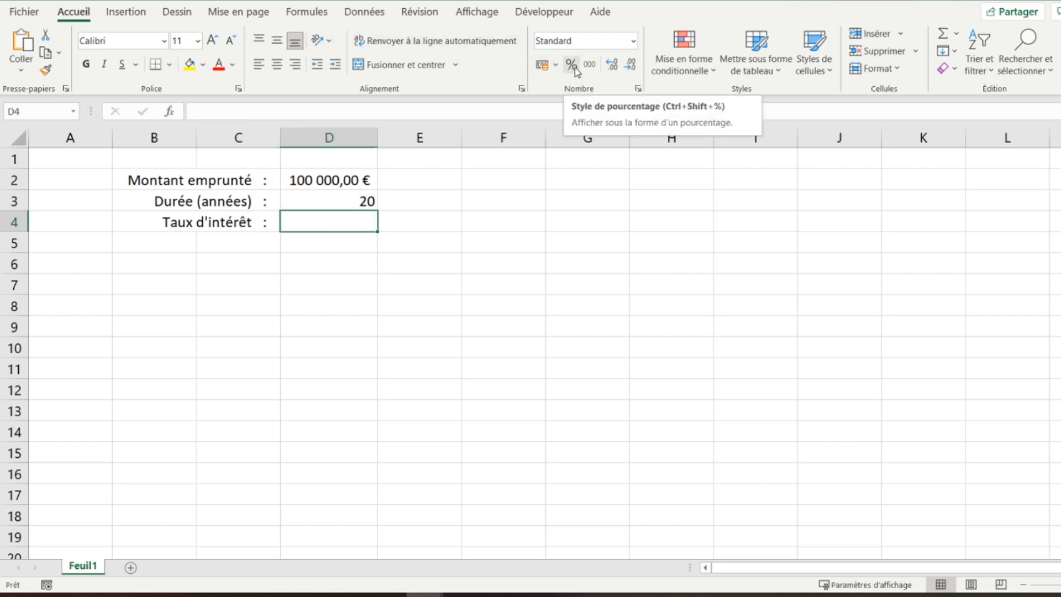
left_click(573, 65)
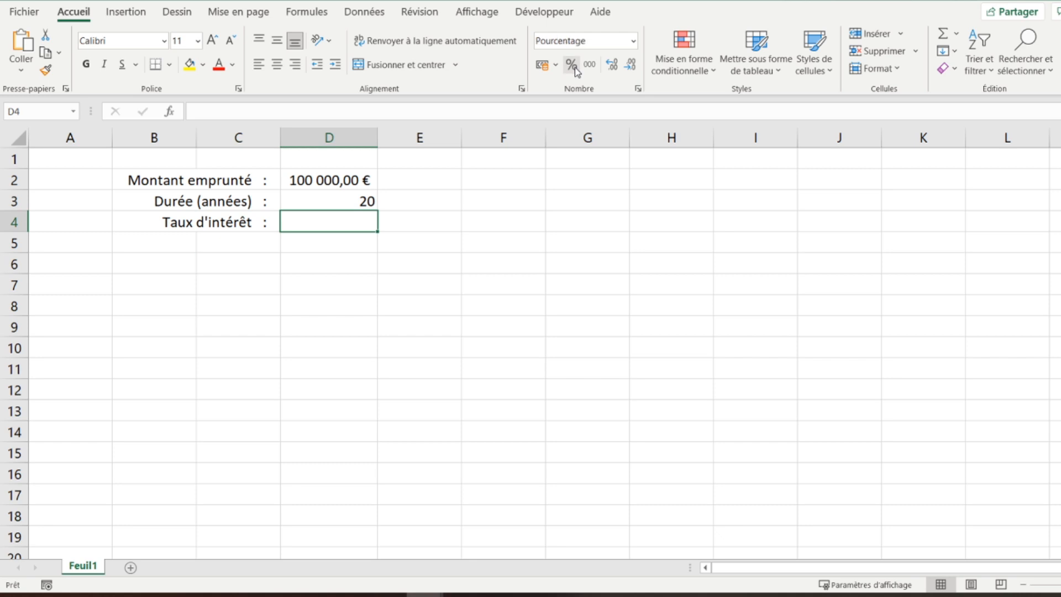
type("1")
type(",5")
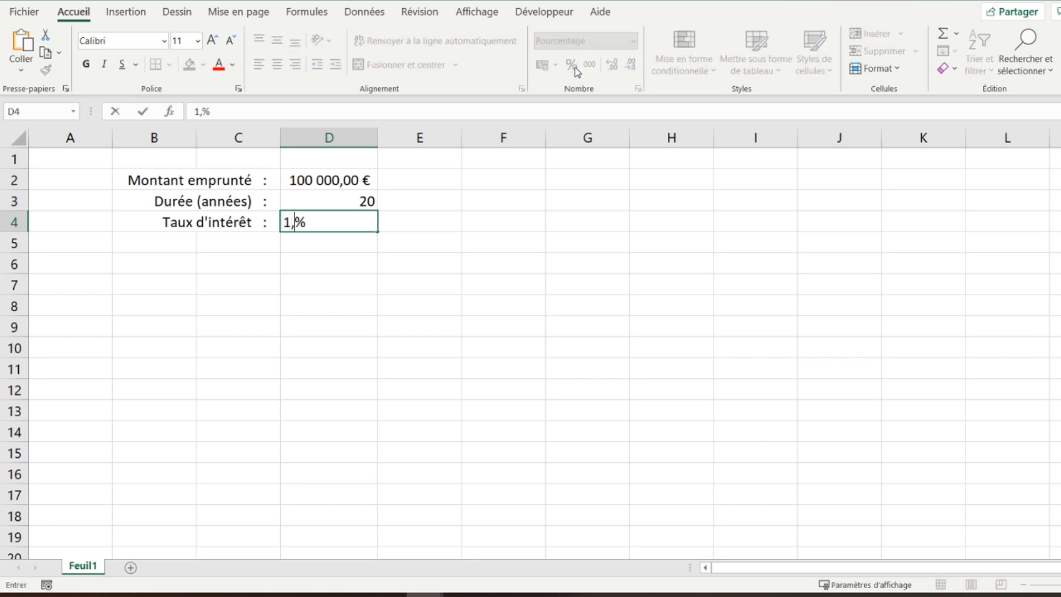
key("Return")
key("Up")
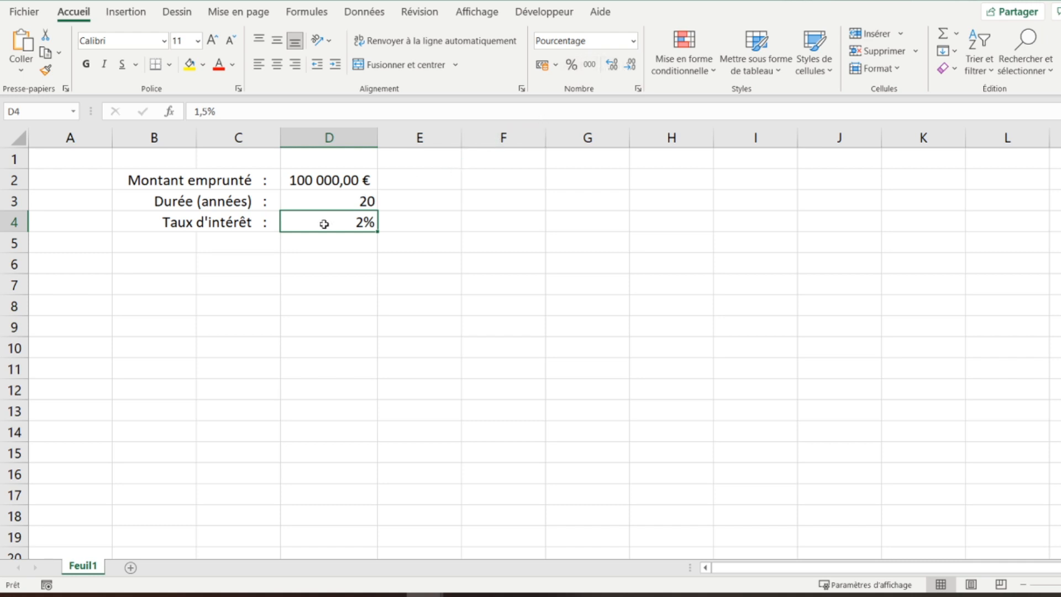
left_click(614, 70)
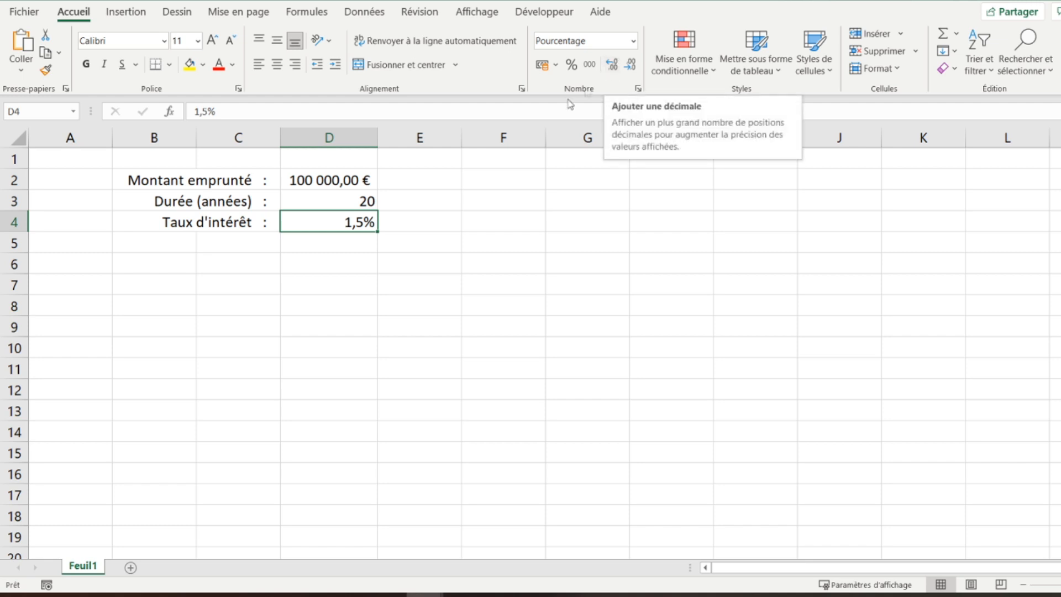
left_click(612, 64)
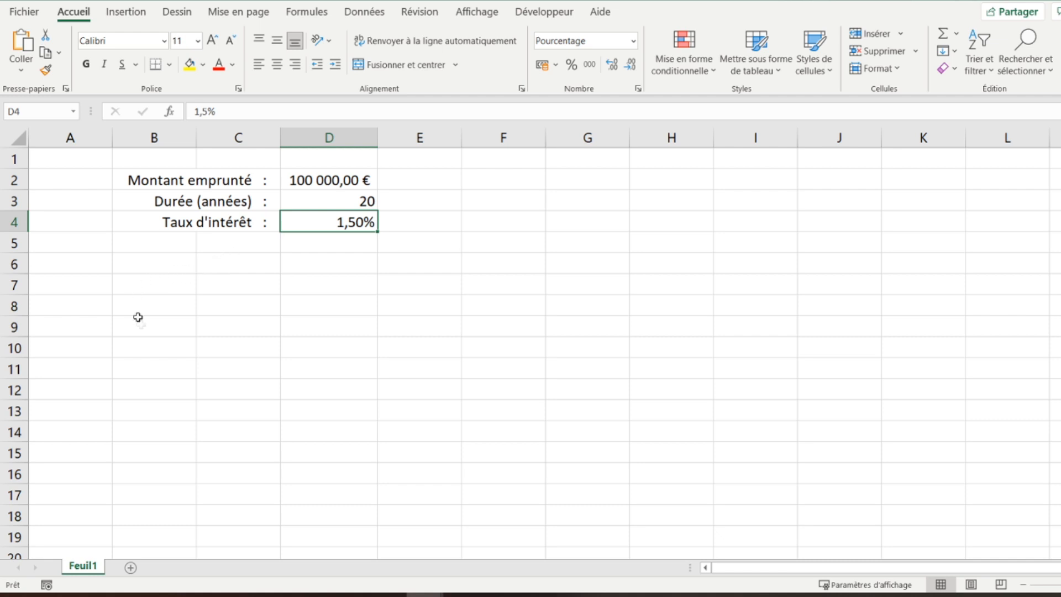
Step: Enter the table headers "Année", "Capital amorti" and "Intérêts" in cells B10 to D10
left_click(147, 349)
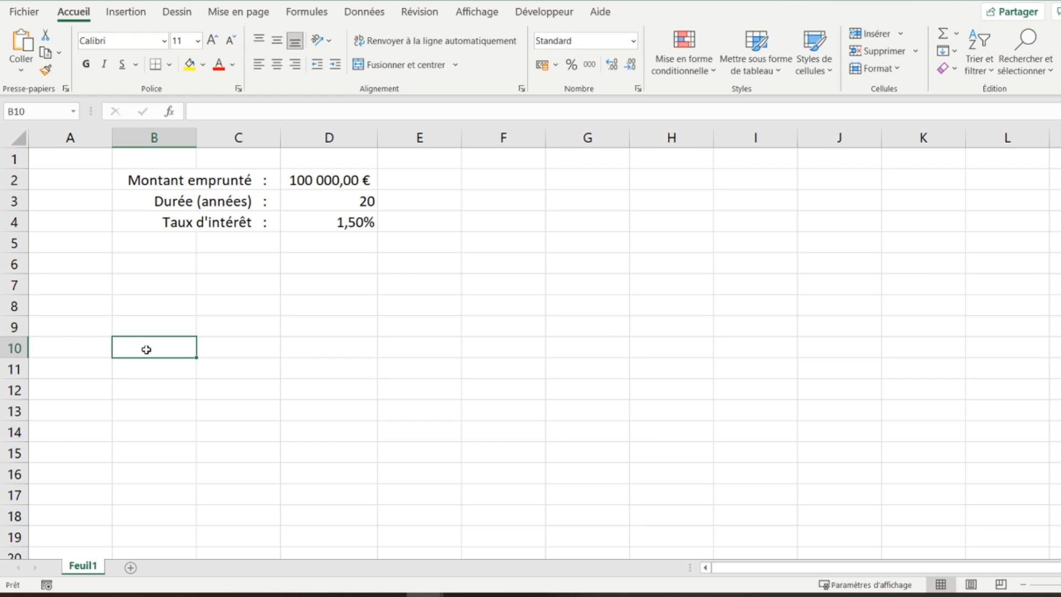
type("Année")
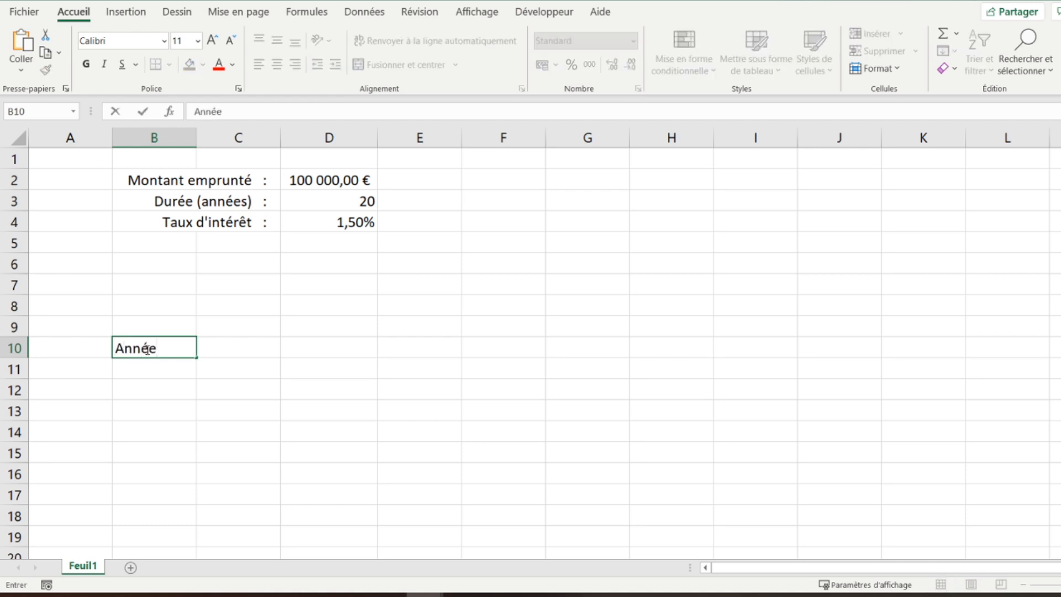
key("Tab")
type("Capital amorti")
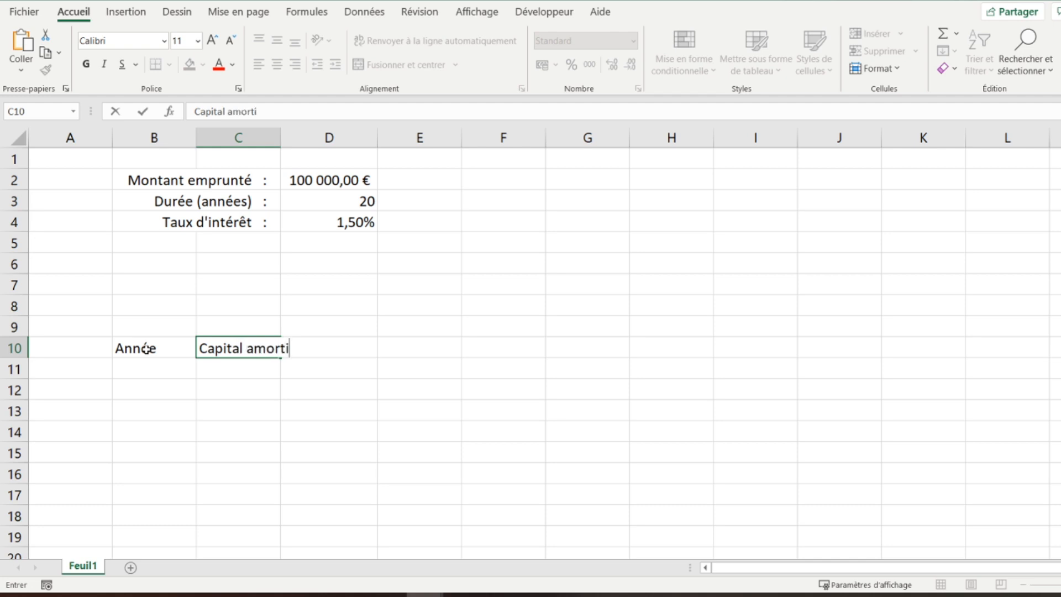
key("Tab")
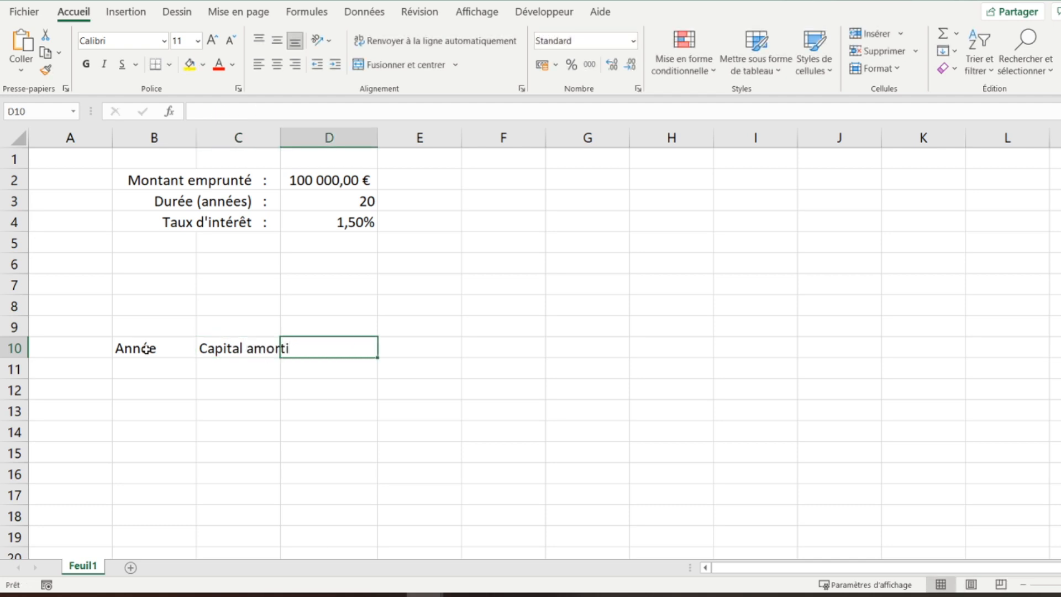
type("Intérêts")
key("Tab")
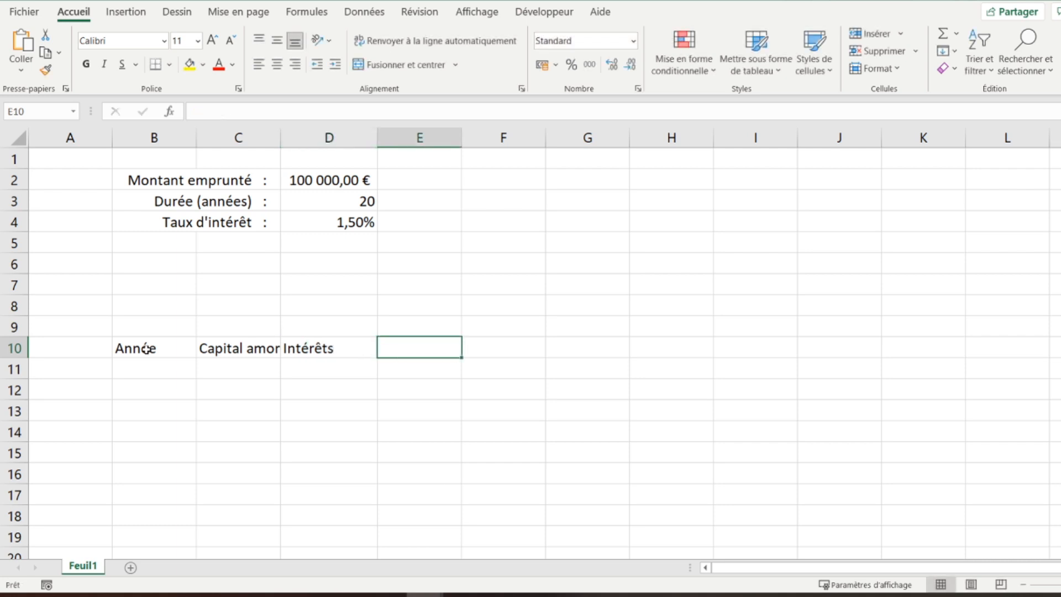
Step: Complete the header row with "Capital restant dû", "Annuité" and "Mensualité" in cells E10 to G10
type("Capital")
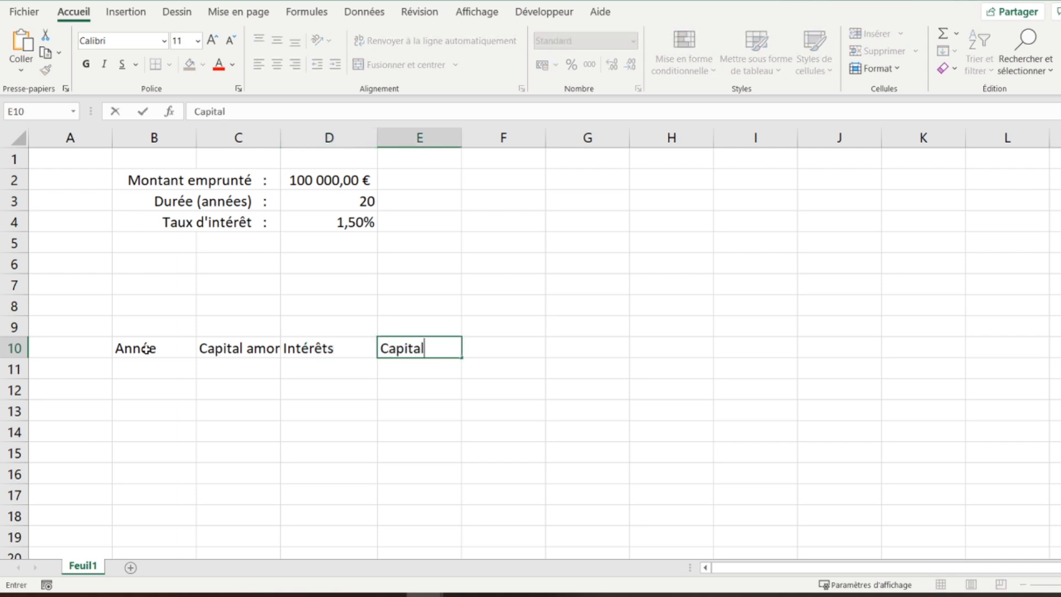
type(" restant d")
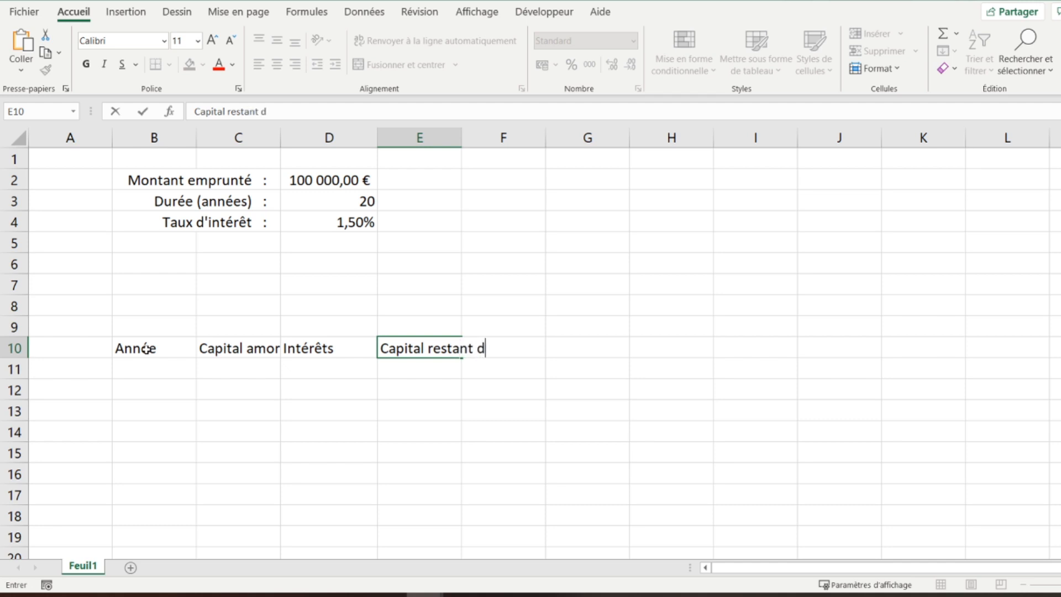
type("û")
key("Tab")
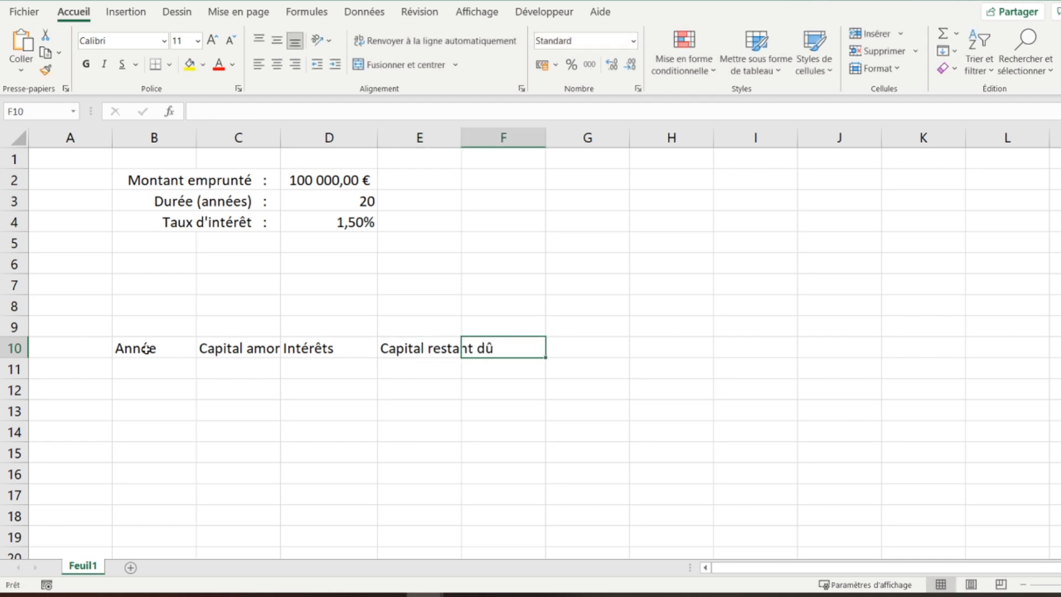
type("Annuité")
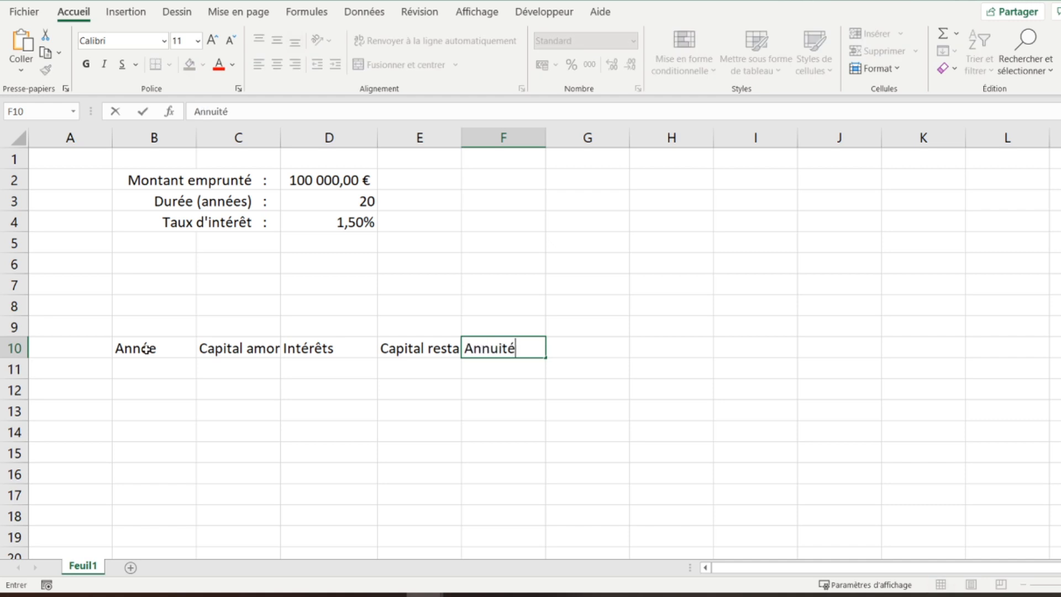
key("Tab")
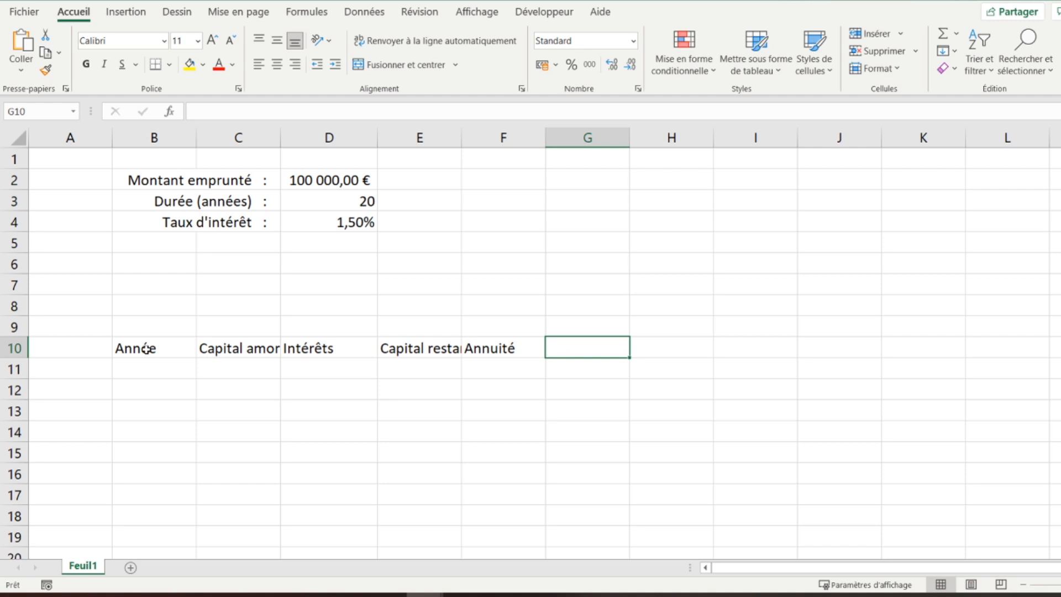
type("Mensualité")
key("Return")
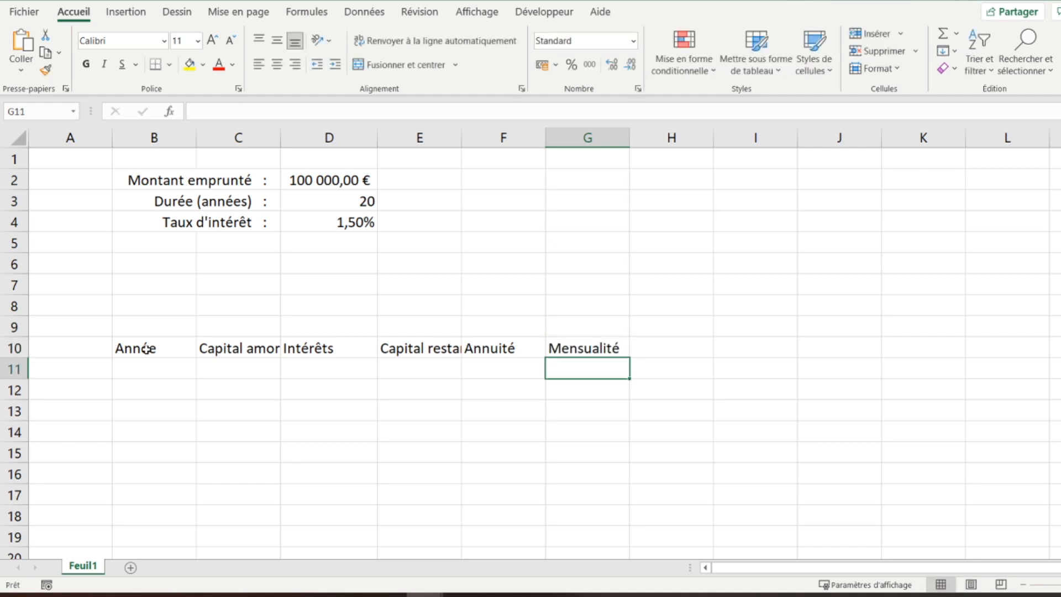
key("Left")
key("Left")
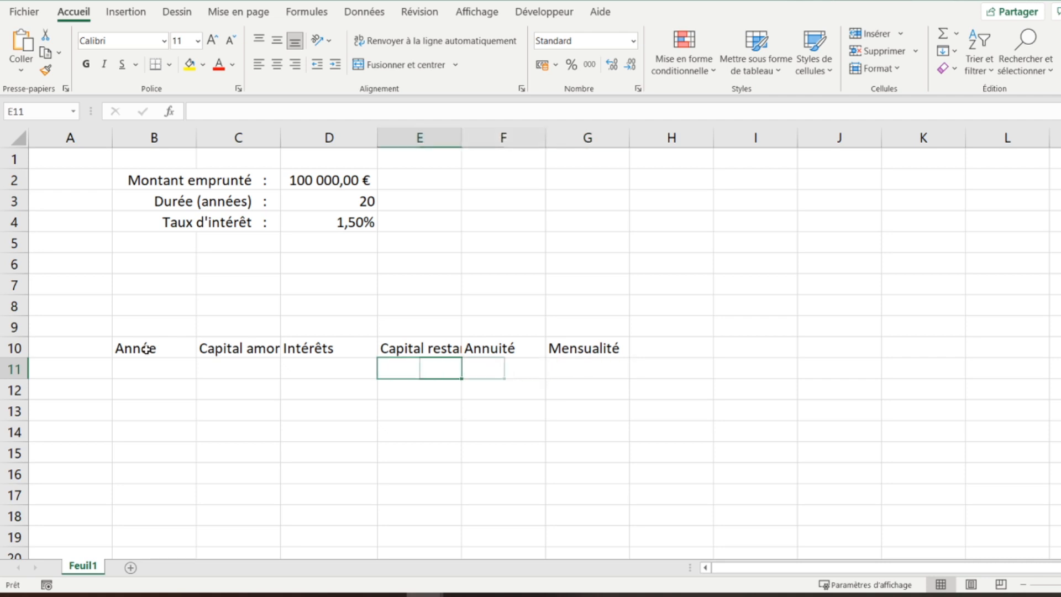
key("Right")
key("Right")
key("Left")
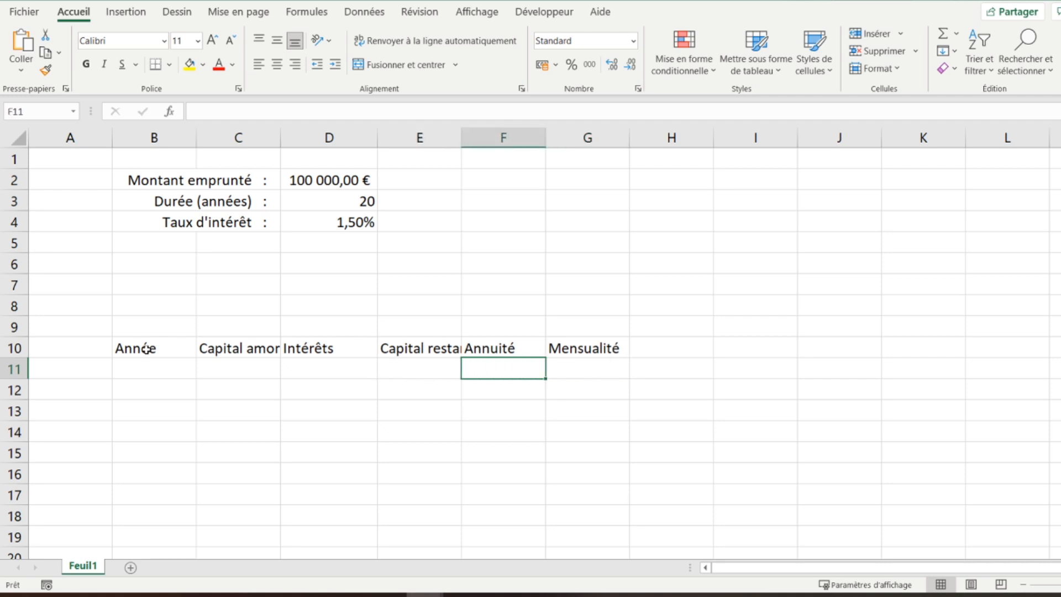
key("Left")
key("Left")
key("Left")
key("Left")
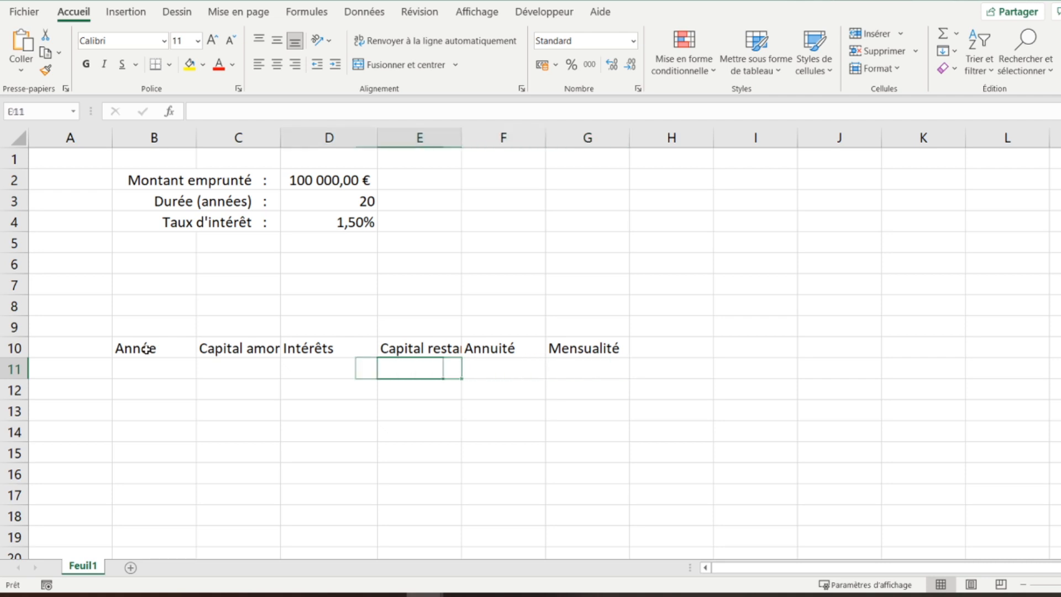
Step: Widen columns C and E to fit their headers and center the contents of row 10
double_click(280, 137)
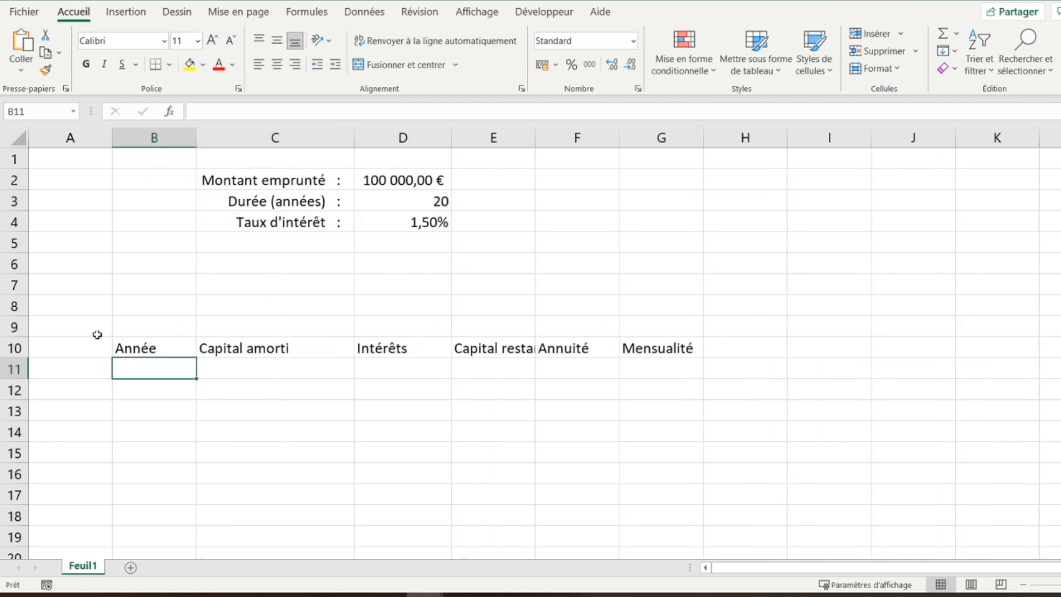
left_click(15, 348)
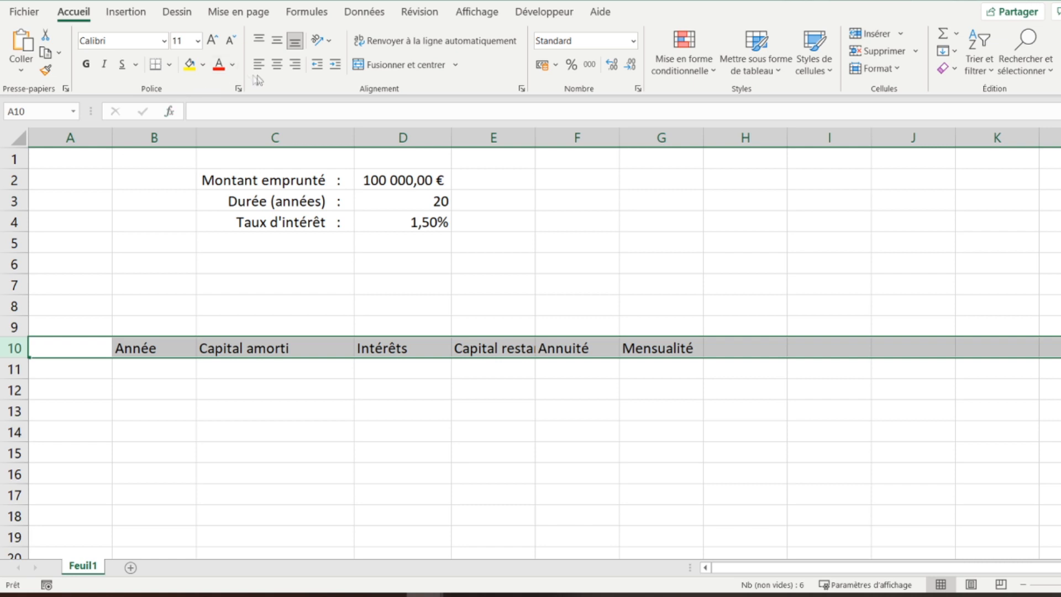
left_click(277, 64)
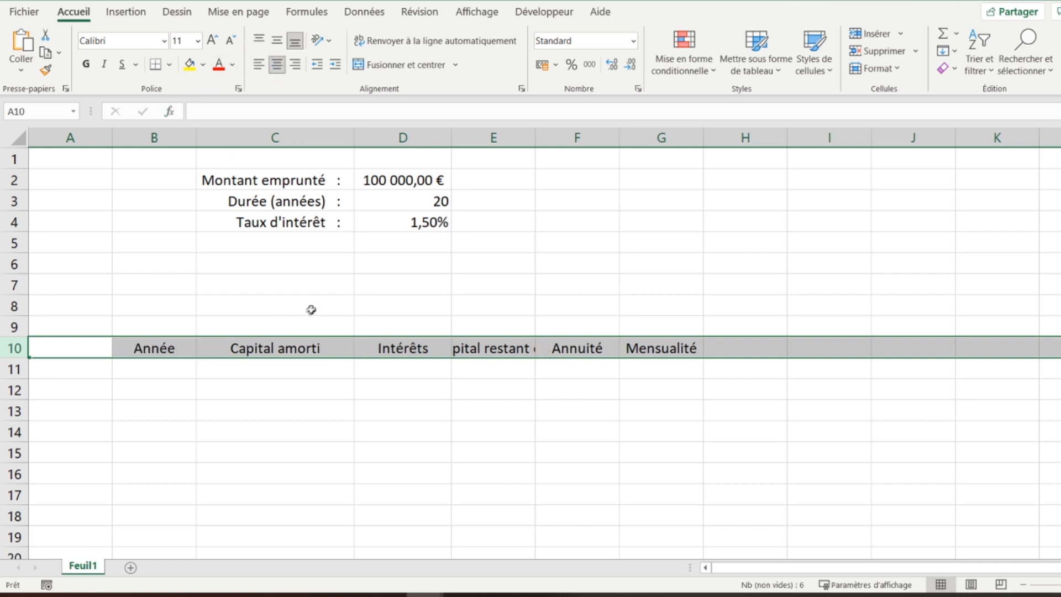
left_click_drag(535, 132, 573, 132)
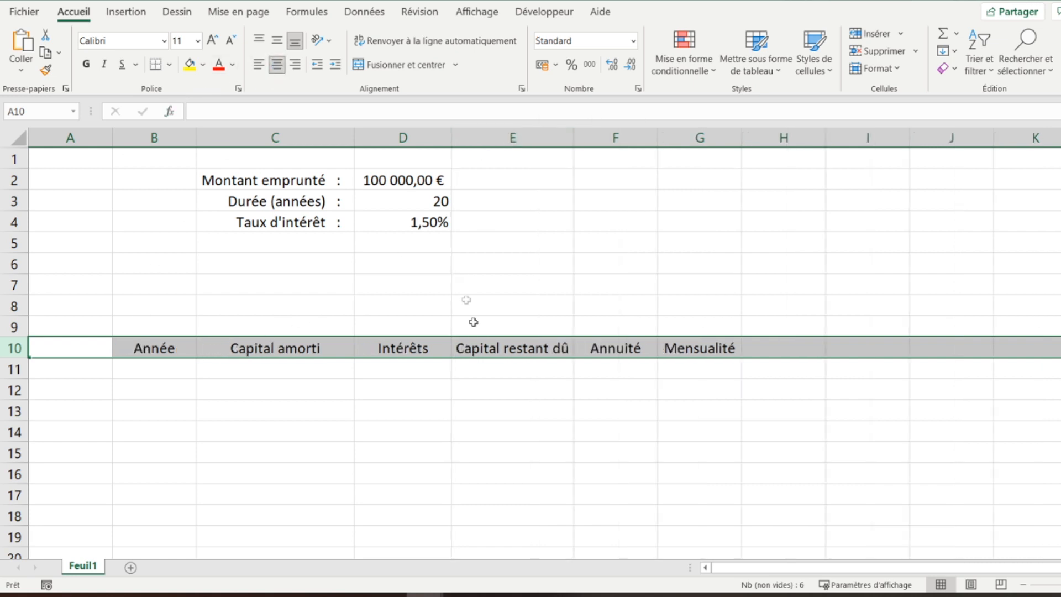
Step: Make the row 10 headers bold and apply all borders to cells B10 to G10
left_click(86, 65)
left_click_drag(146, 345, 670, 347)
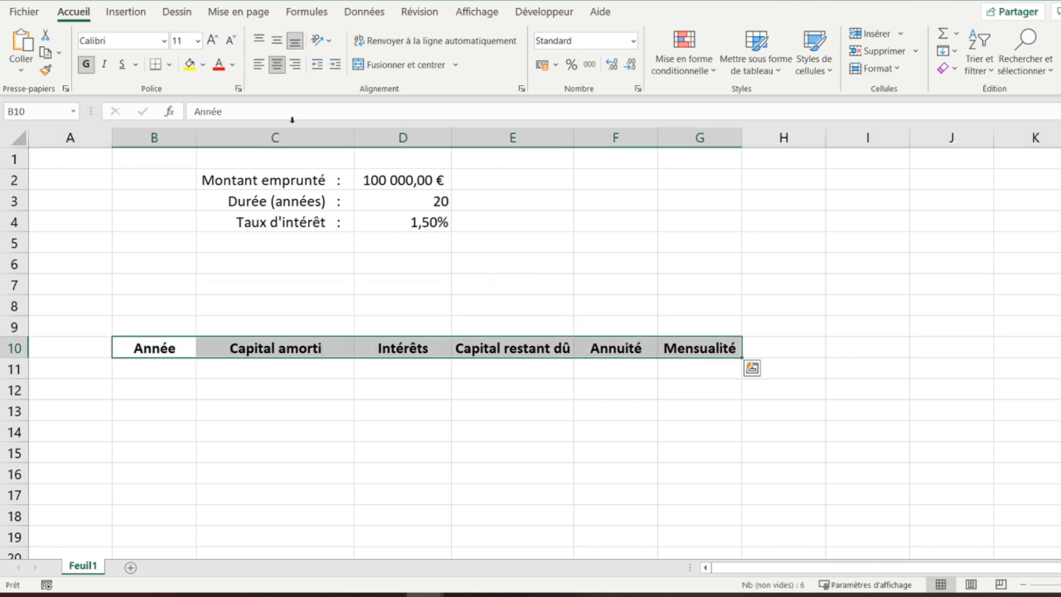
left_click(171, 65)
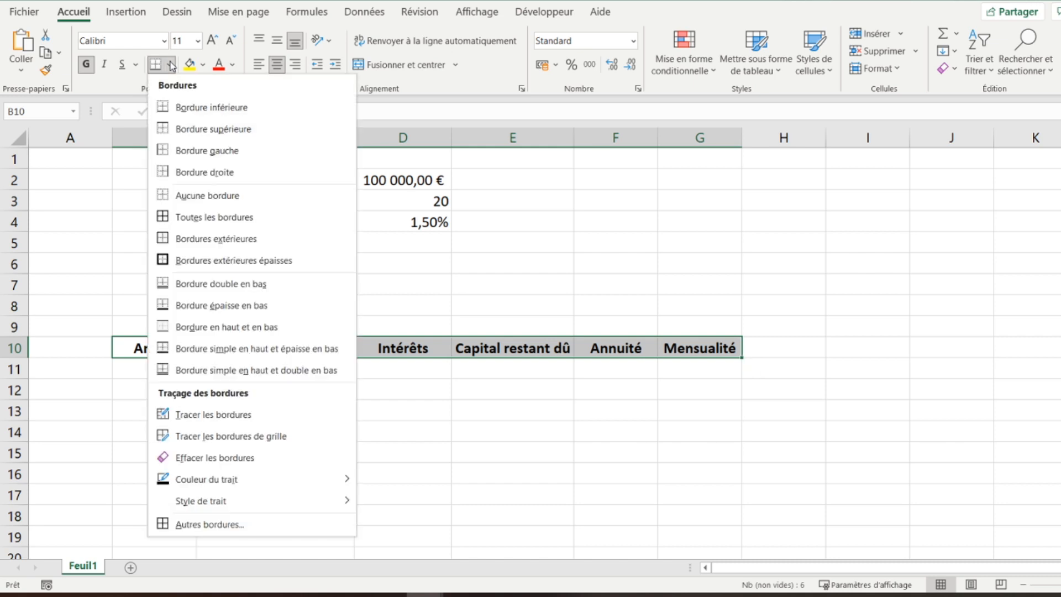
left_click(198, 218)
Step: Enter 1 as the first year in cell B11
left_click(155, 363)
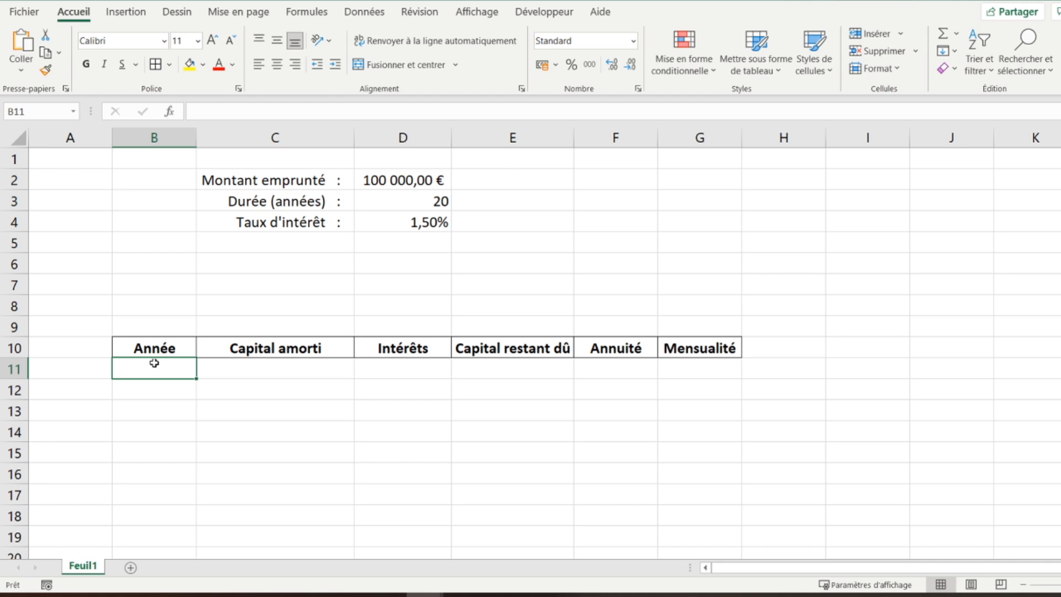
type("1")
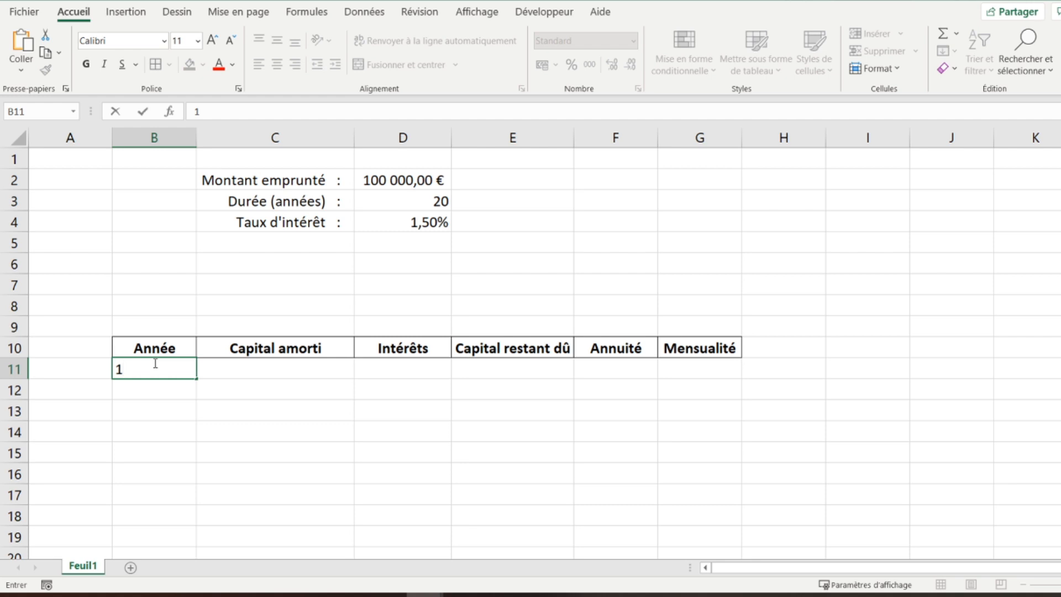
key("Tab")
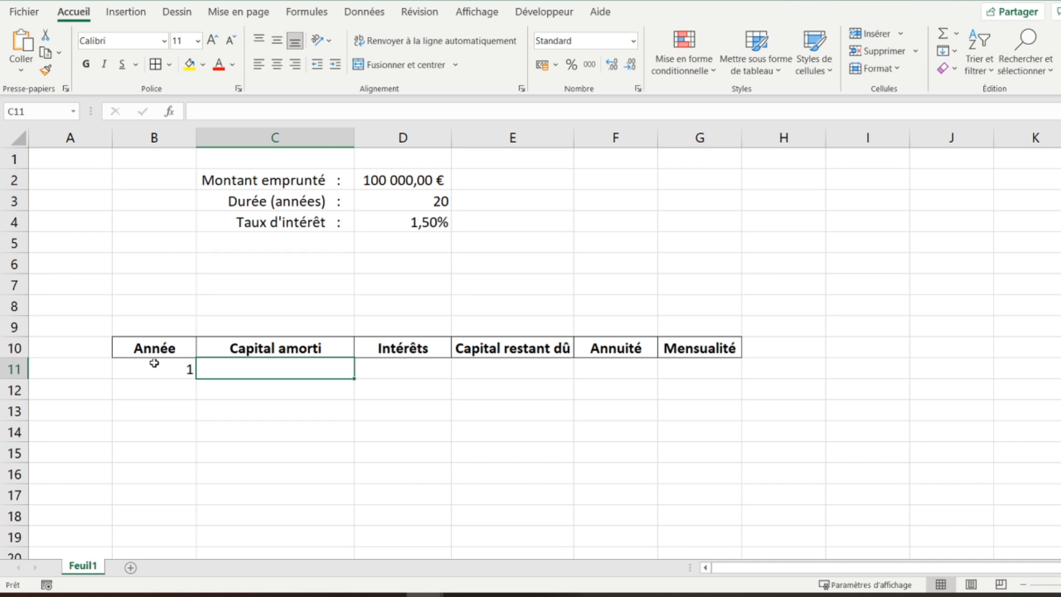
Step: Begin a SI formula in cell C11 that returns an empty text when B11 is empty: =si(B11="";"";
type("=")
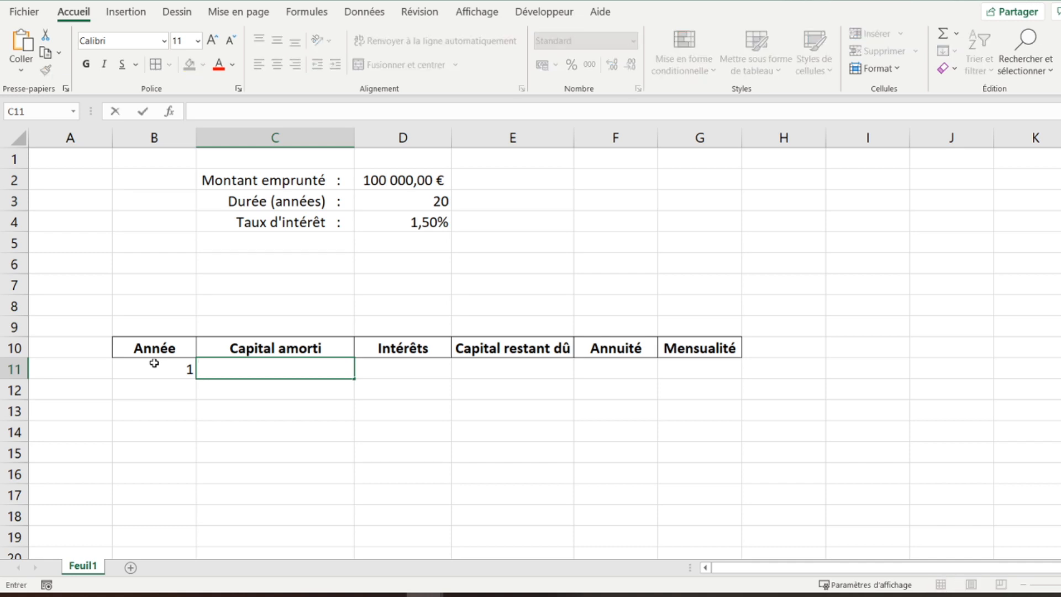
type("si(")
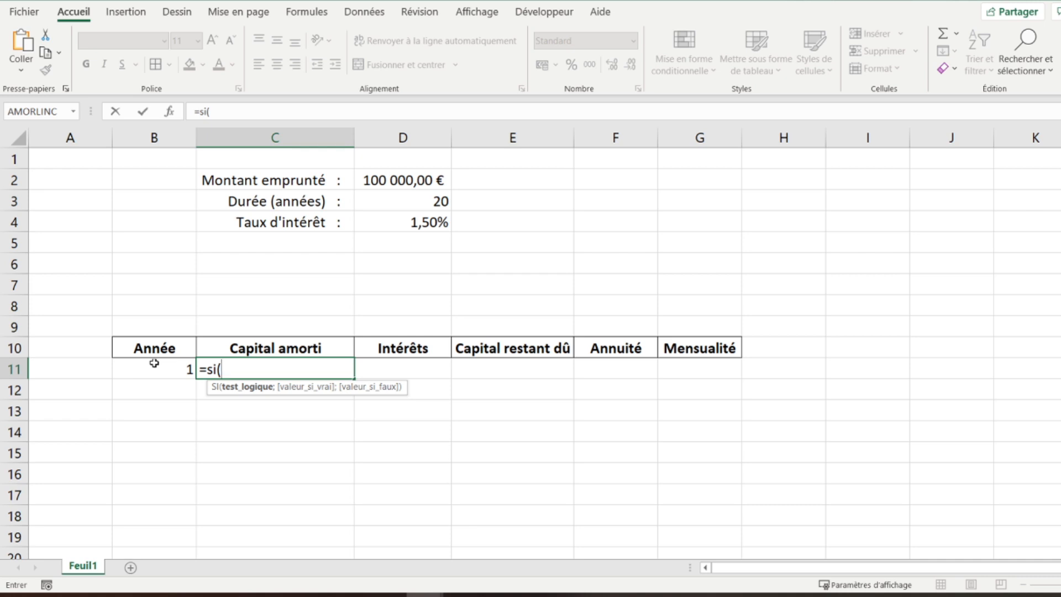
left_click(147, 363)
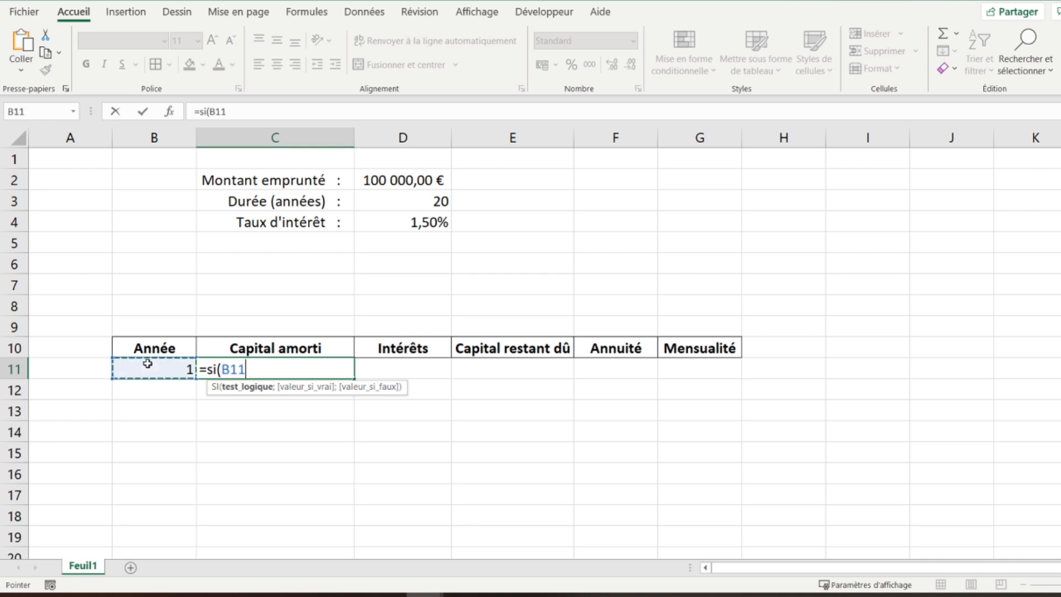
type("=")
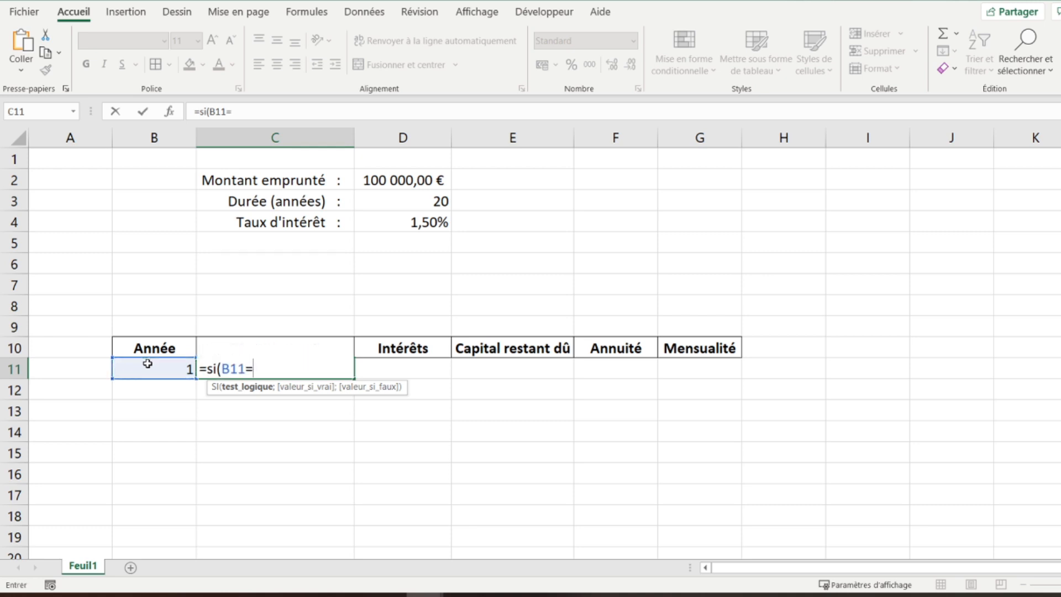
type("\"\";")
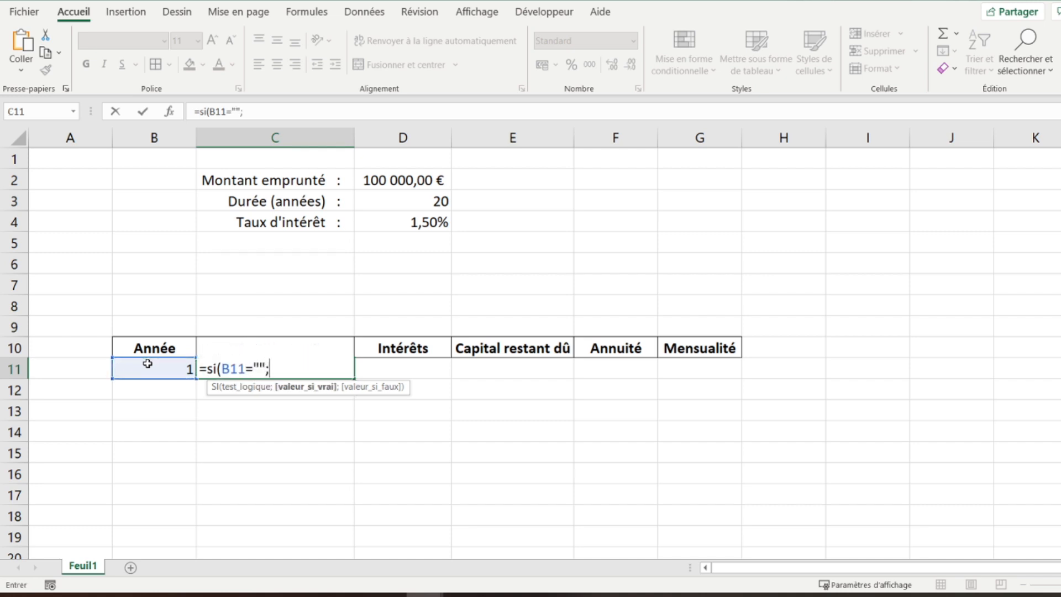
type("\"\";")
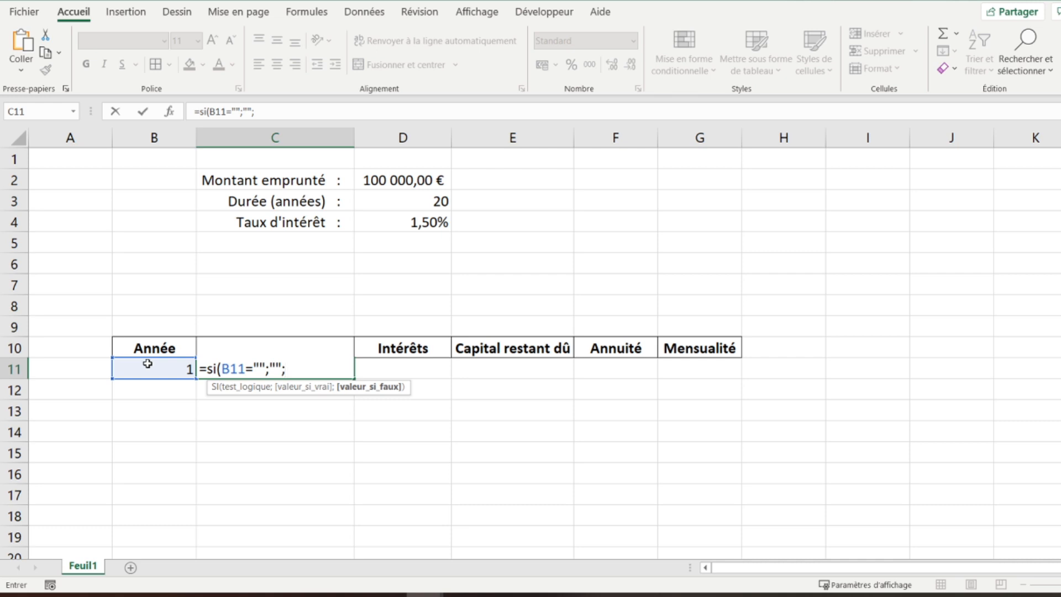
Step: Add the PRINCPER function as the SI formula's false value, with D4 as rate, B11 as period and D3 as number of periods
type("pr")
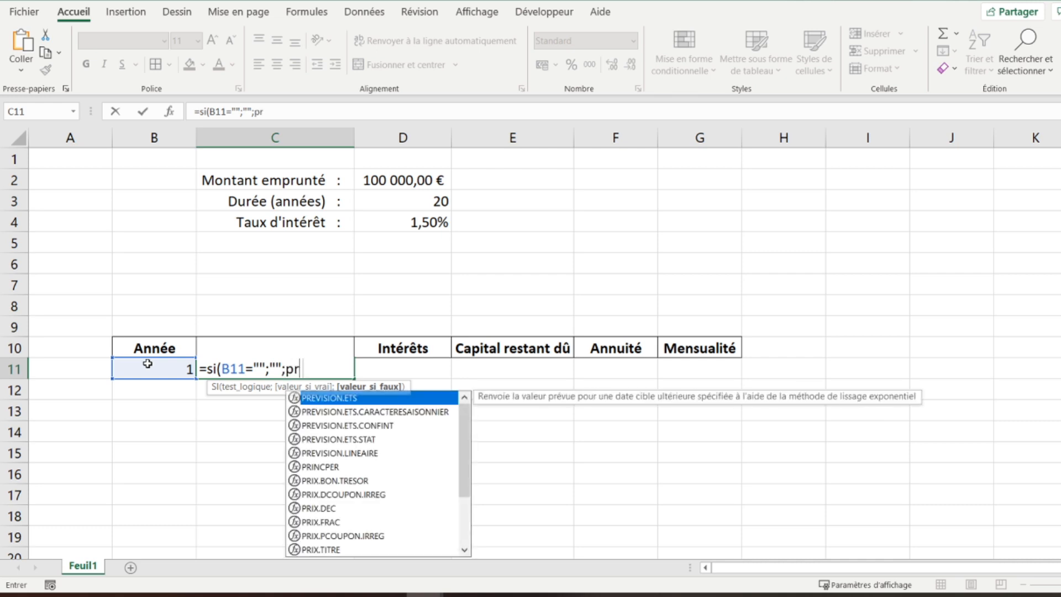
type("incper(")
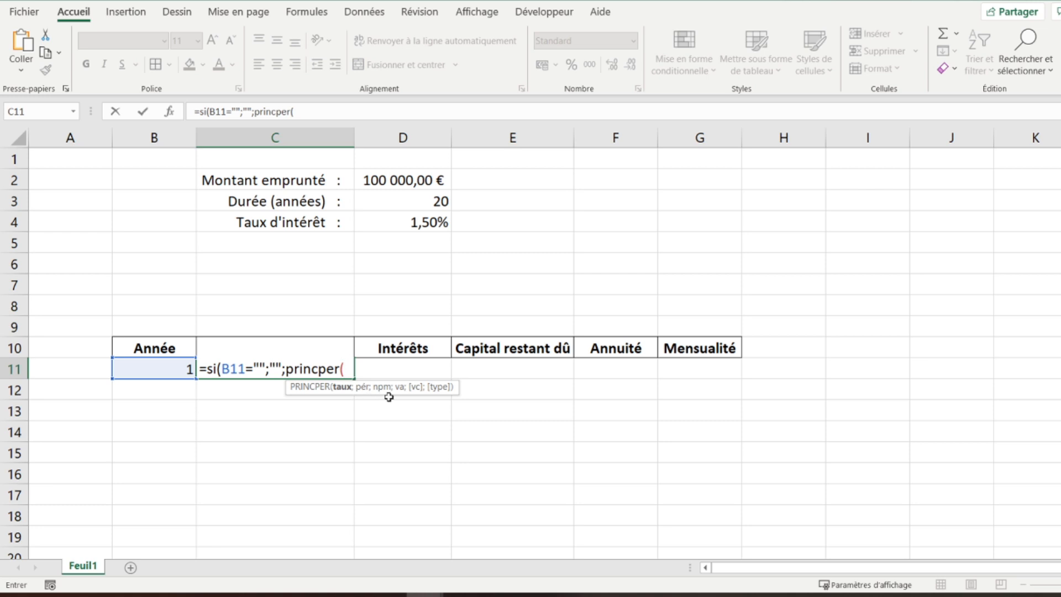
left_click(362, 223)
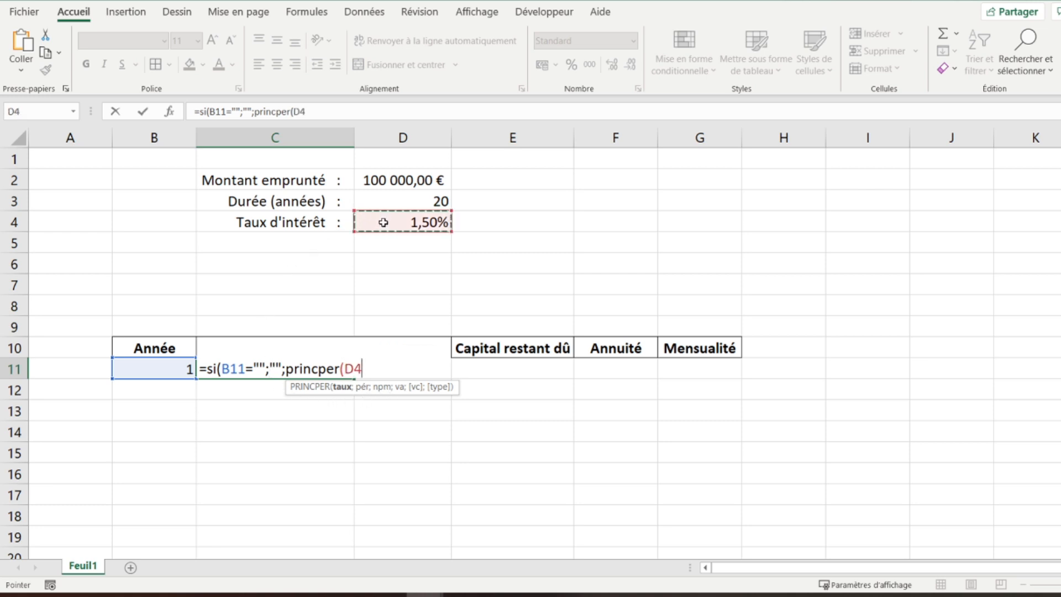
type(";")
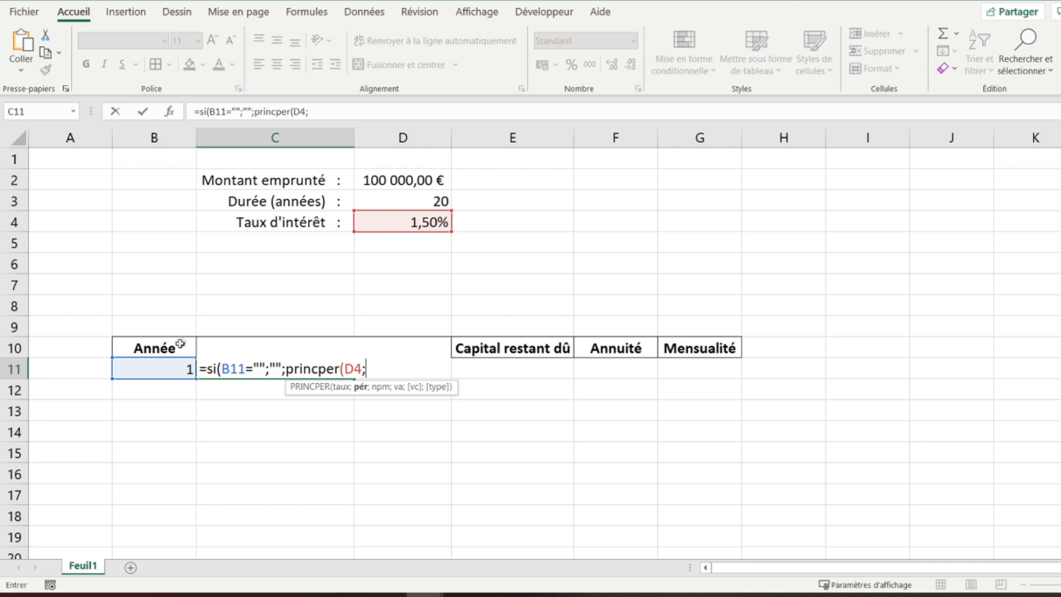
left_click(148, 372)
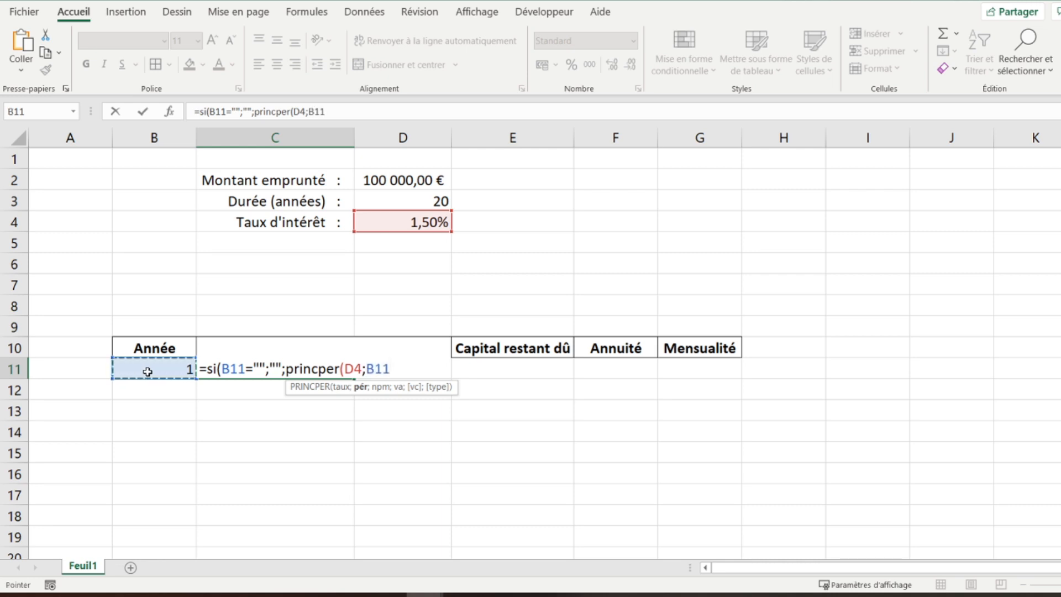
type(";")
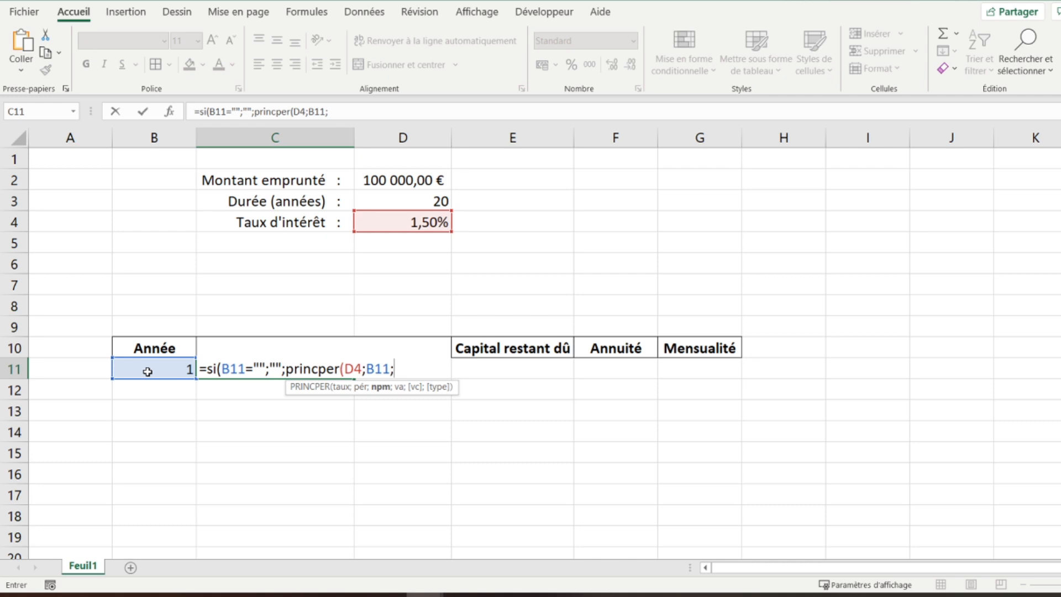
left_click(372, 202)
type(";")
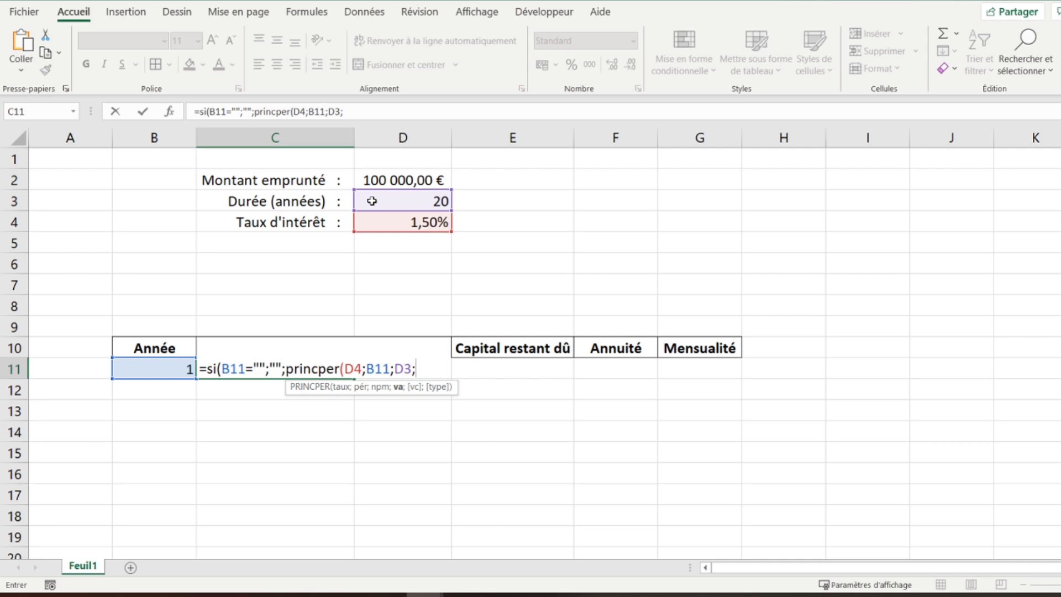
Step: Complete the PRINCPER arguments with D2 as present value, 0 as future value and type 0 (fin de la période), closing both functions
left_click(393, 177)
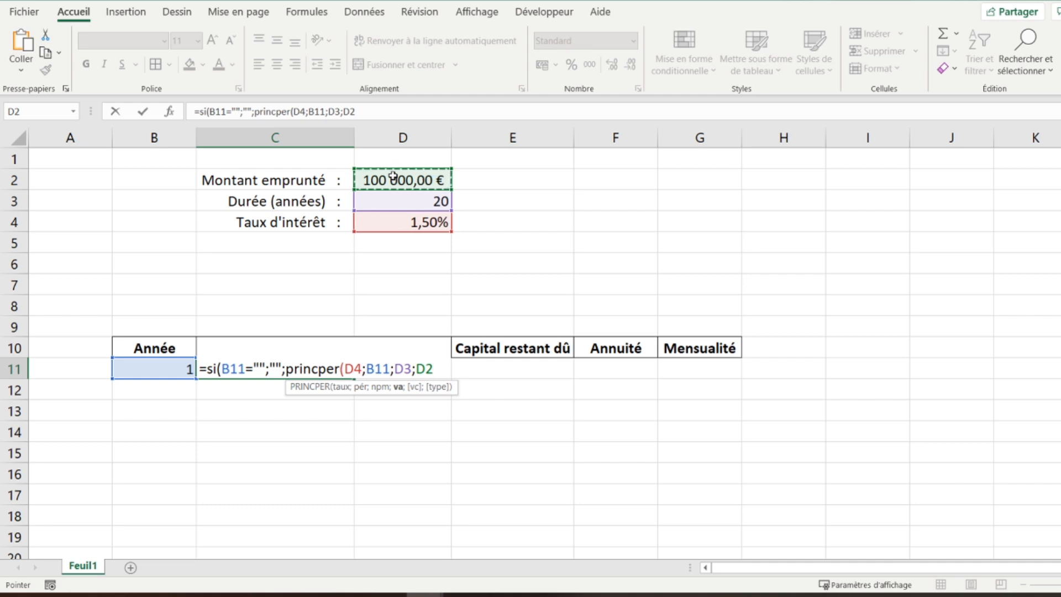
type(";")
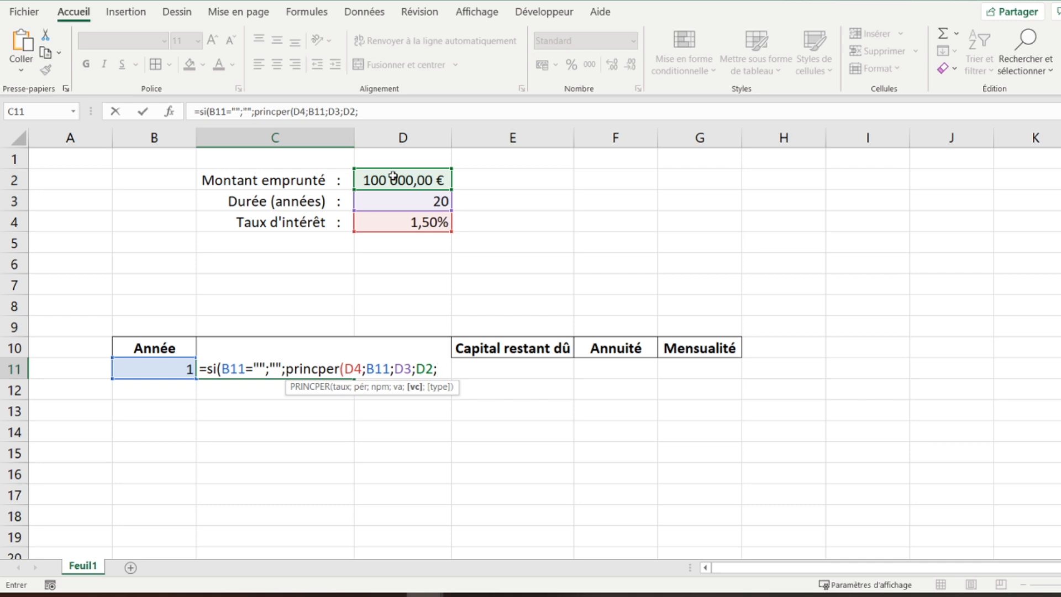
type("0;")
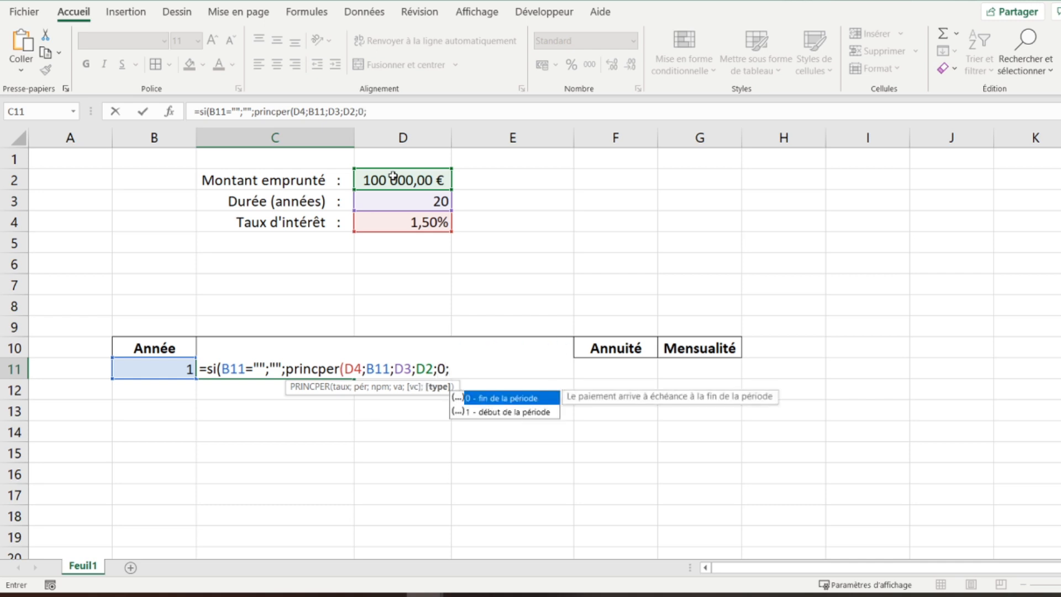
double_click(493, 398)
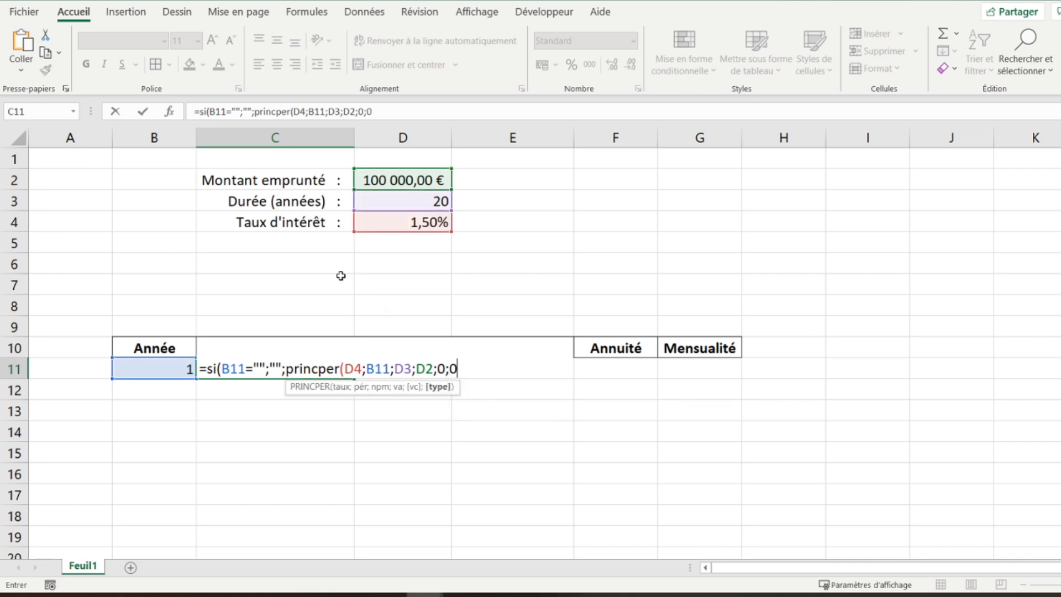
type(")")
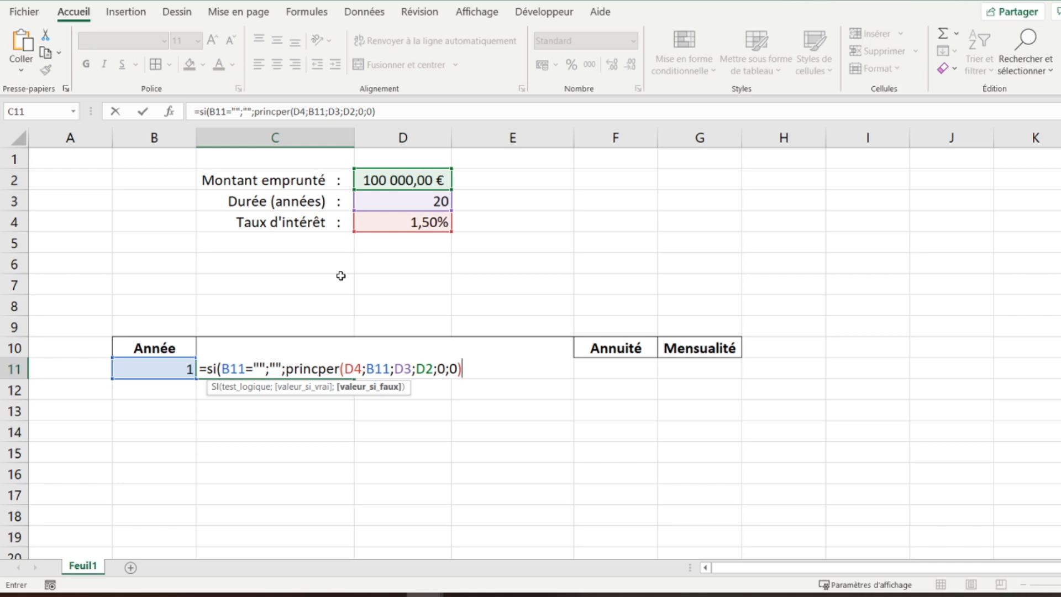
type(")")
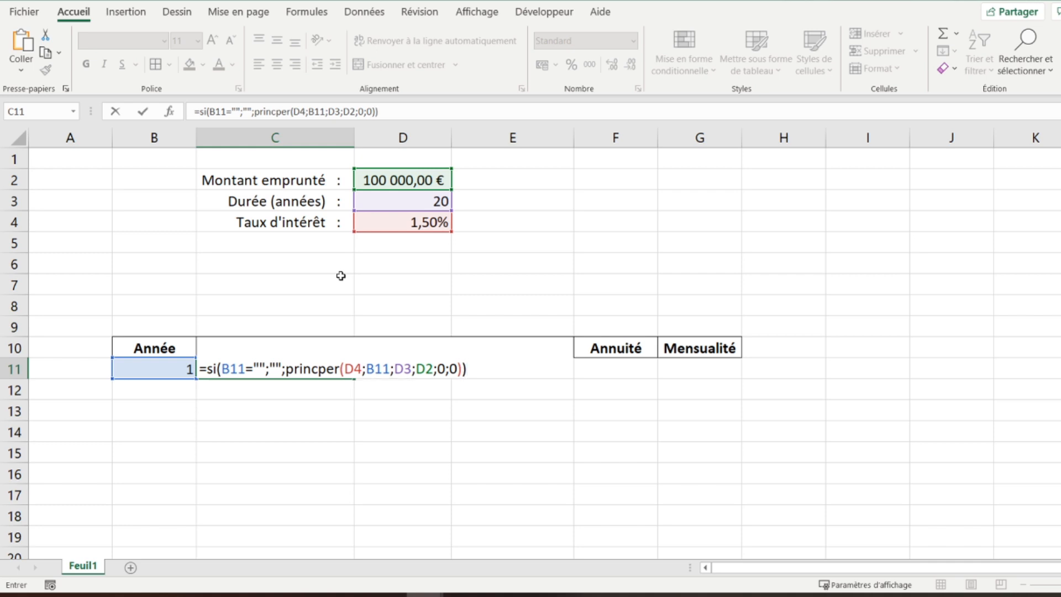
Step: Make the D4, D3 and D2 references in C11's PRINCPER function absolute ($D$4, $D$3, $D$2) and validate the formula
left_click(299, 112)
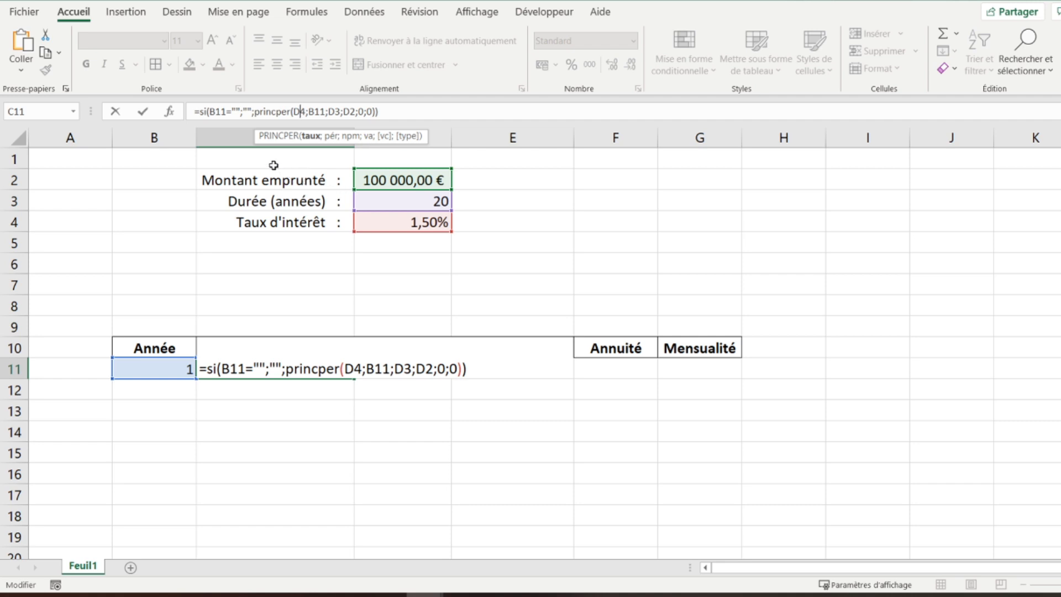
key("F4")
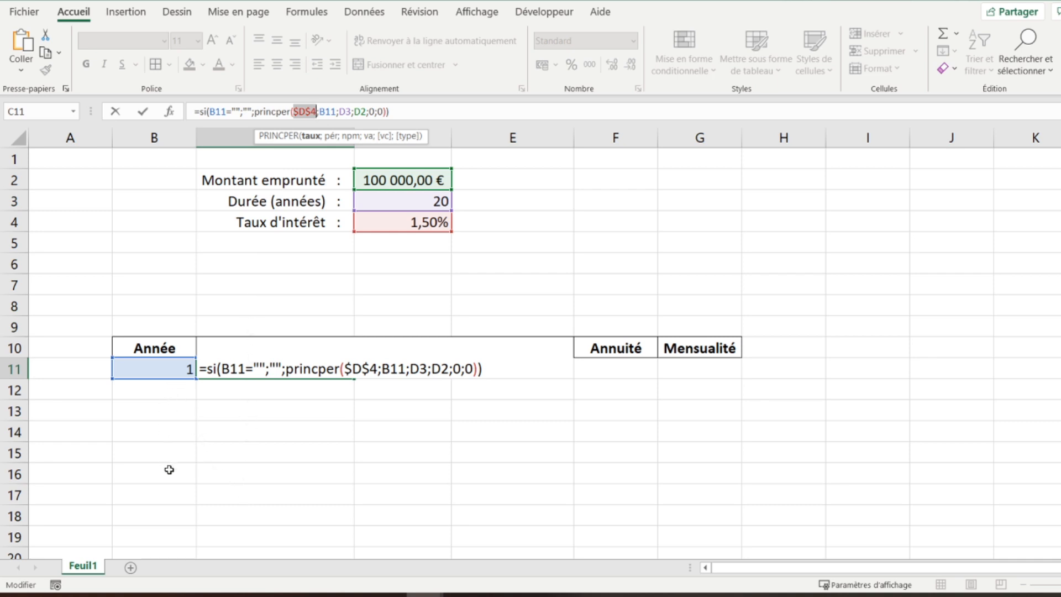
left_click(345, 112)
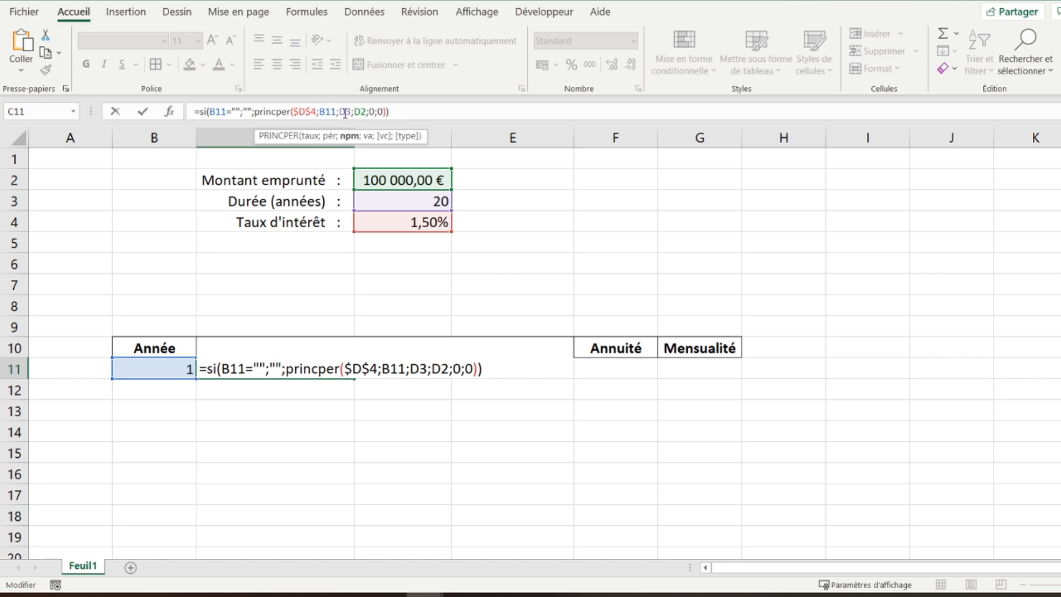
key("F4")
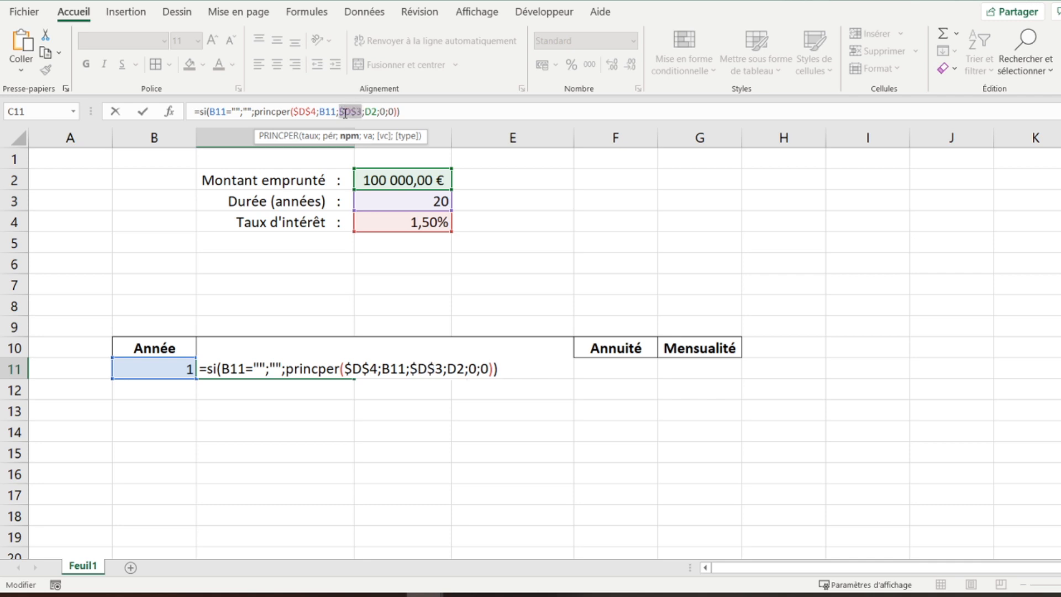
left_click(373, 113)
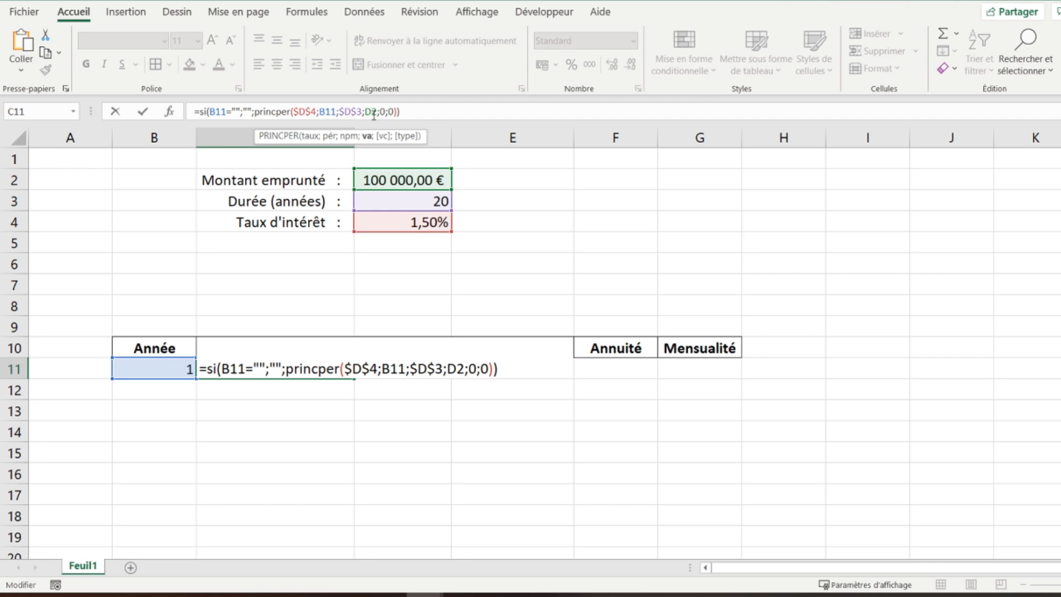
key("F4")
left_click(422, 112)
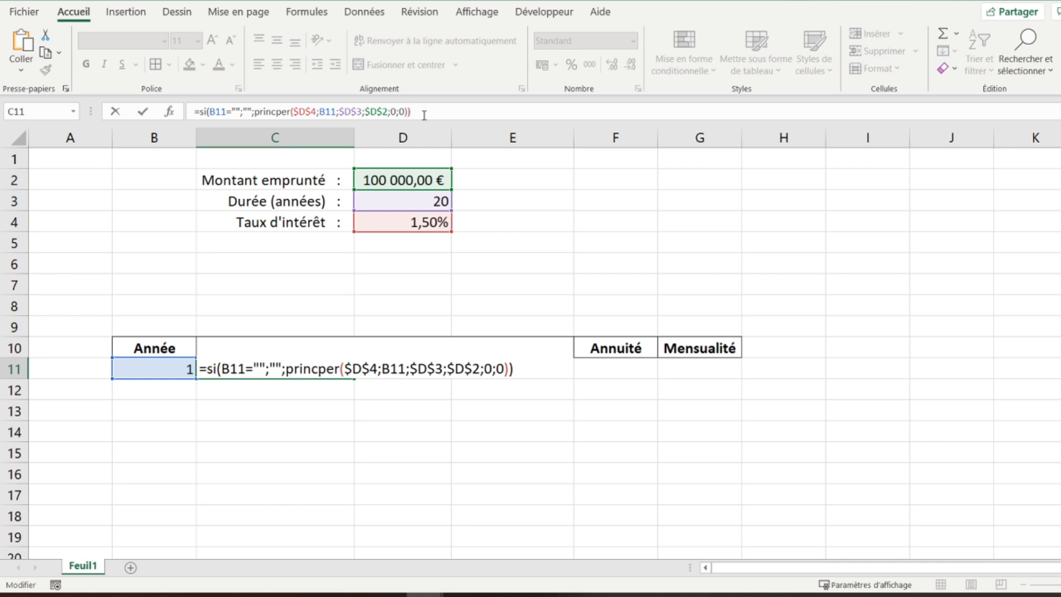
key("Return")
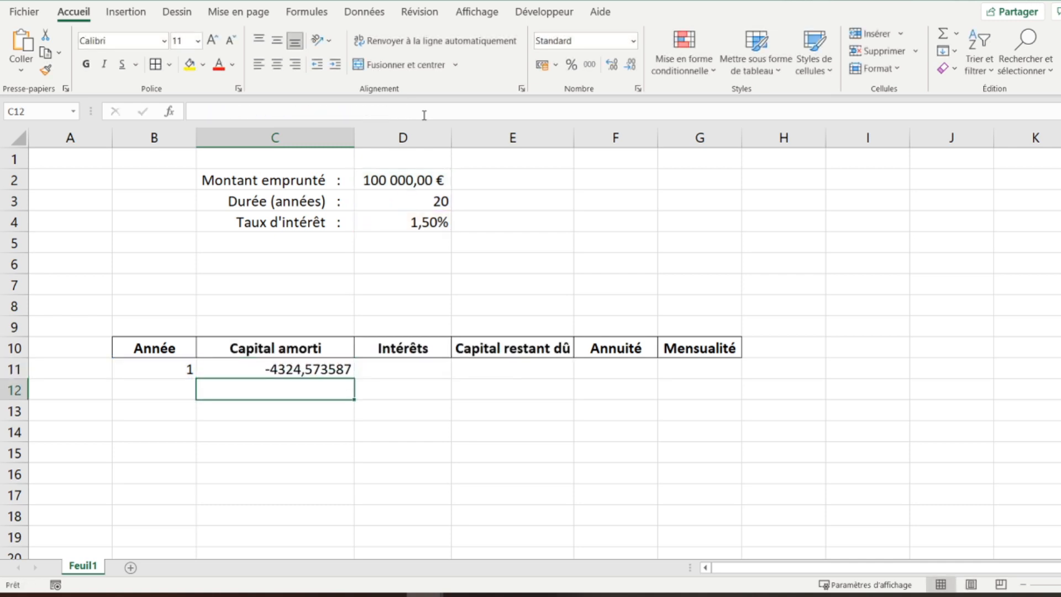
Step: Make the present value argument of C11's PRINCPER function negative, as -$D$2
key("Up")
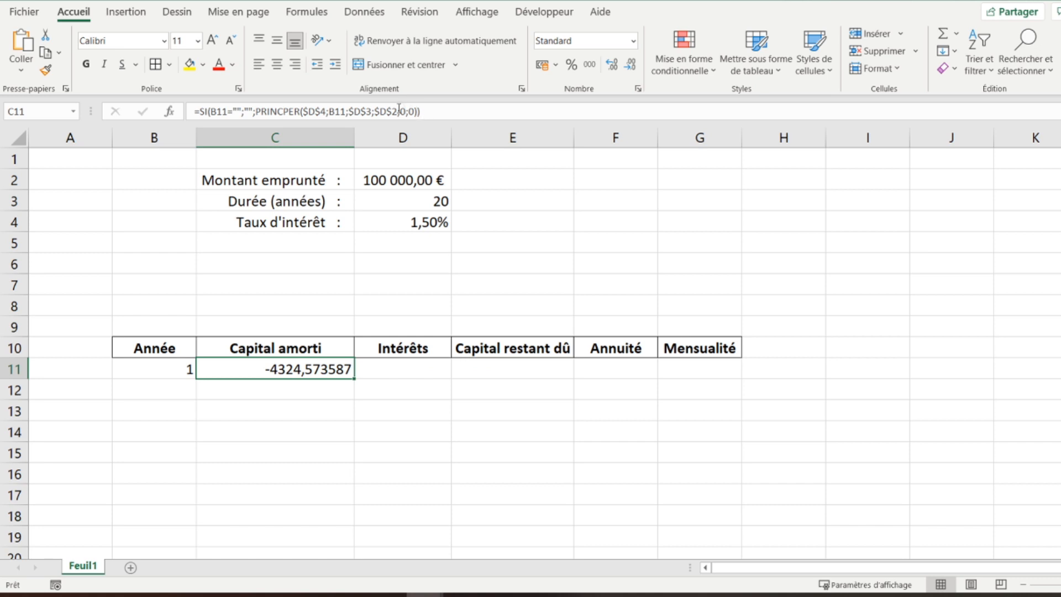
left_click(377, 111)
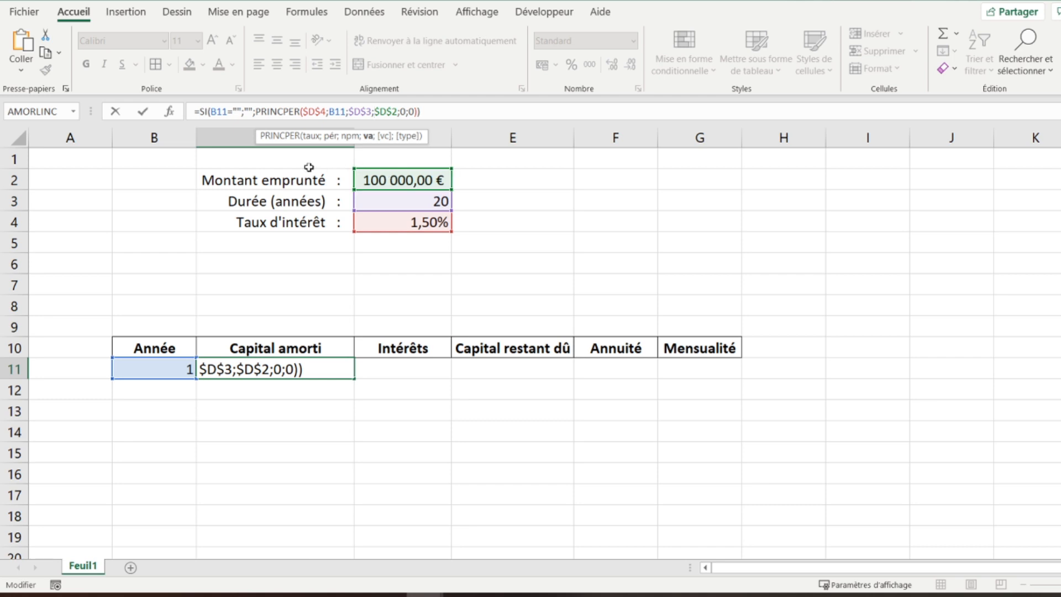
type("-")
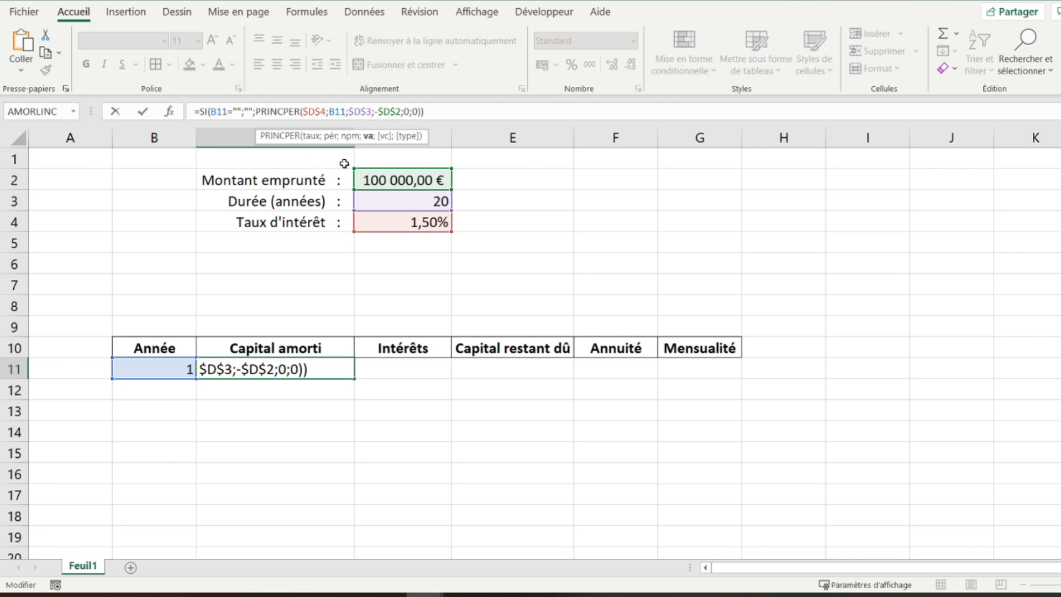
key("Return")
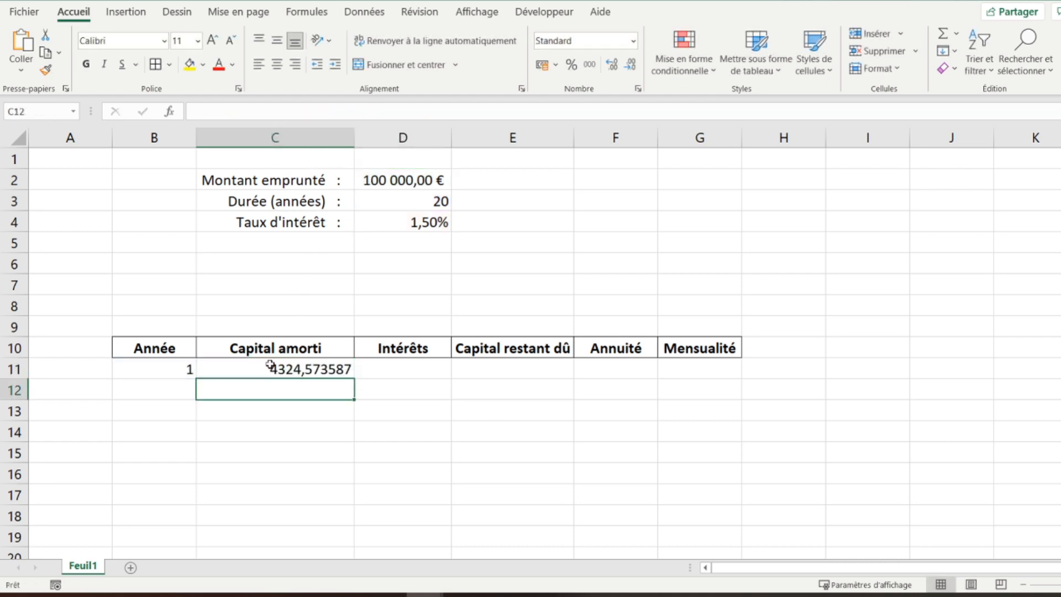
Step: Apply the euro accounting number format (Comptabilité) to cell C11 and to the range C11:F43
left_click(269, 367)
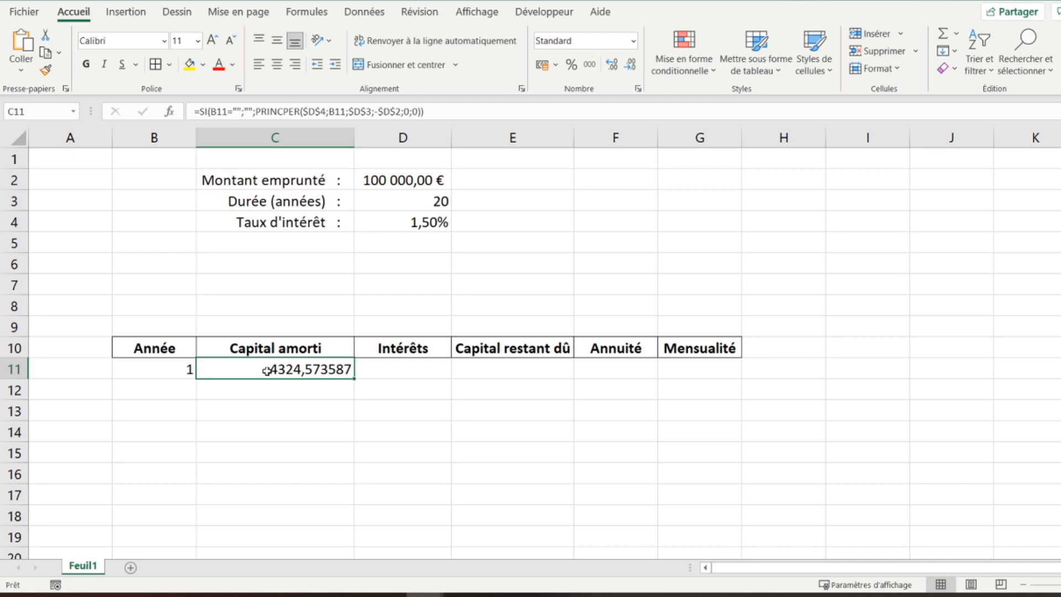
left_click(543, 65)
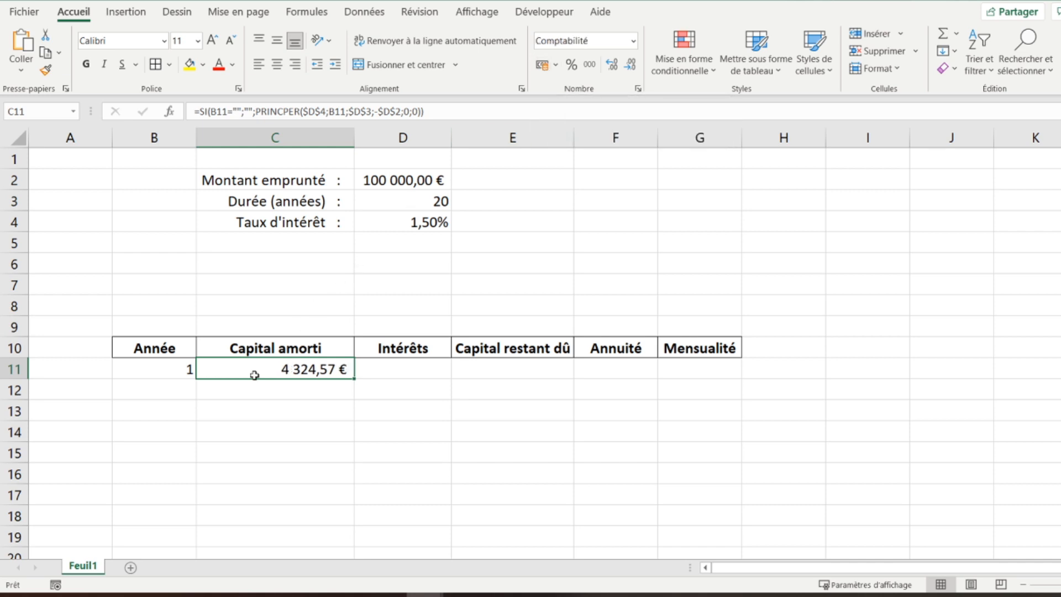
mouse_move(255, 375)
left_mouse_down()
mouse_move(255, 393)
mouse_move(254, 375)
left_mouse_up()
key("shift+Down")
key("shift+Down")
key("shift+Down")
key("shift+Down")
key("shift+Right")
key("shift+Right")
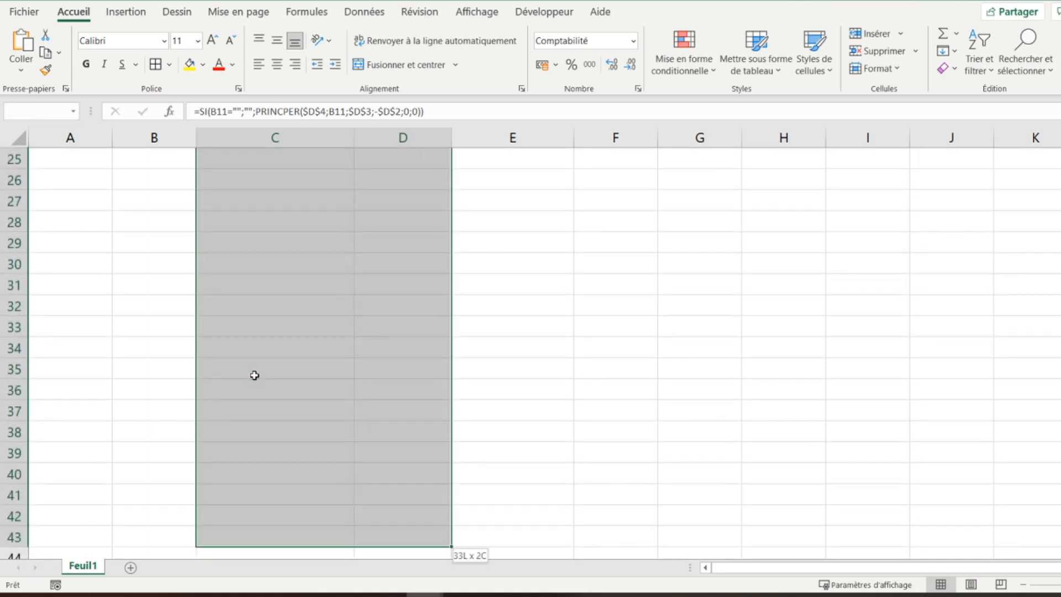
key("shift+Right")
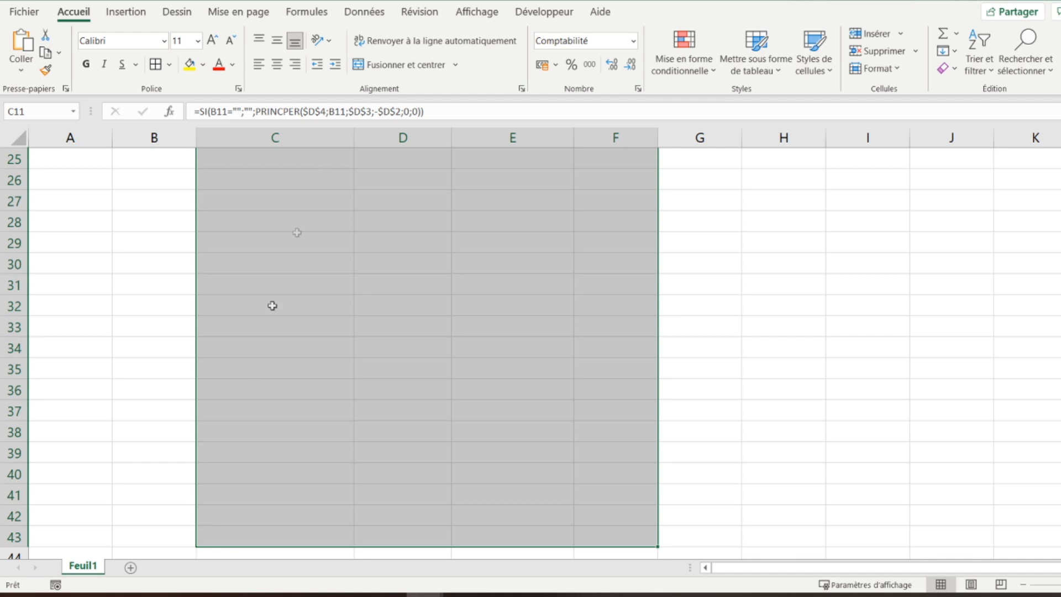
scroll(435, 194, "up", 8)
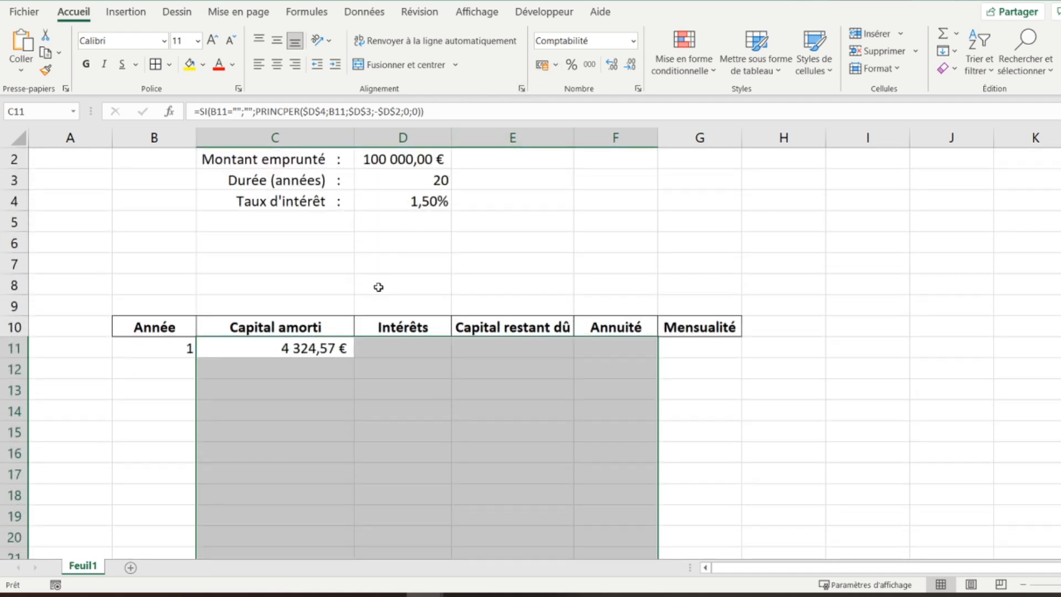
Step: Apply the euro accounting number format (Comptabilité) to the Mensualité column cells G11:G44
left_click(668, 341)
key("shift+Down")
key("shift+Down")
key("shift+Down")
key("shift+Down")
key("shift+Down")
key("shift+Down")
key("shift+Down")
key("shift+Down")
key("shift+Down")
key("shift+Down")
key("shift+Down")
key("shift+Down")
key("shift+Down")
key("shift+Down")
key("shift+Down")
key("shift+Down")
key("shift+Down")
key("shift+Down")
key("shift+Down")
key("shift+Down")
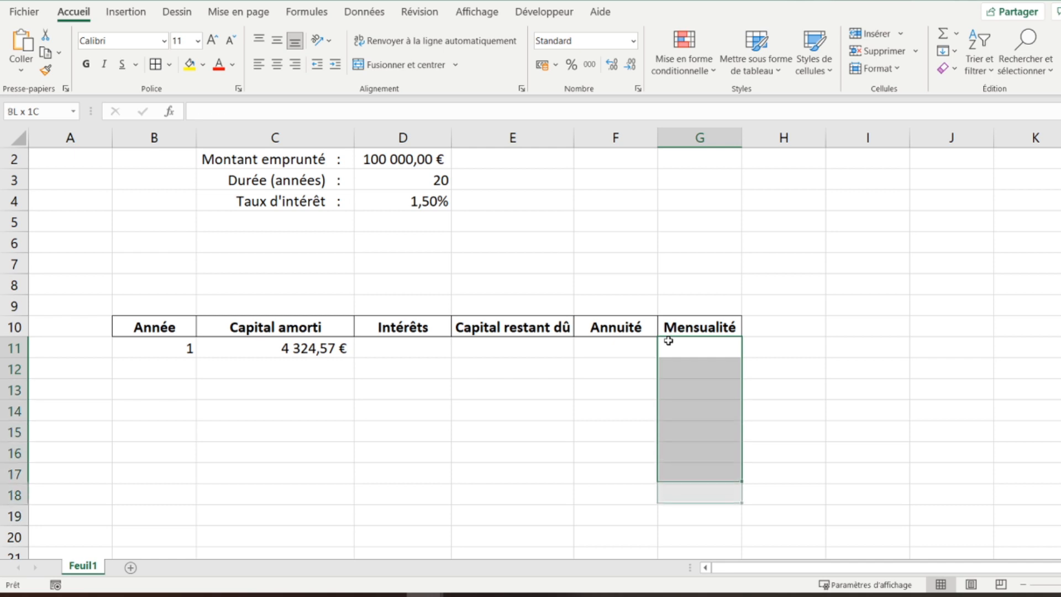
key("shift+Down")
key("shift+Down")
key("shift+Down")
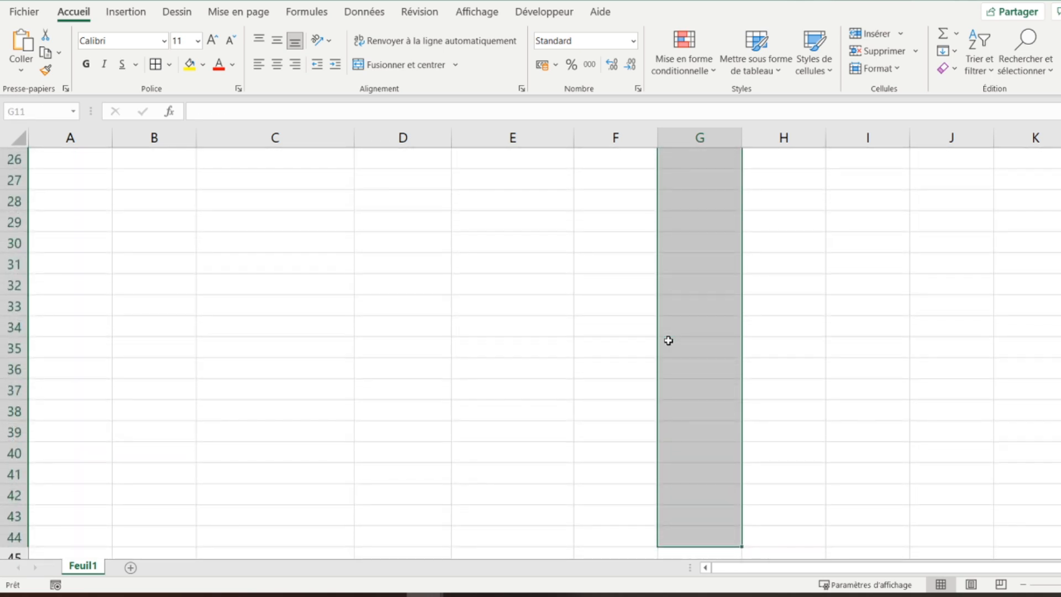
left_click(543, 65)
scroll(281, 274, "up", 8)
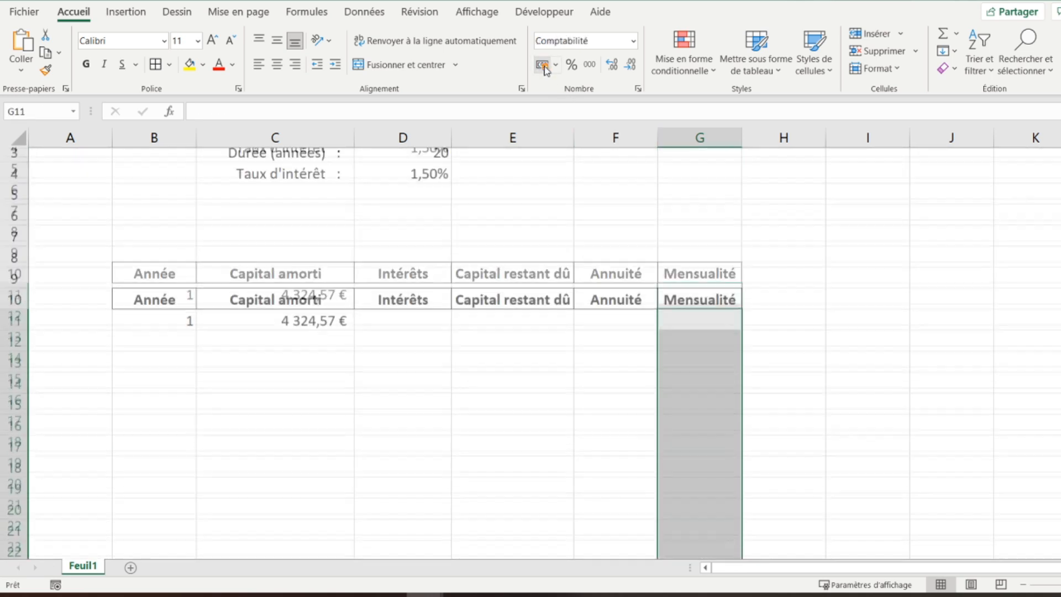
Step: Begin a SI formula in cell D11 that returns an empty text when B11 is empty: =si(B11="";"";
left_click(161, 349)
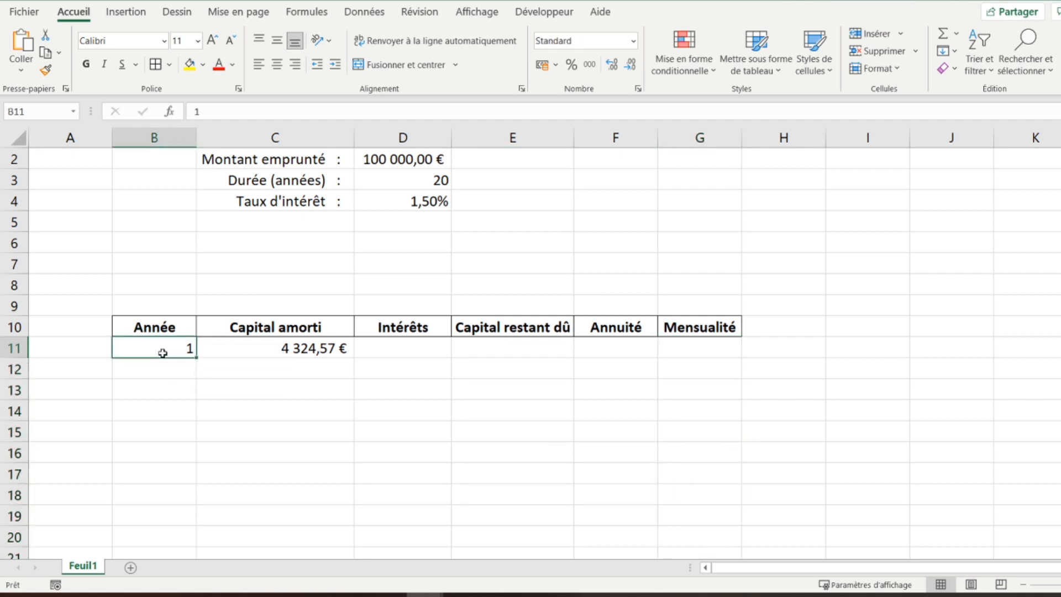
key("Right")
key("Right")
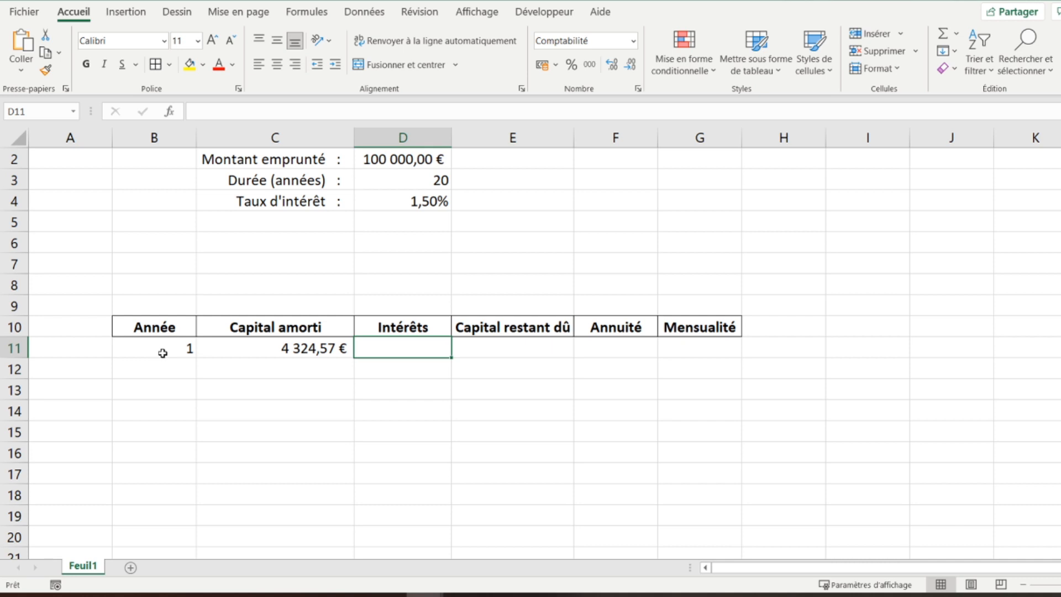
type("=si(")
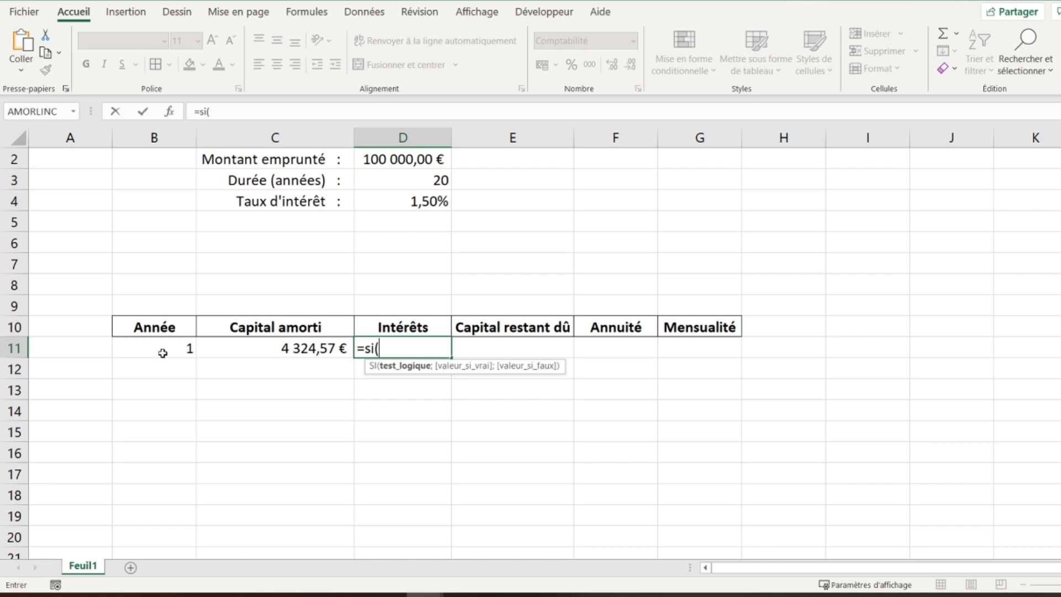
left_click(162, 352)
type("=\"\";")
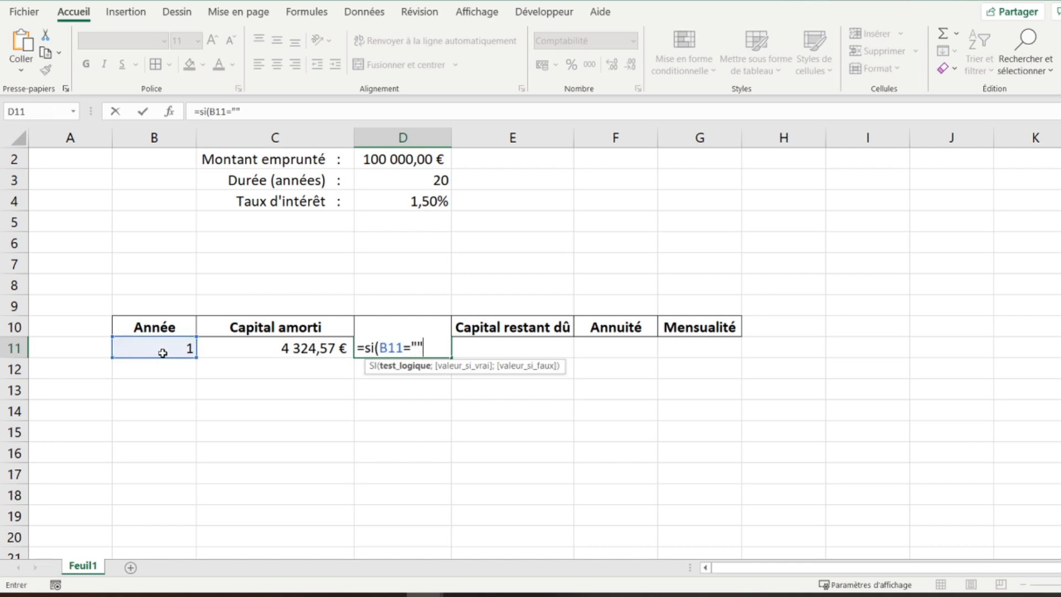
type("\"\";")
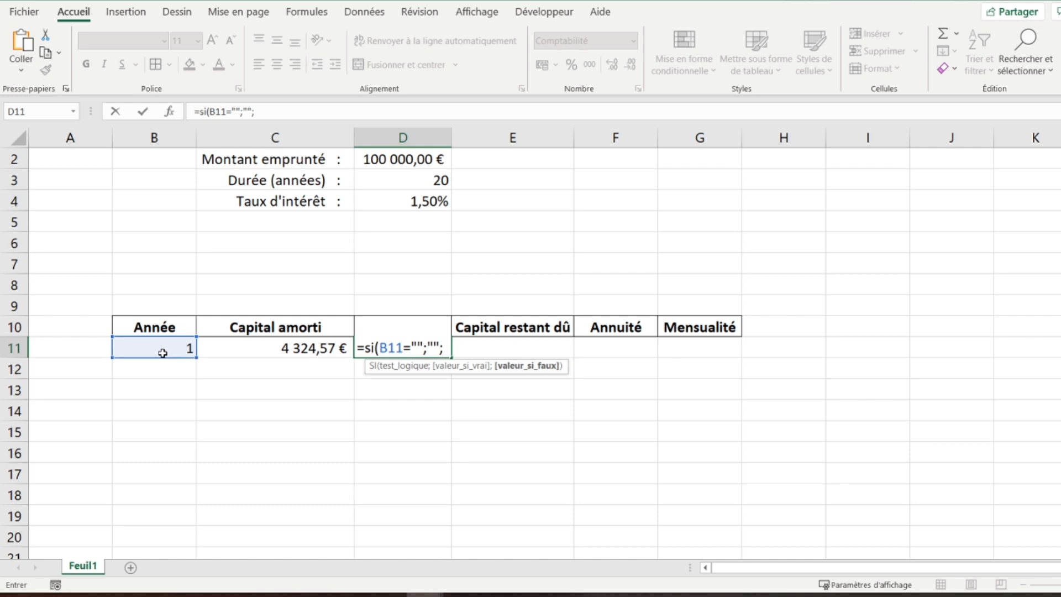
Step: Add the INTPER function as the SI formula's false value, with absolute $D$4 as rate and B11 as period
type("intper")
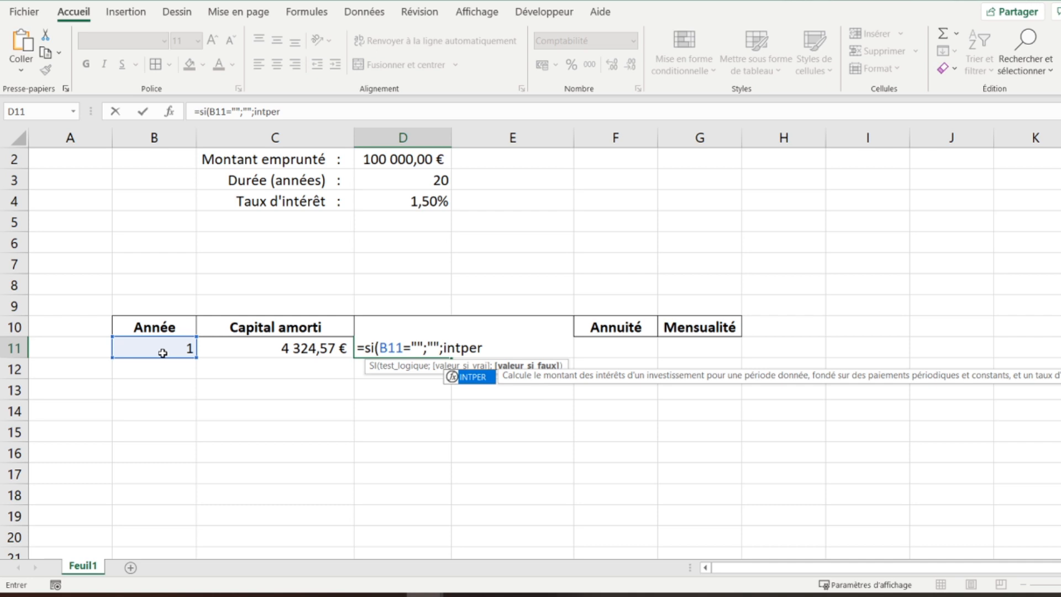
type("(")
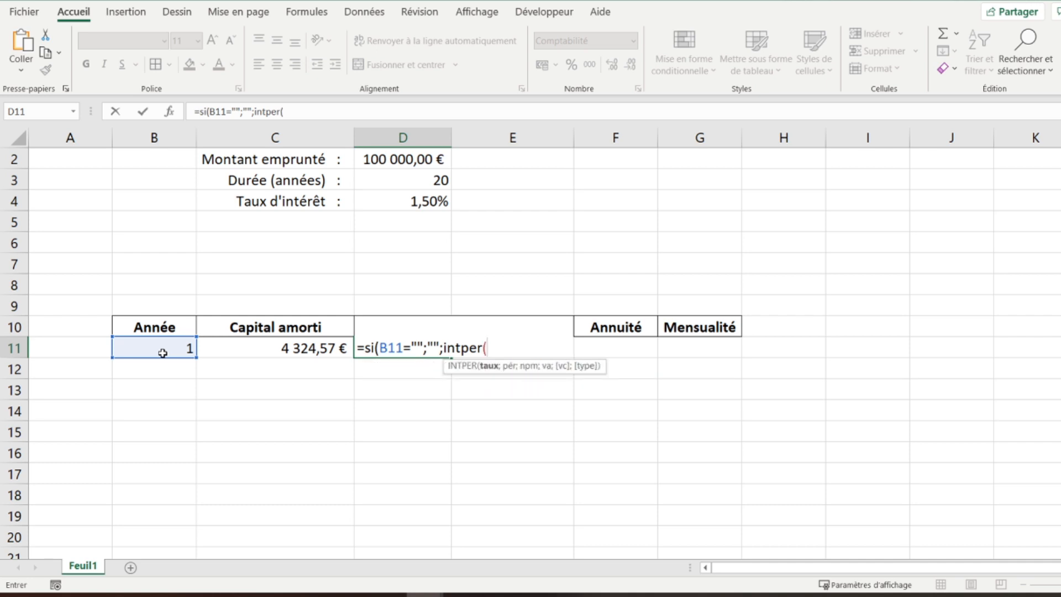
left_click(382, 204)
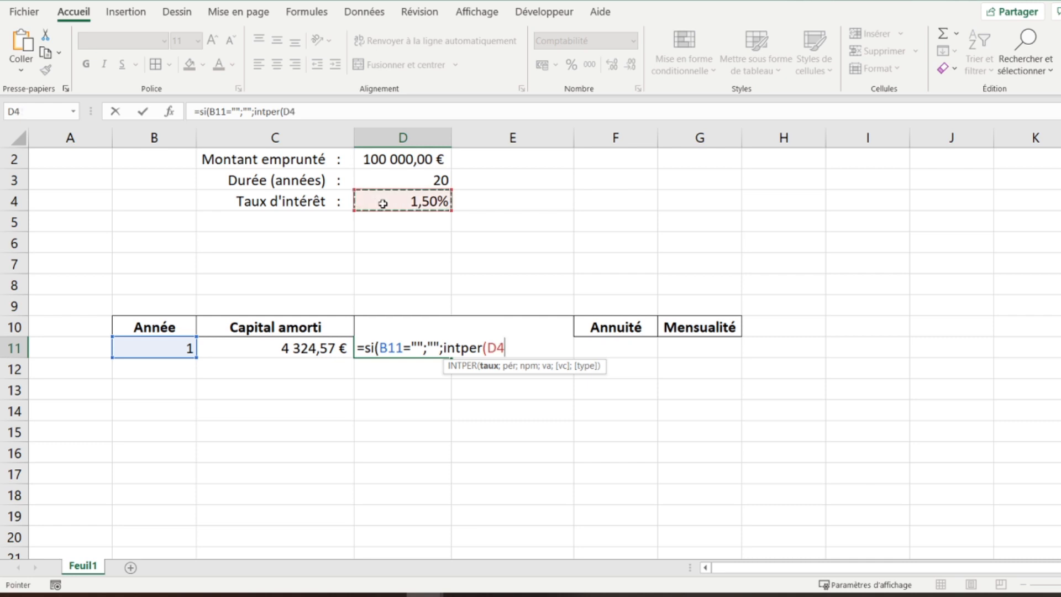
left_click(288, 112)
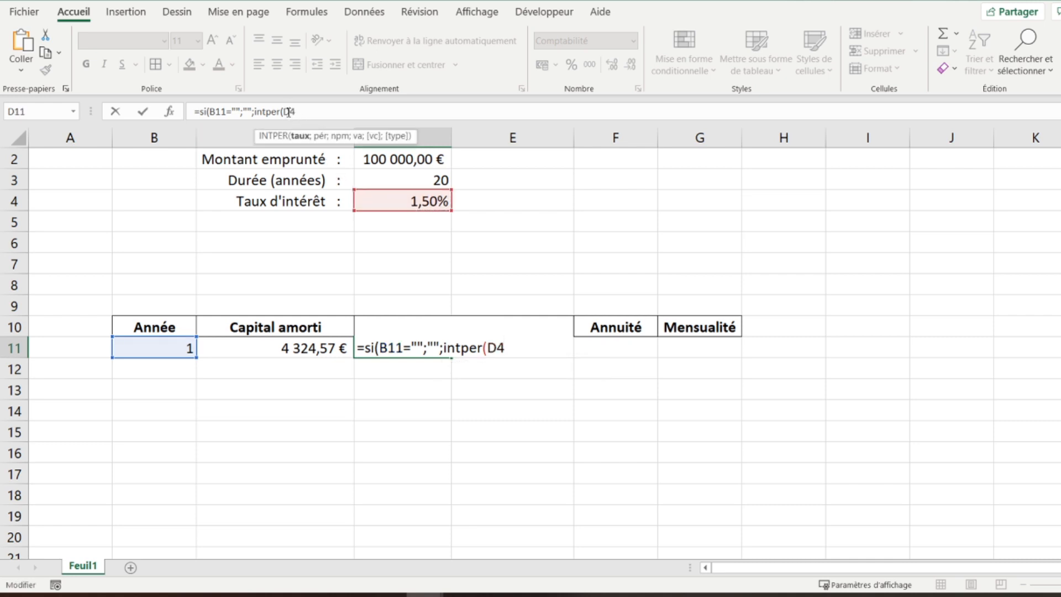
key("F4")
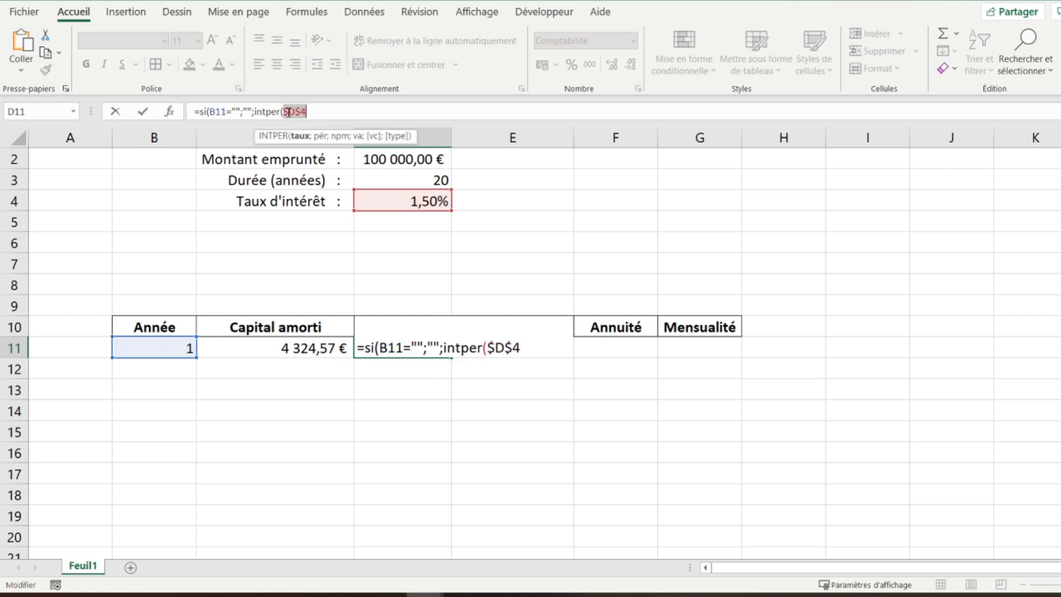
left_click(330, 112)
type(";")
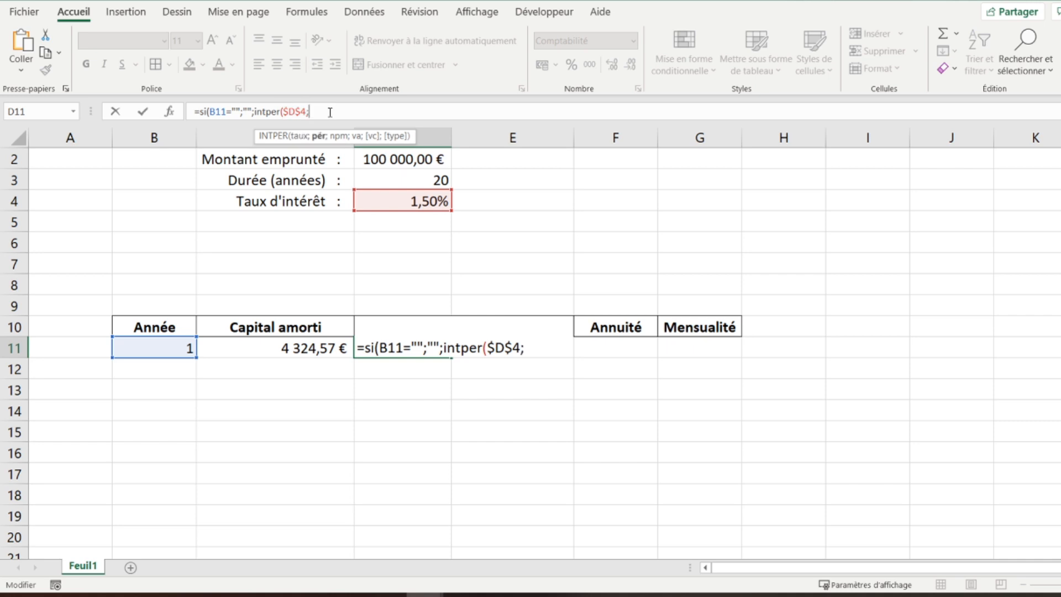
left_click(155, 347)
type(";")
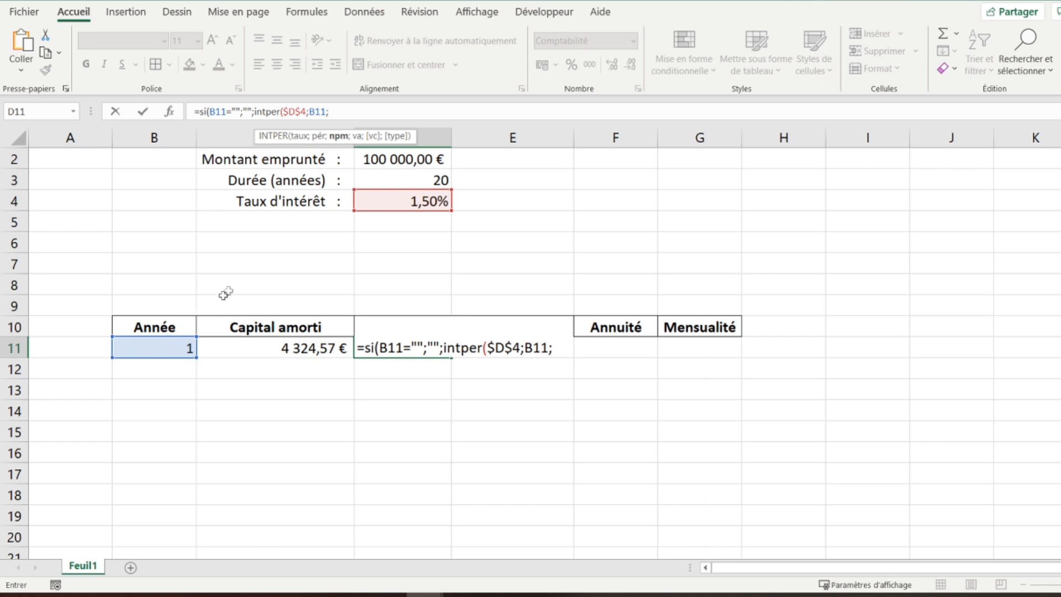
Step: Continue the INTPER arguments in D11 with absolute $D$3 as the number of periods and absolute $D$2 as the present value
left_click(384, 176)
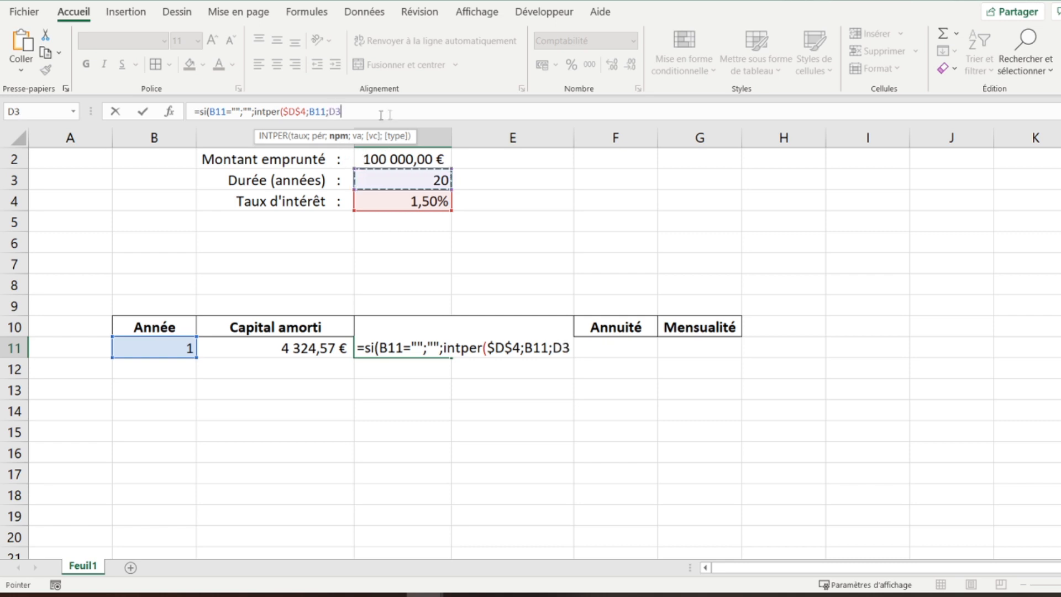
left_click(338, 112)
key("F4")
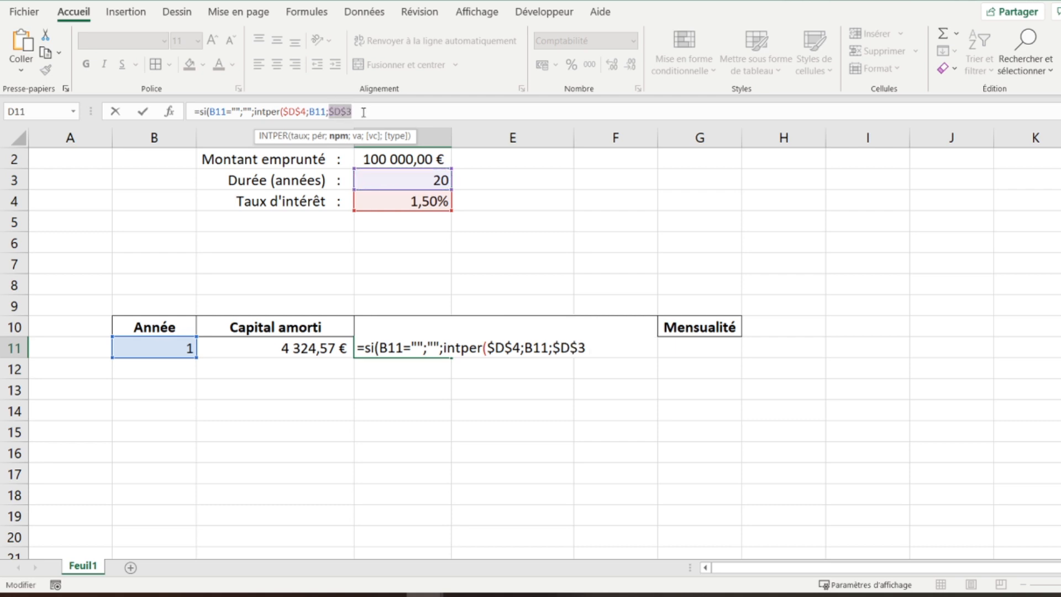
type(";")
left_click(385, 161)
left_click(363, 111)
key("F4")
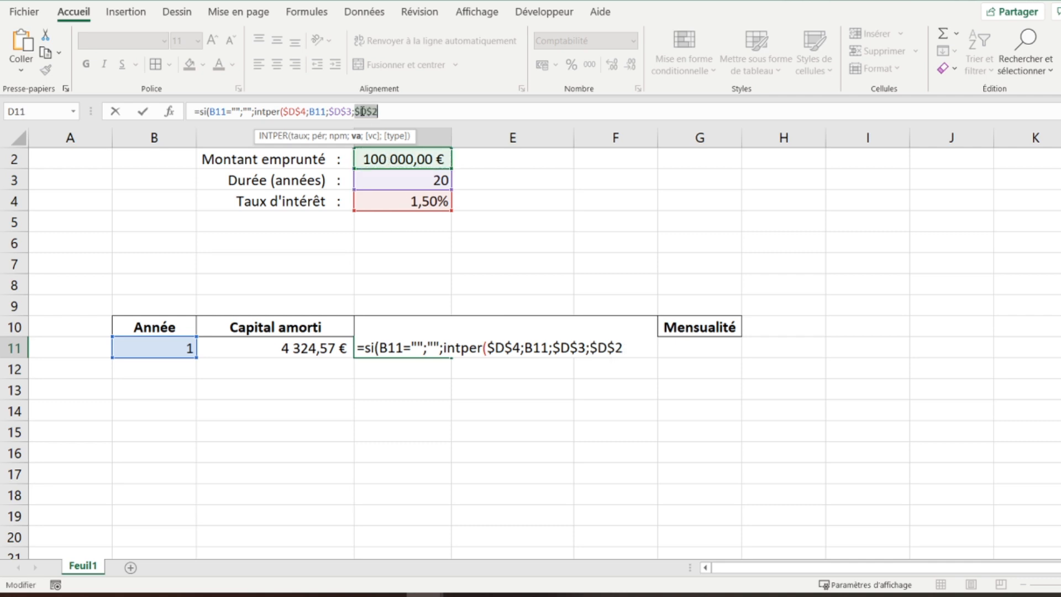
Step: Set INTPER's future value to 0 and its type to 0 - fin de la période, and close the function's parenthesis
left_click(391, 113)
type(";0;")
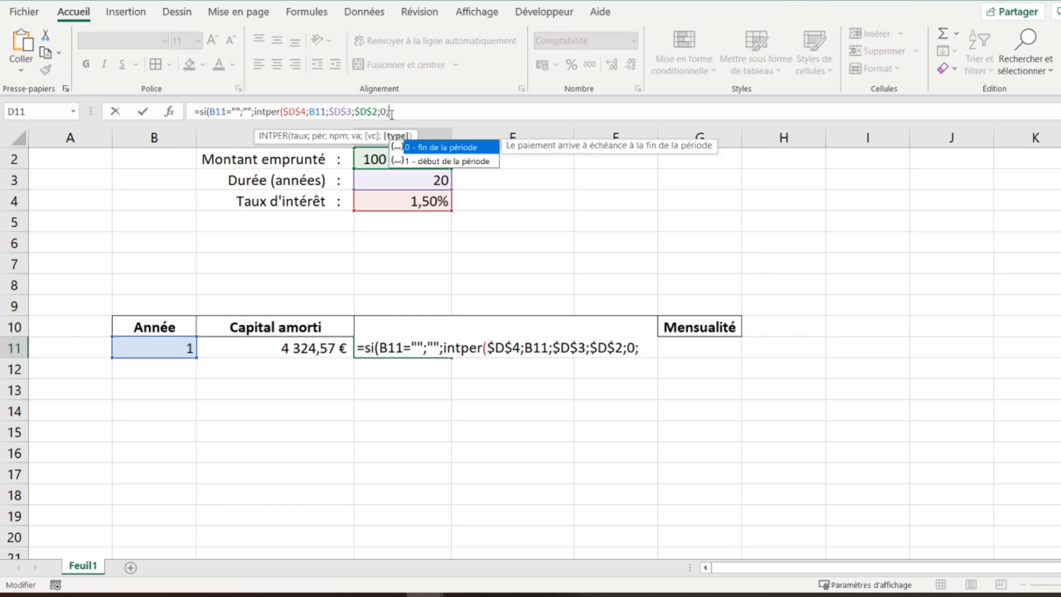
double_click(429, 155)
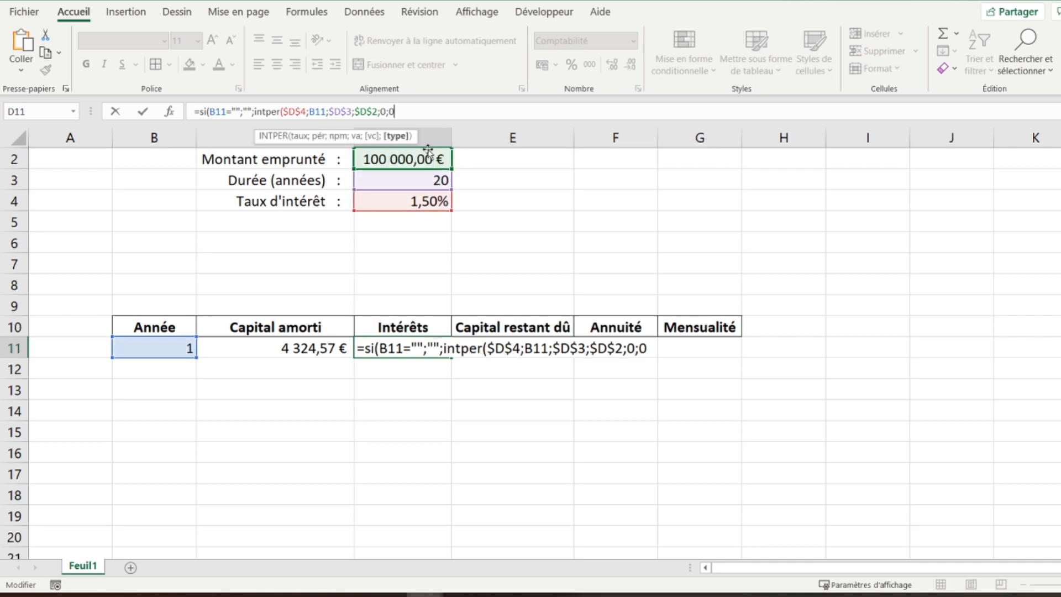
type(")")
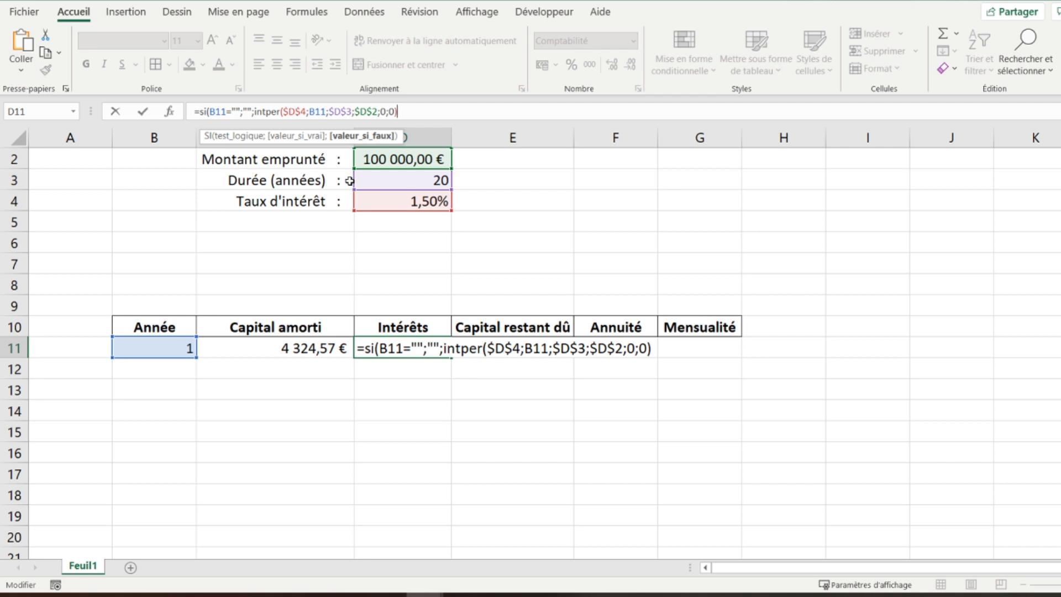
Step: Make the present value negative (-$D$2) in the INTPER function, then close and enter the SI formula in D11
left_click(355, 112)
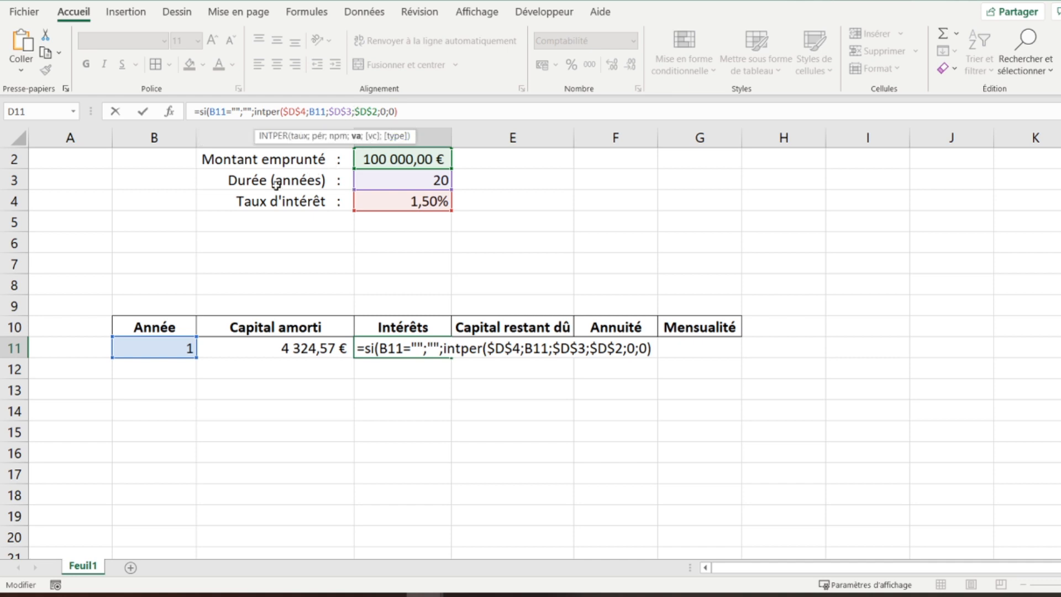
type("-")
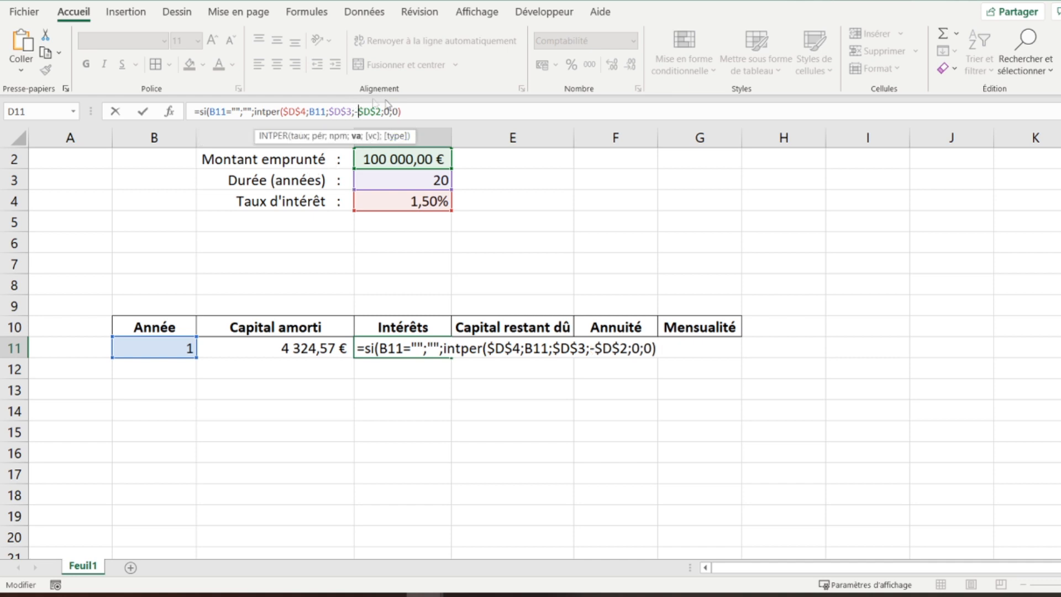
left_click(417, 112)
type(")")
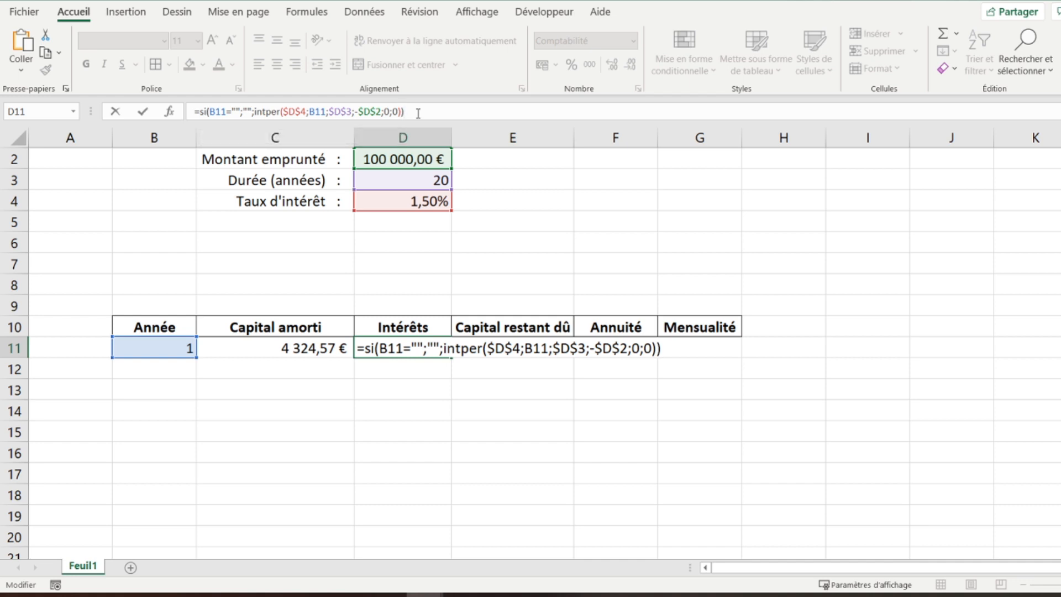
key("Return")
key("Up")
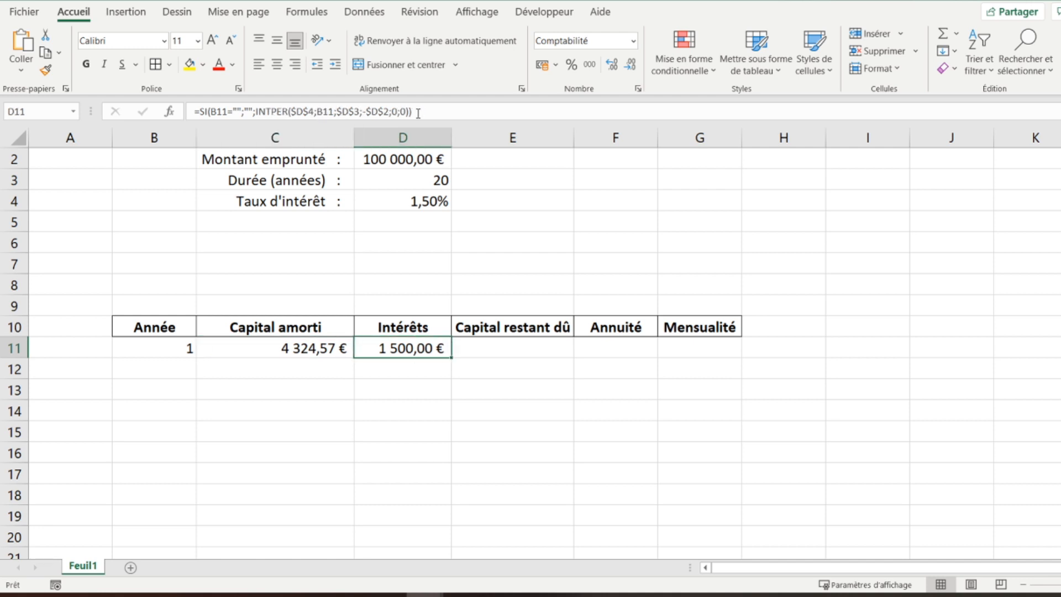
Step: Begin a SI formula in cell E11 that returns an empty text when B11 is empty: =si(B11="";"";
left_click(376, 159)
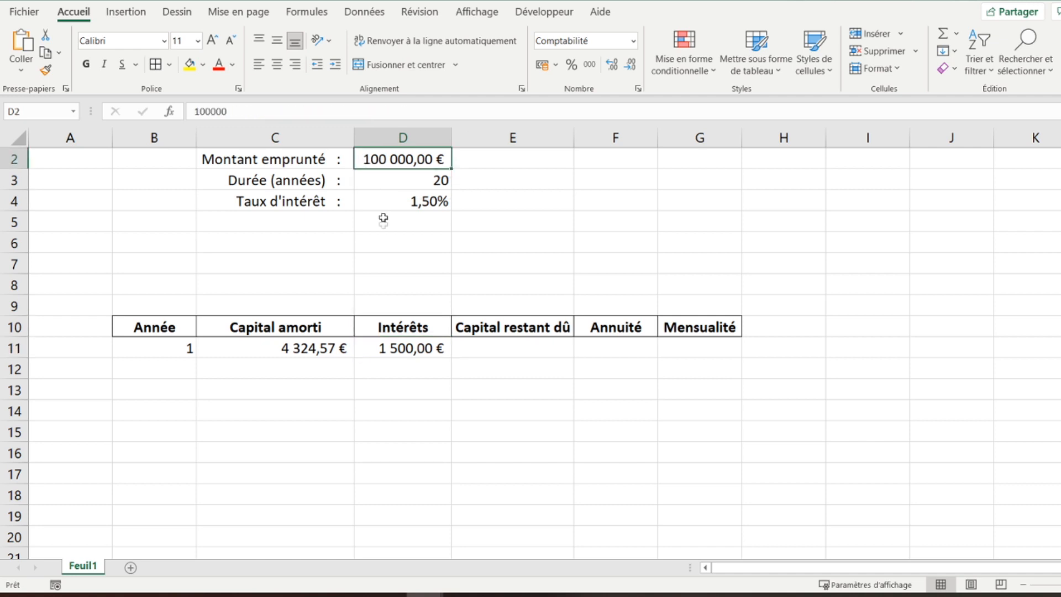
left_click(502, 344)
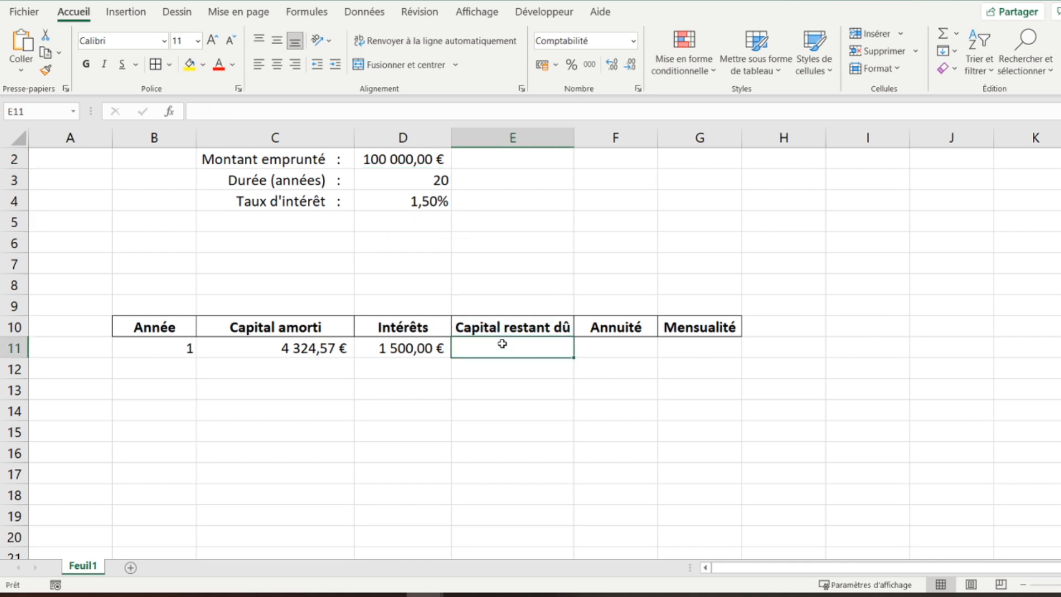
type("=si")
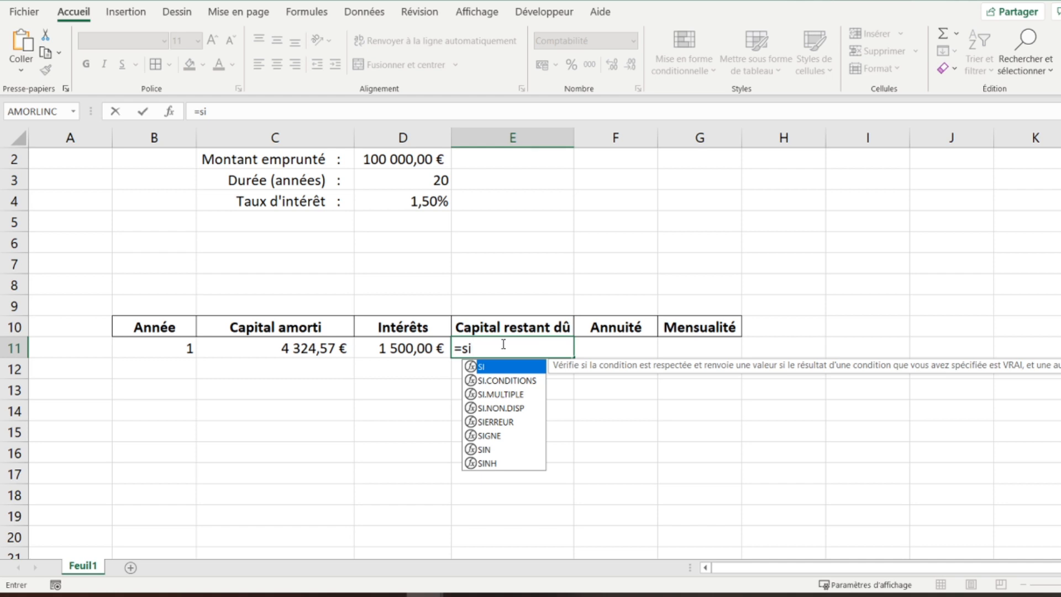
type("(")
left_click(166, 345)
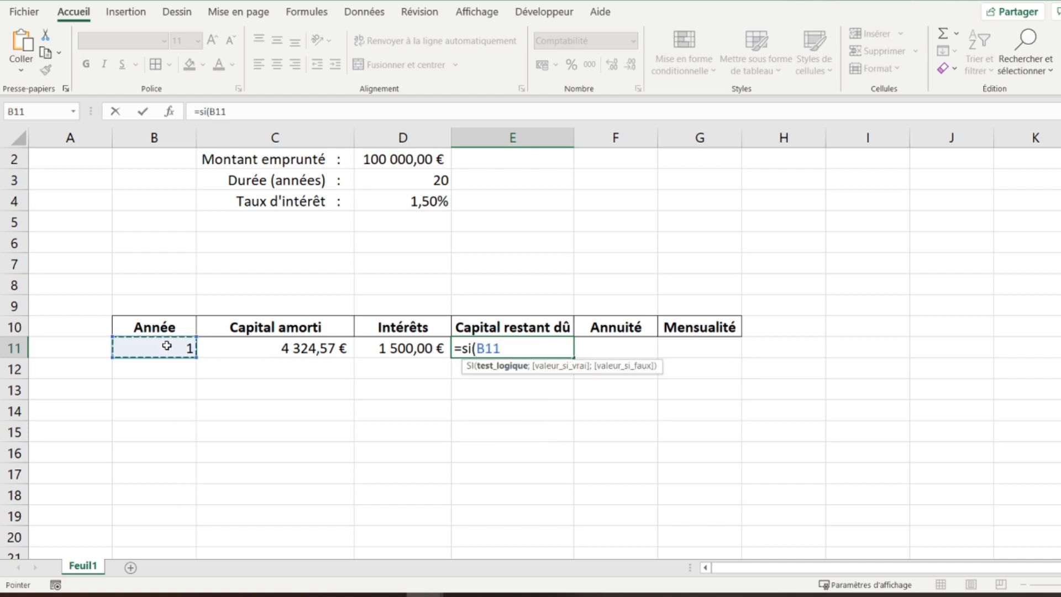
type("=\"\";")
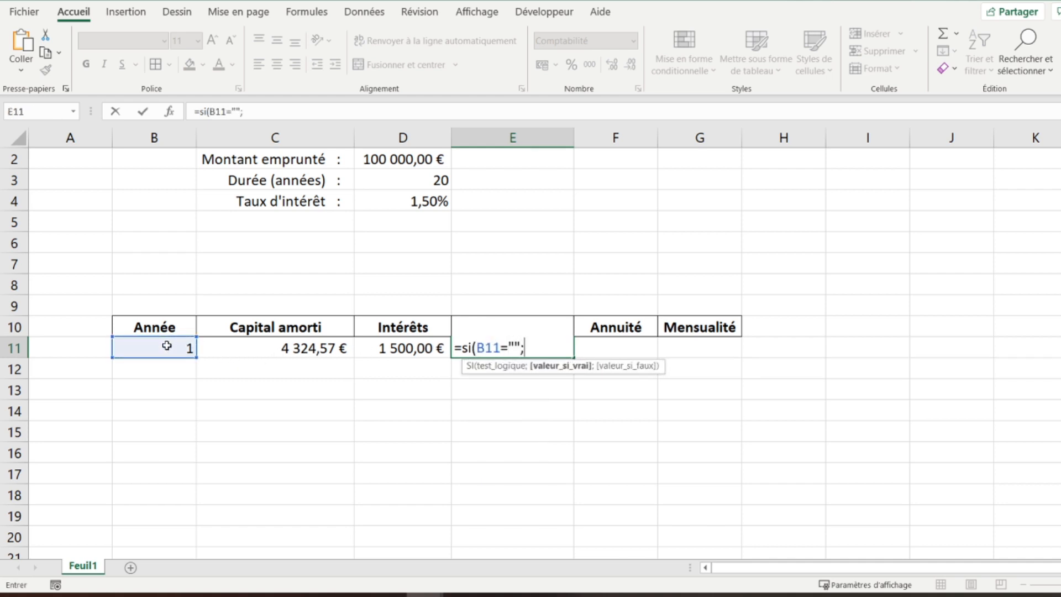
type("\"\";")
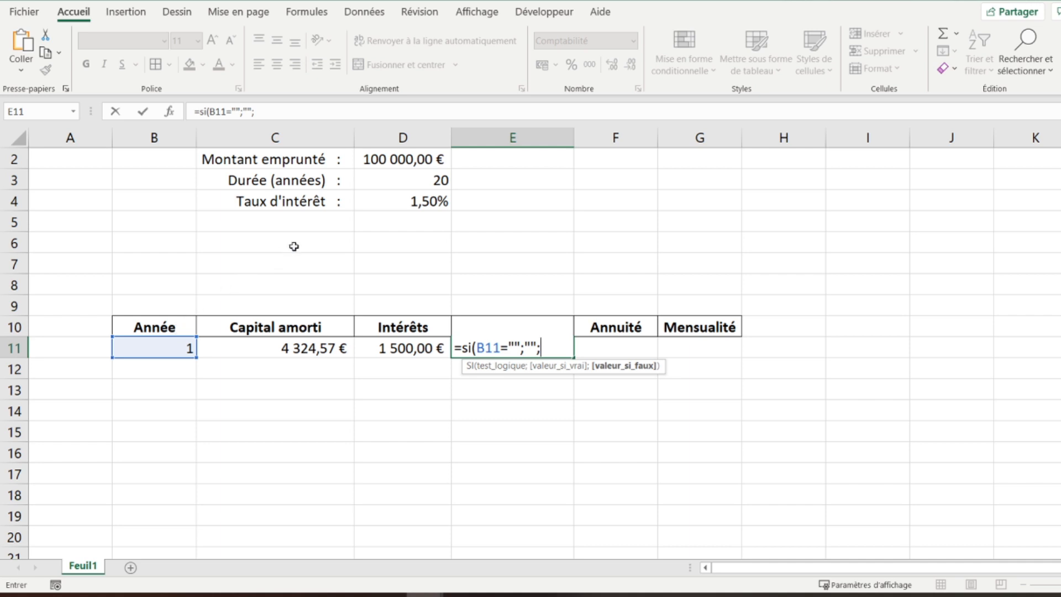
Step: Add D2-C11 as the false value of the SI formula in E11, then close and enter the formula
left_click(382, 157)
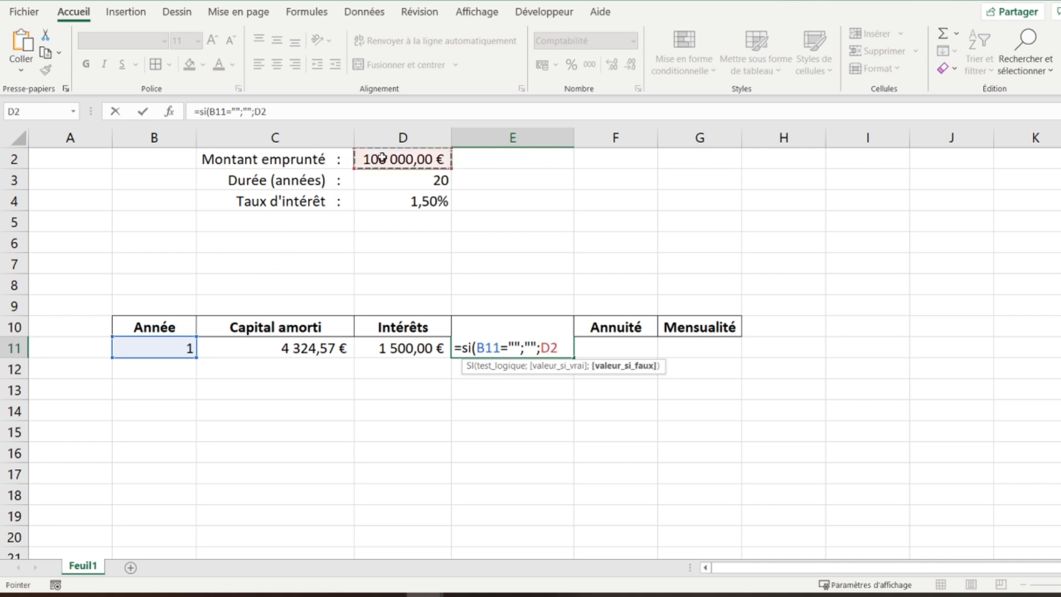
type("-")
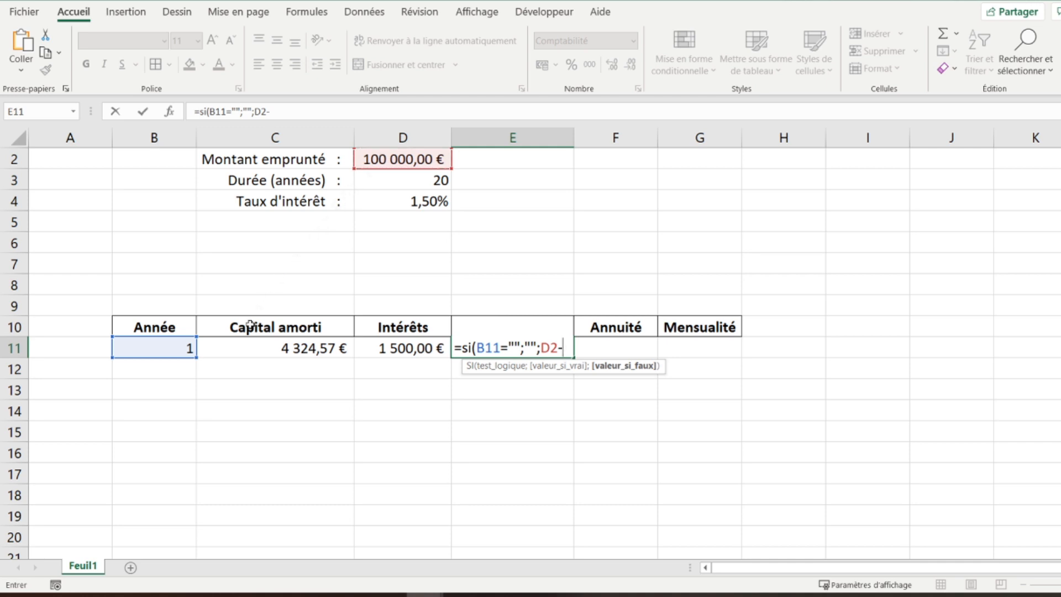
left_click(242, 344)
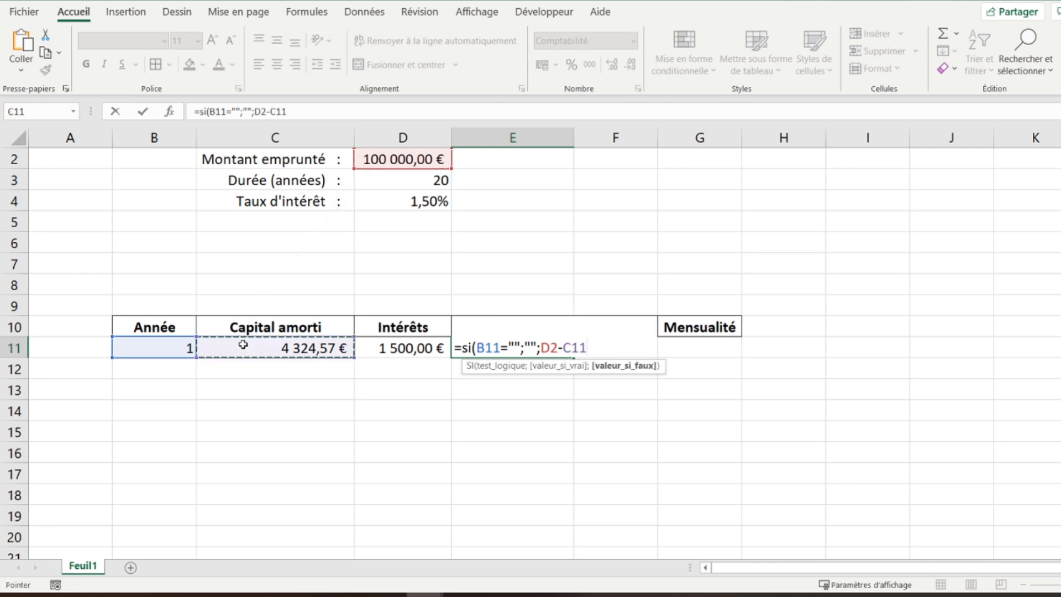
type(")")
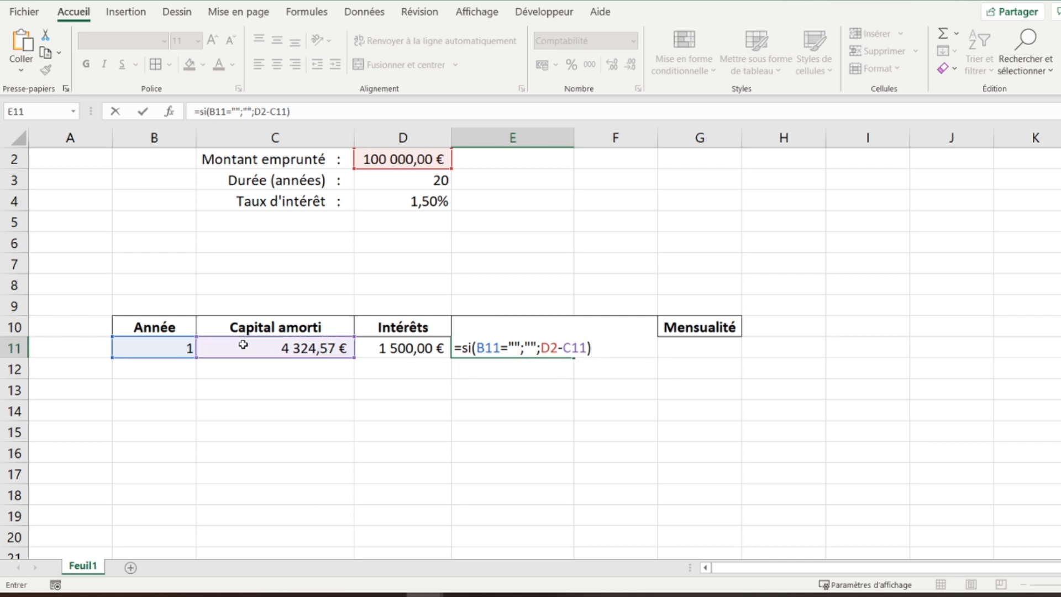
key("Return")
key("Up")
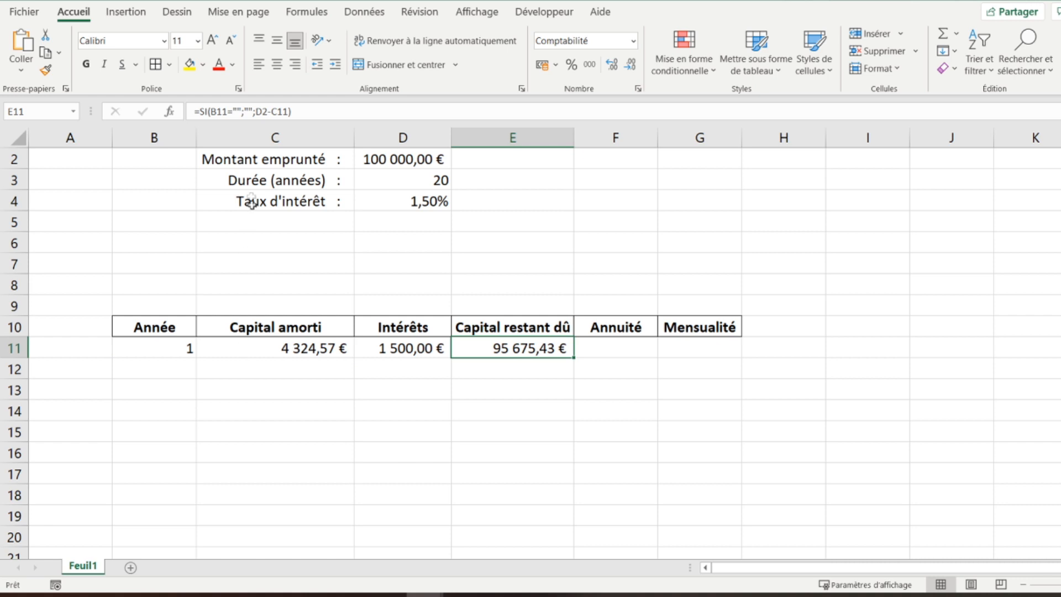
Step: Make the D2 reference in E11's formula absolute: =SI(B11="";"";$D$2-C11)
left_click(264, 112)
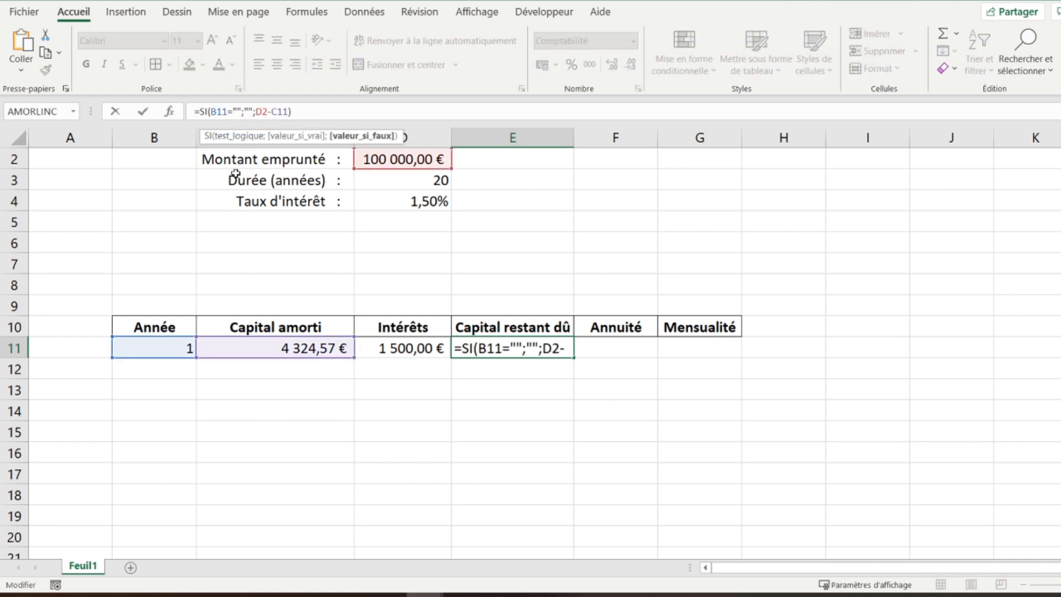
key("F4")
key("Return")
key("Up")
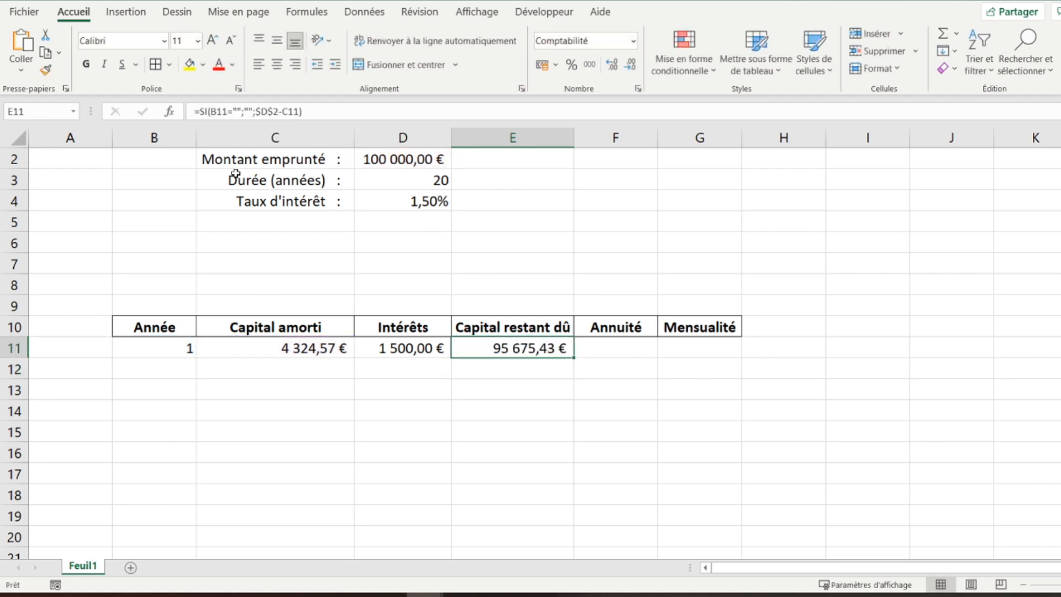
key("Down")
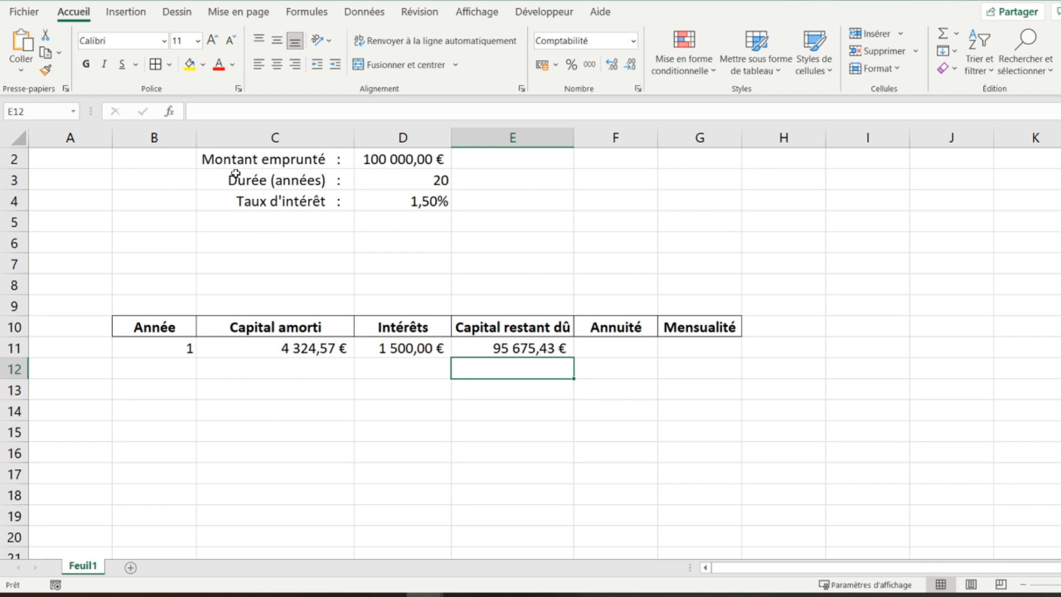
key("Left")
key("Left")
key("Right")
key("Right")
key("Right")
key("Right")
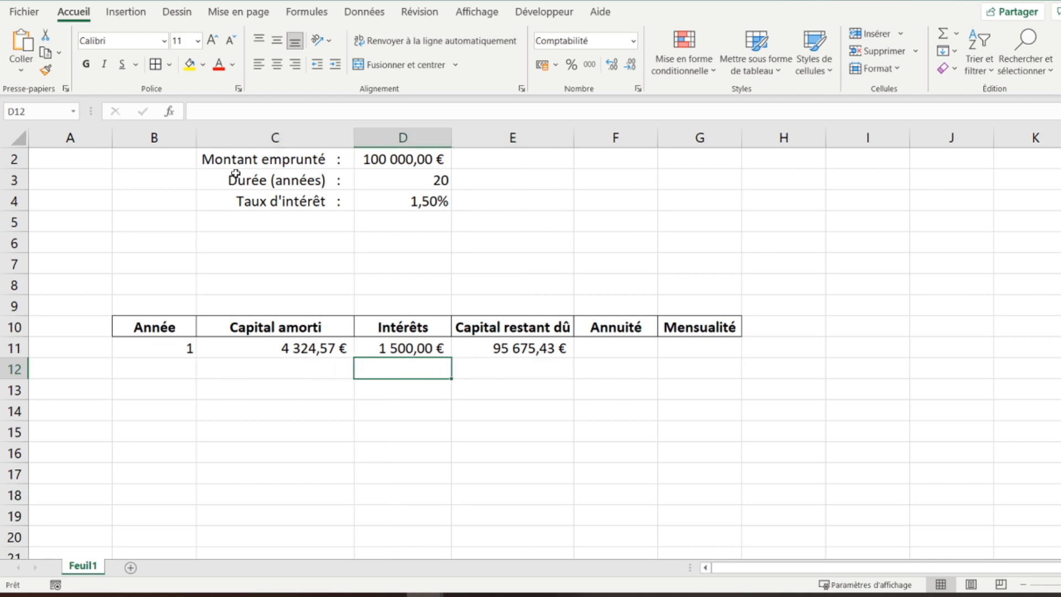
key("Left")
key("Left")
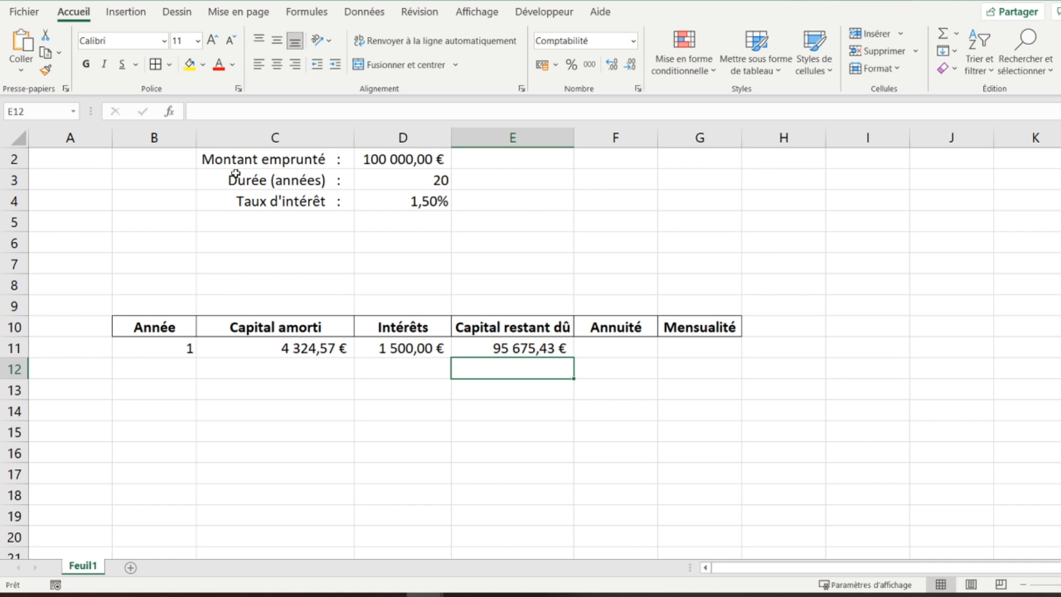
key("Up")
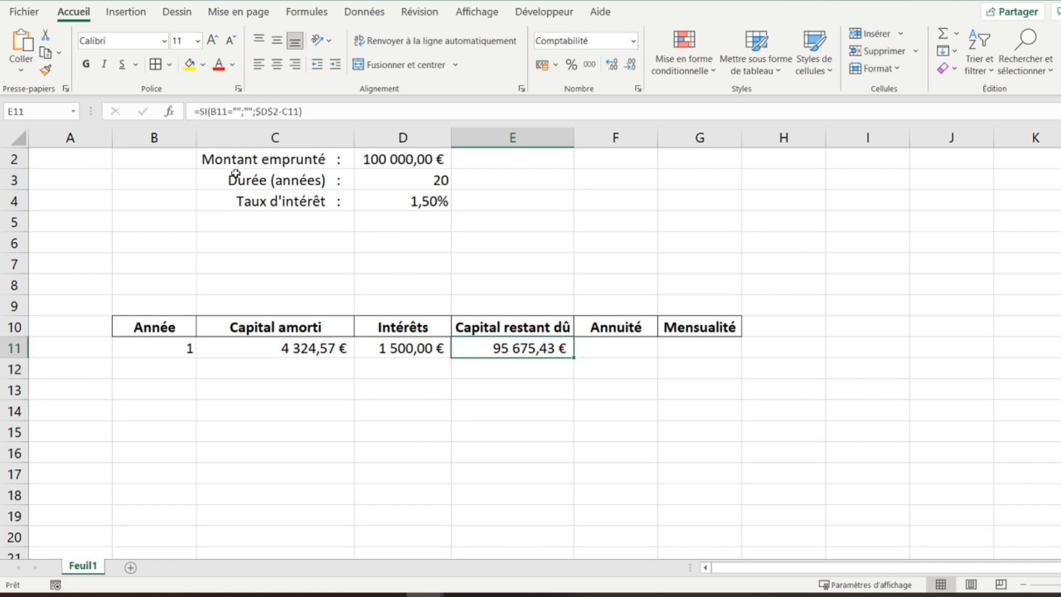
key("Down")
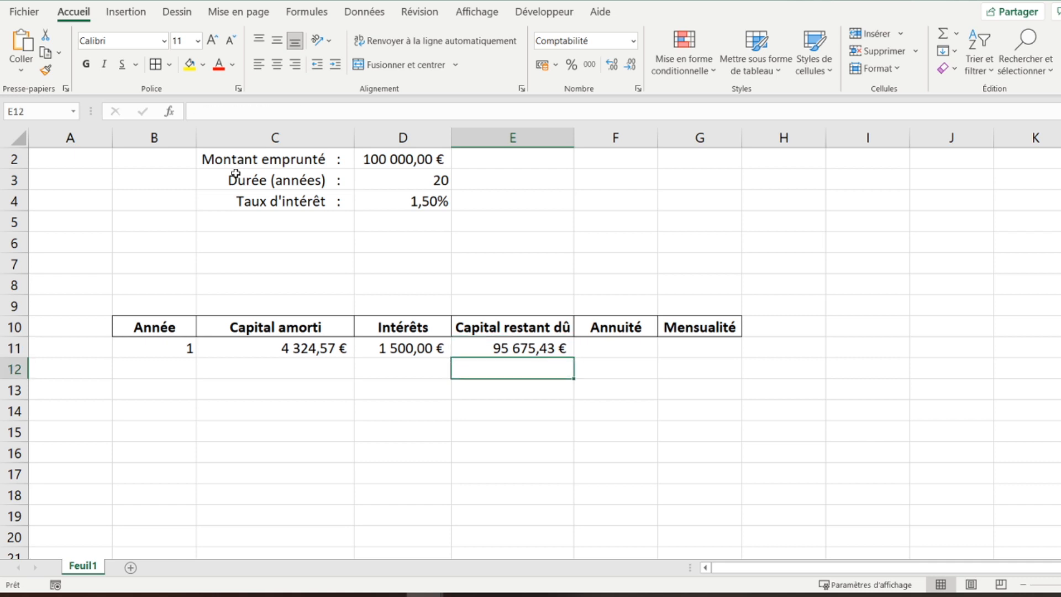
Step: Begin a SI formula in cell F11 that returns an empty text when B11 is empty: =si(B11="";"";
key("Up")
key("Right")
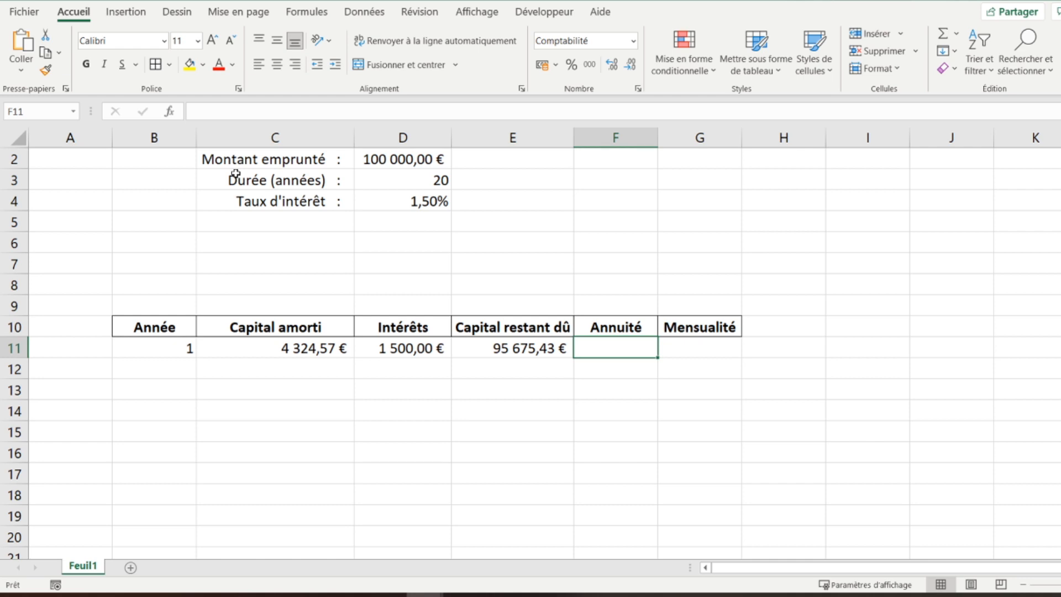
type("=si(")
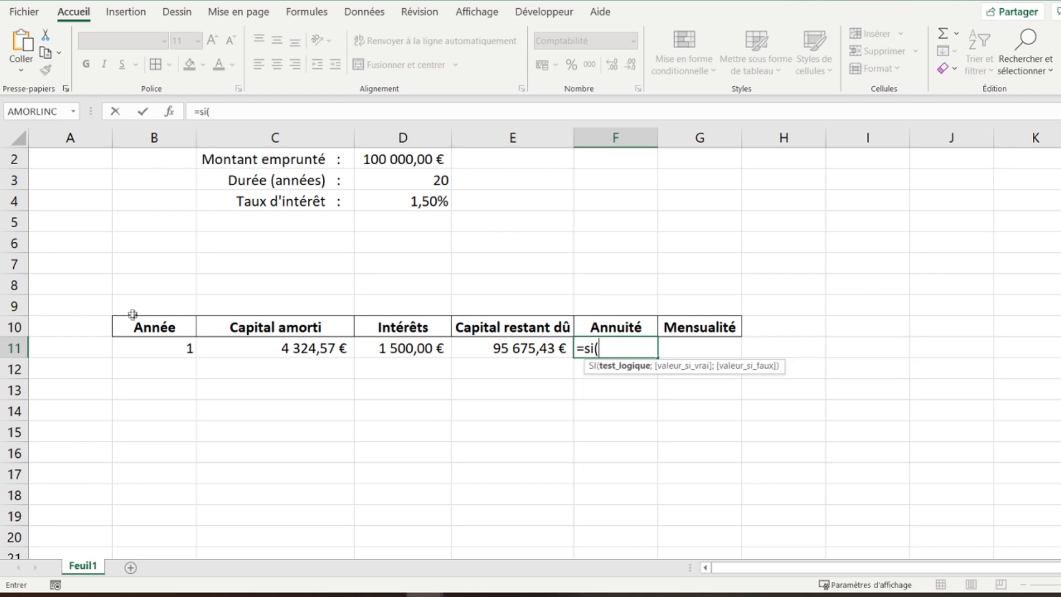
left_click(142, 342)
type("=\"\";\"")
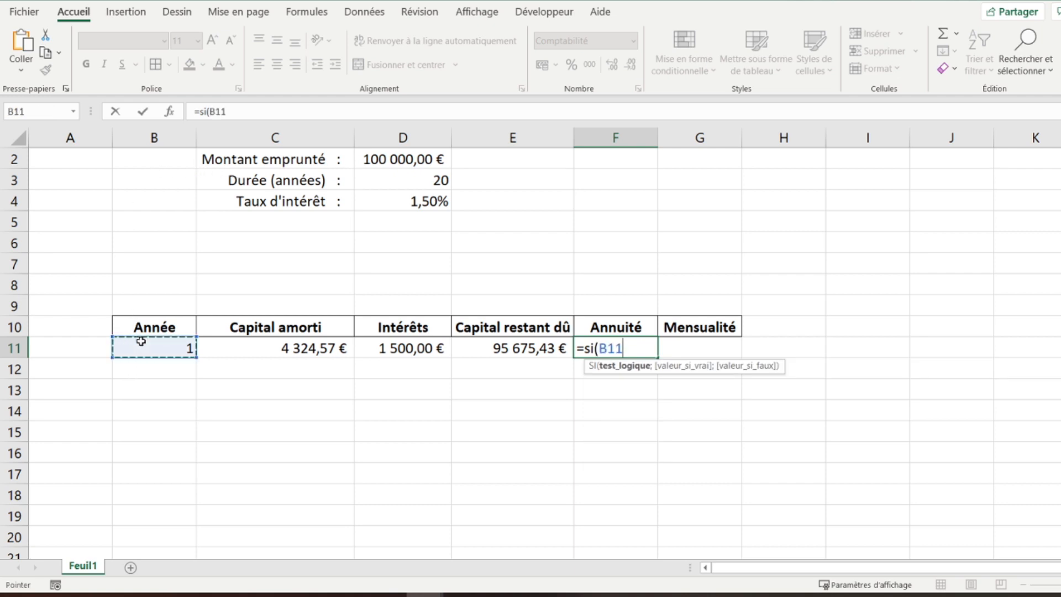
type("\"")
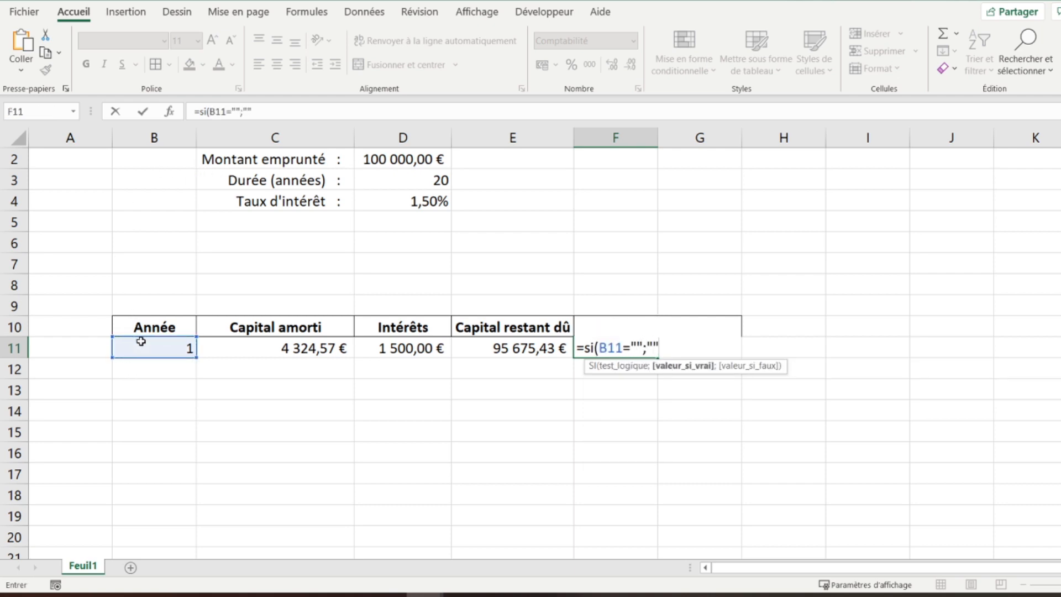
type(";")
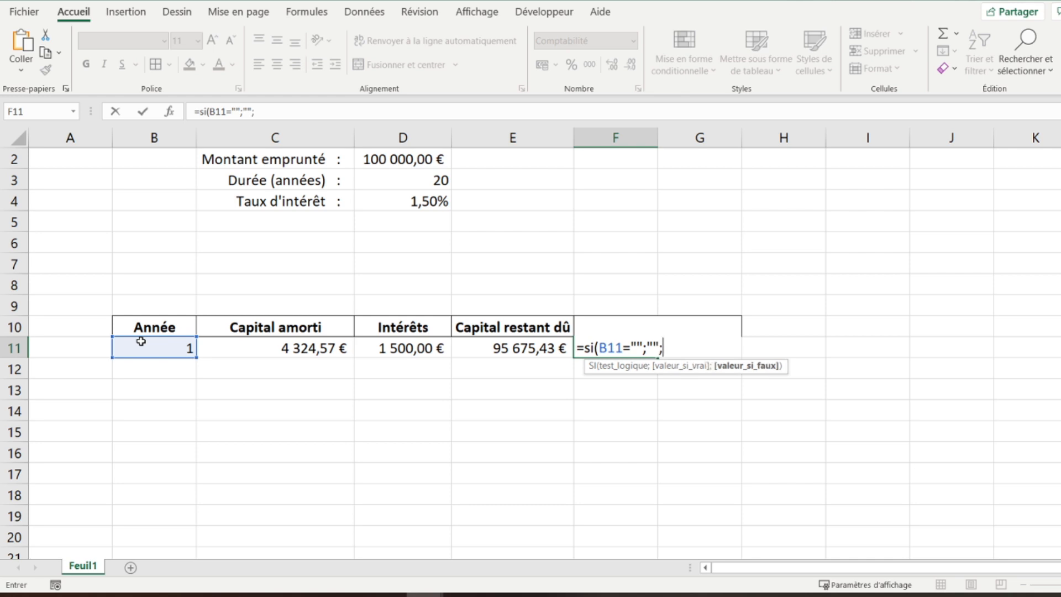
Step: Add a VPM function as the false value in F11, with the absolute reference $D$4 as its rate
type("vpm")
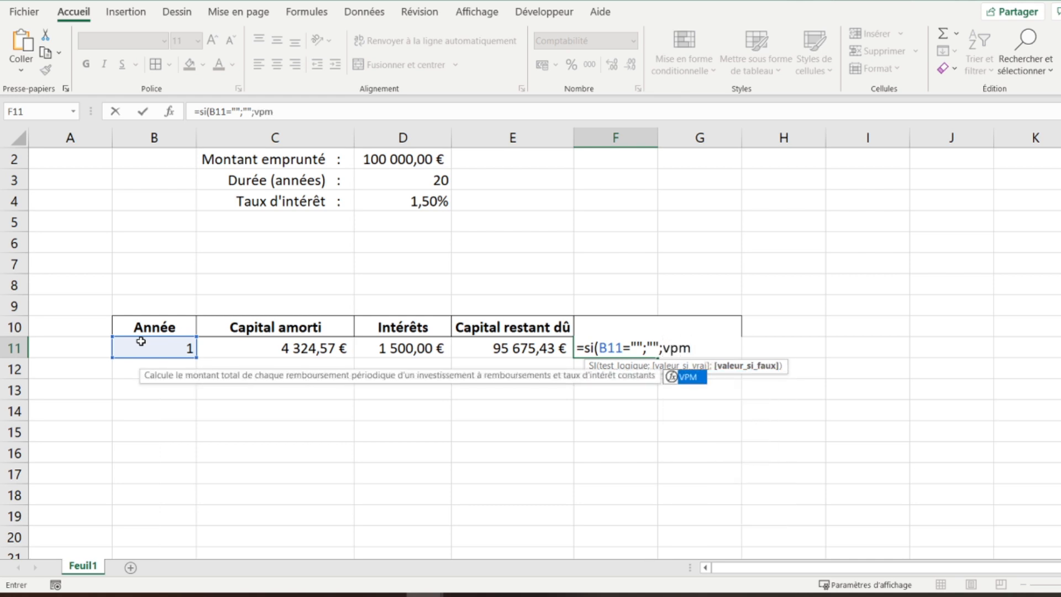
type("(")
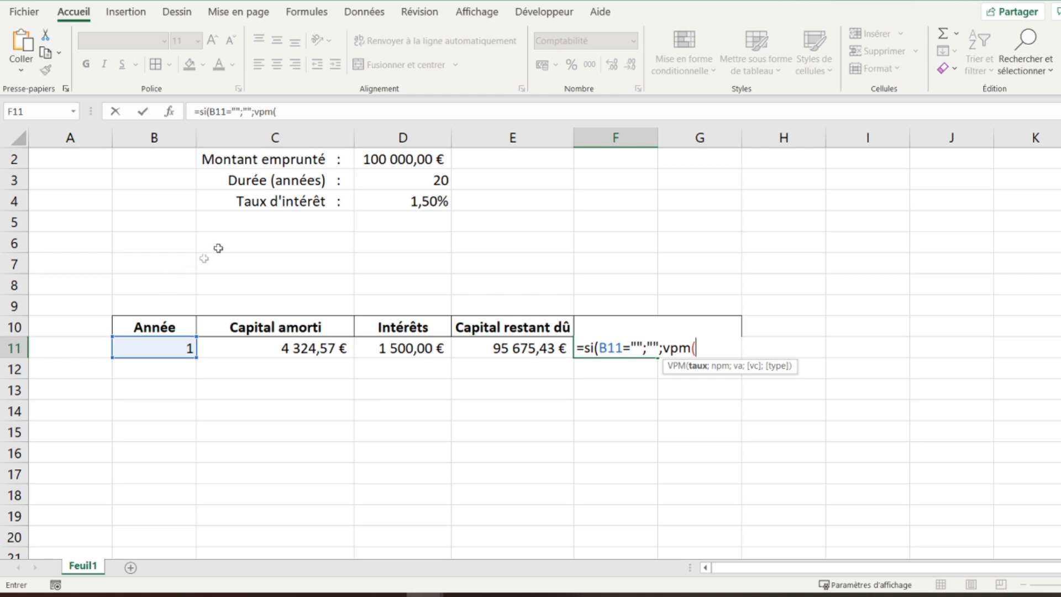
left_click(378, 201)
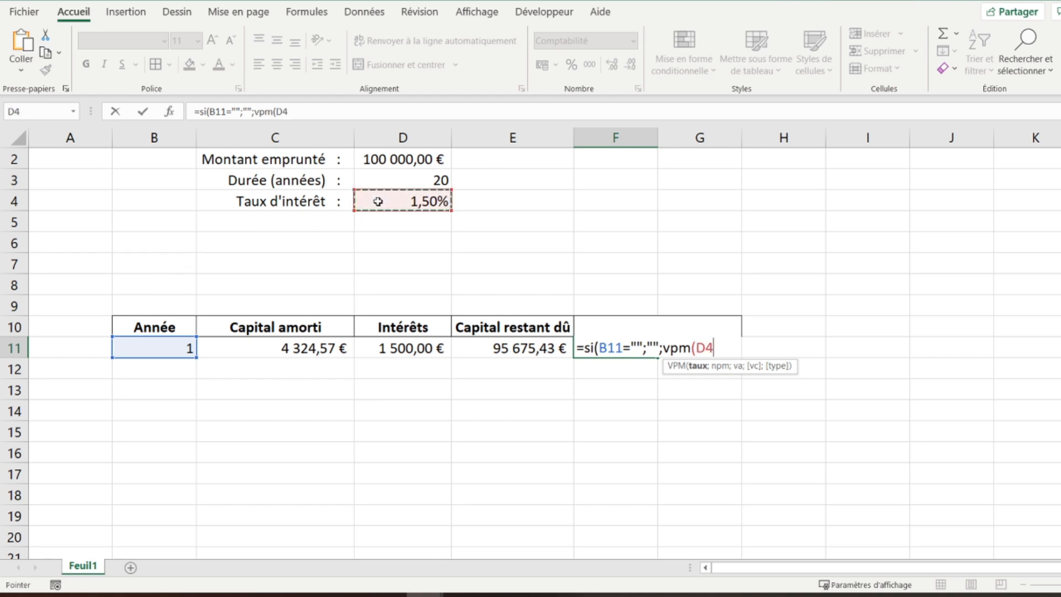
left_click(285, 113)
key("F4")
left_click(314, 113)
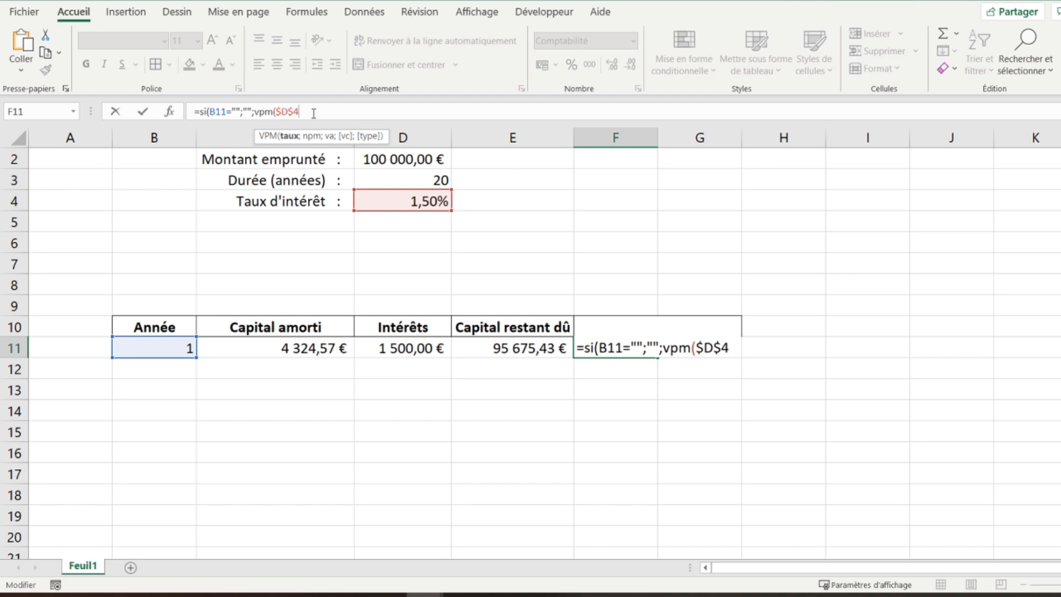
Step: Add the loan duration as VPM's number of periods, using the absolute reference $D$3
type(";")
left_click(379, 182)
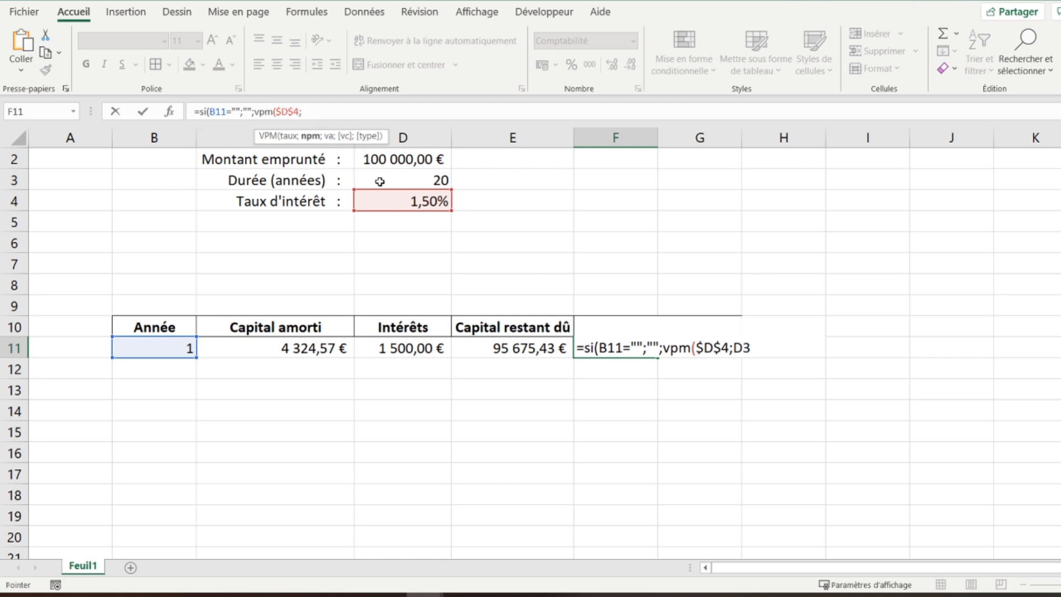
left_click(308, 111)
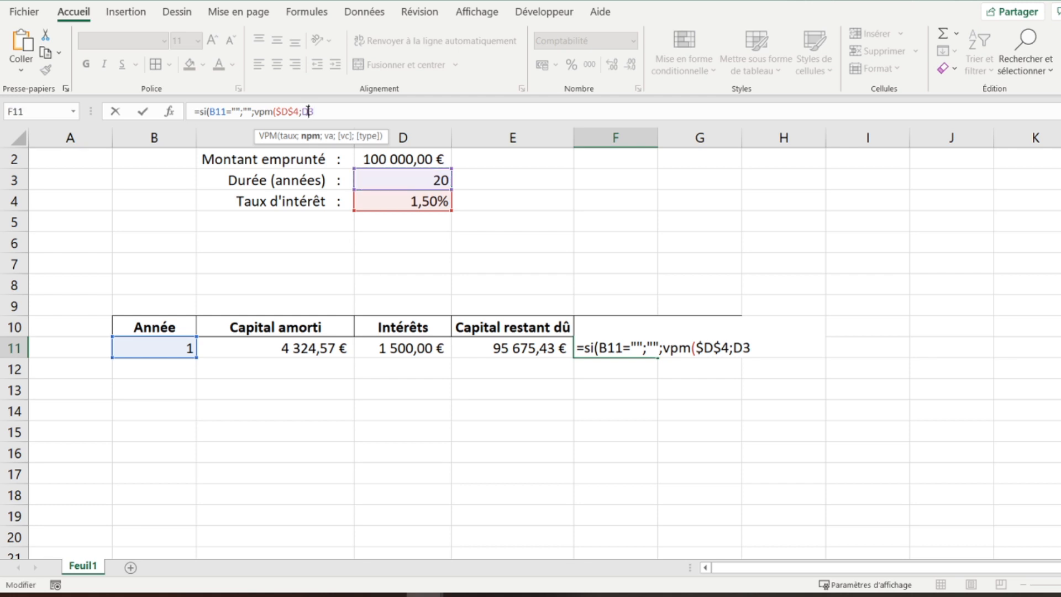
key("F4")
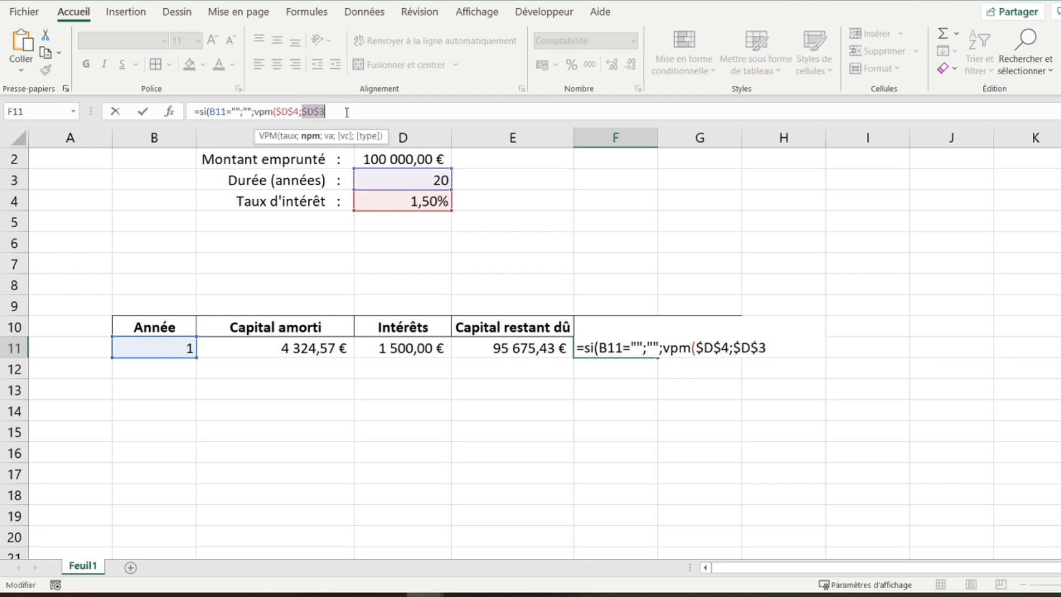
Step: Add the borrowed amount as VPM's present value, using the absolute reference $D$2
type(";")
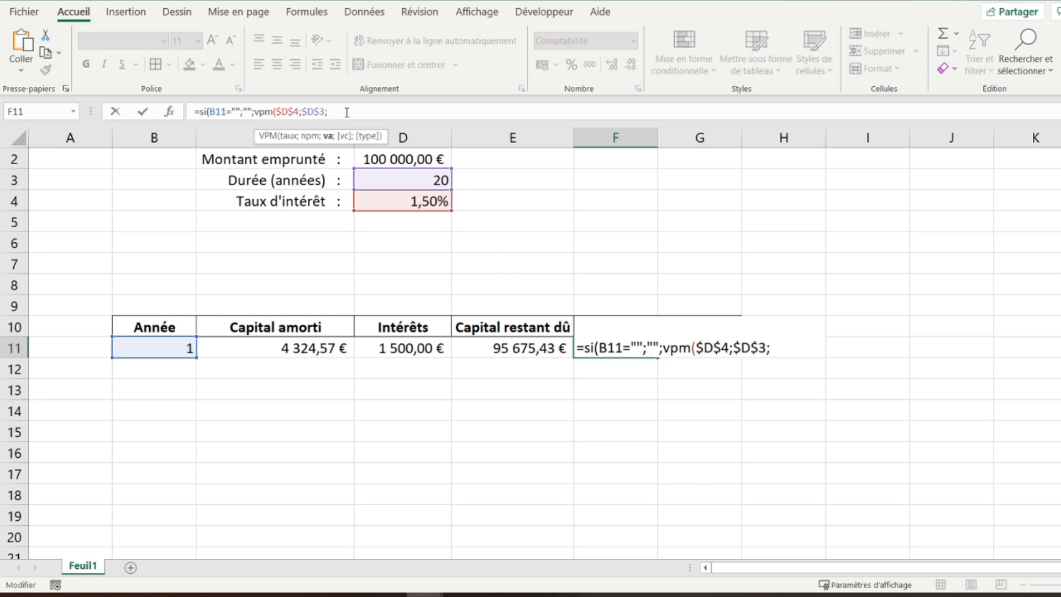
left_click(377, 158)
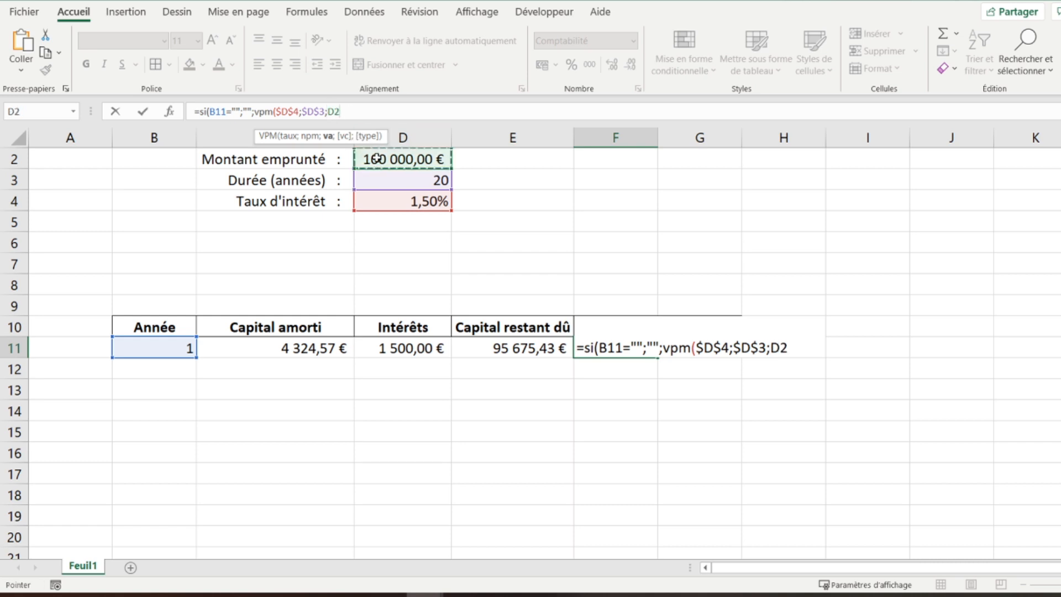
left_click(335, 110)
key("F4")
left_click(365, 113)
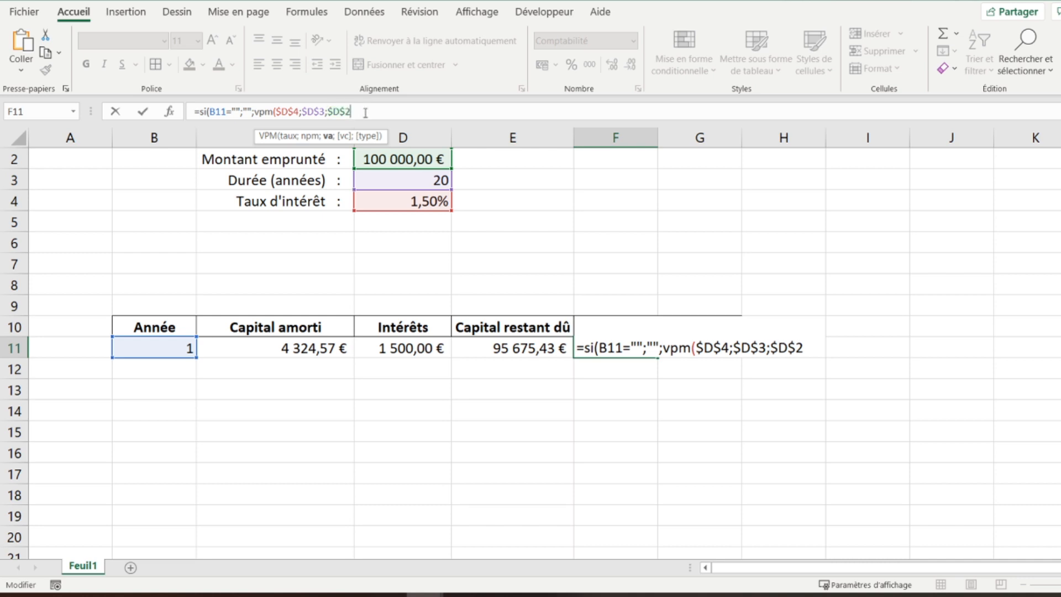
Step: Set VPM's future value to 0 and its type to 0 (end of period), then close the function
type(";0;0")
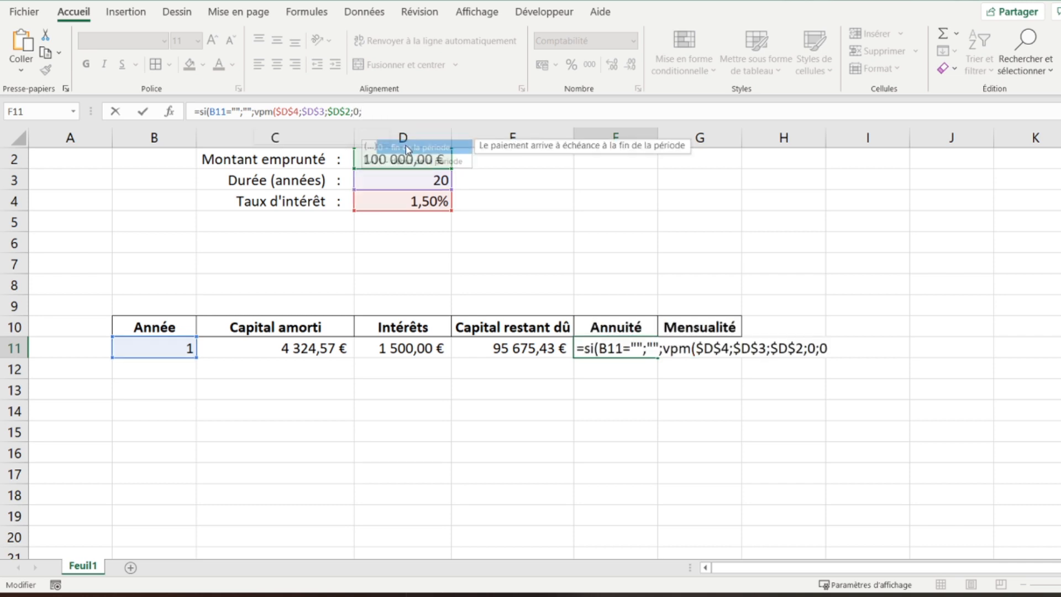
double_click(399, 147)
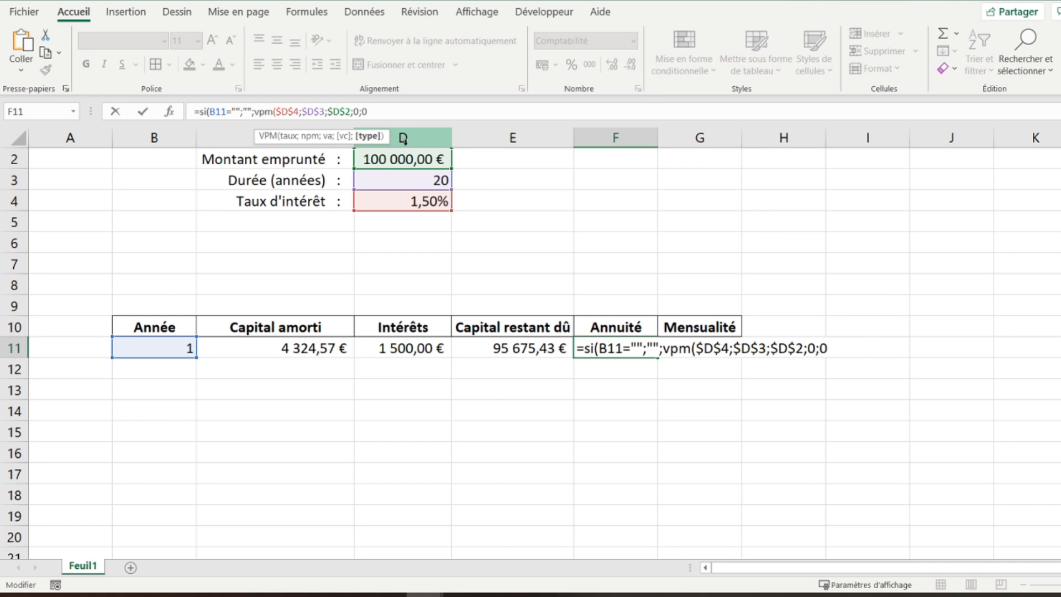
type(")")
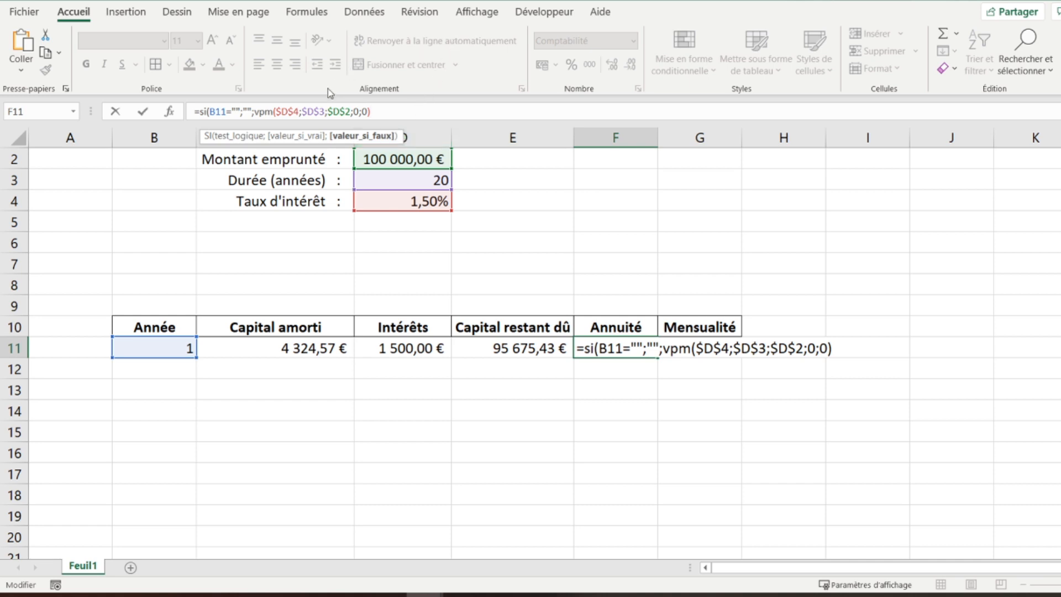
Step: Make the present value negative (-$D$2) in the VPM function, then close and enter the SI formula in F11
left_click(328, 111)
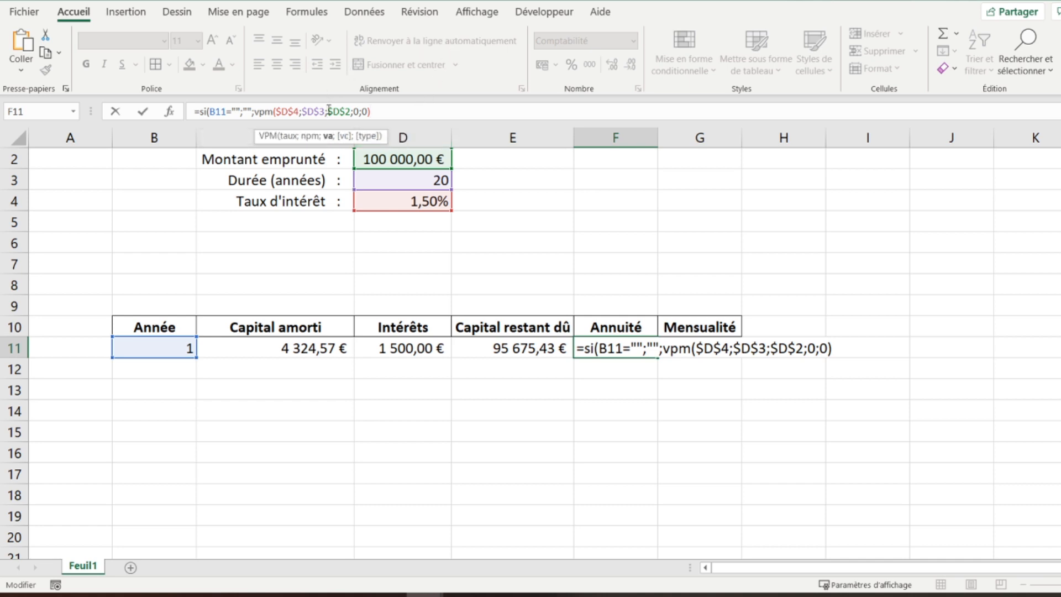
type("-")
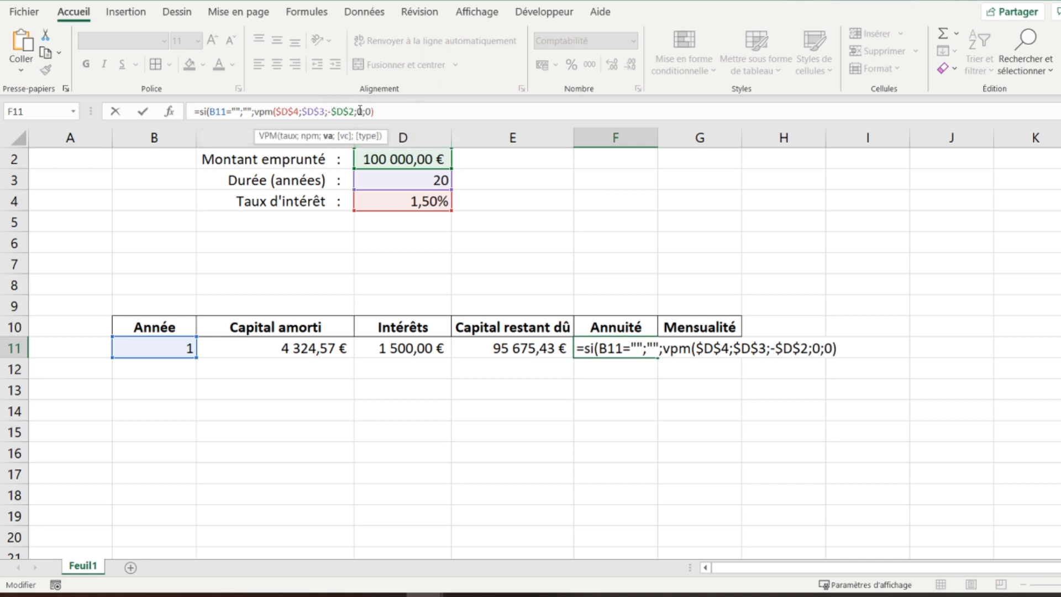
left_click(385, 111)
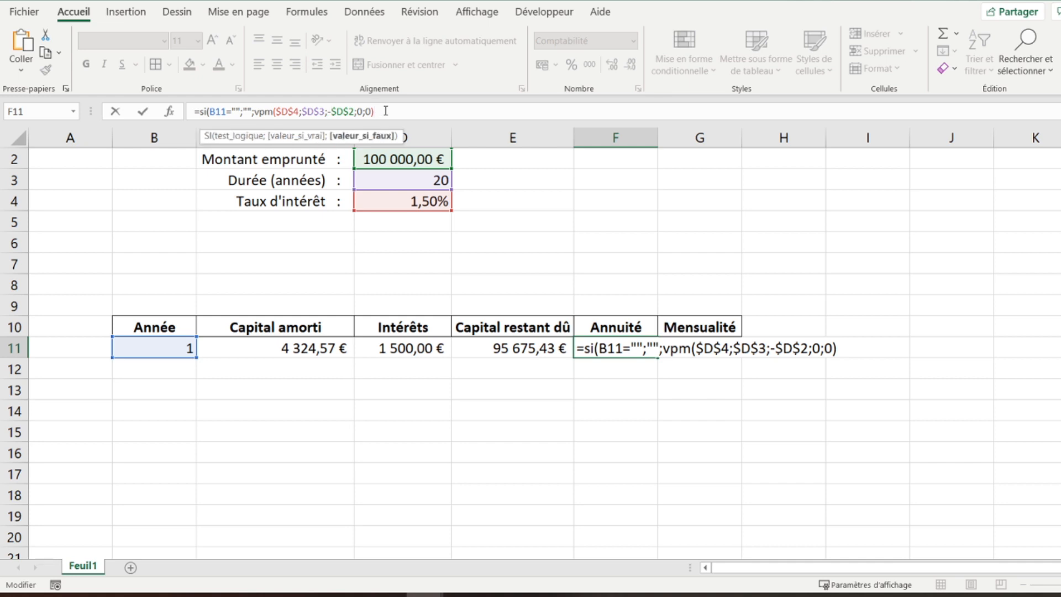
type(")")
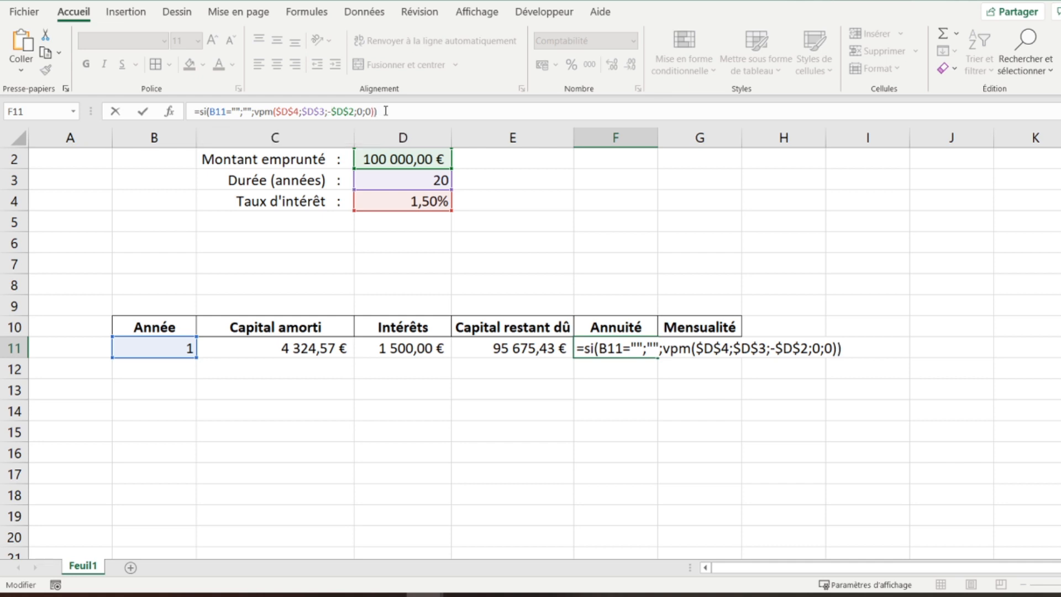
key("Return")
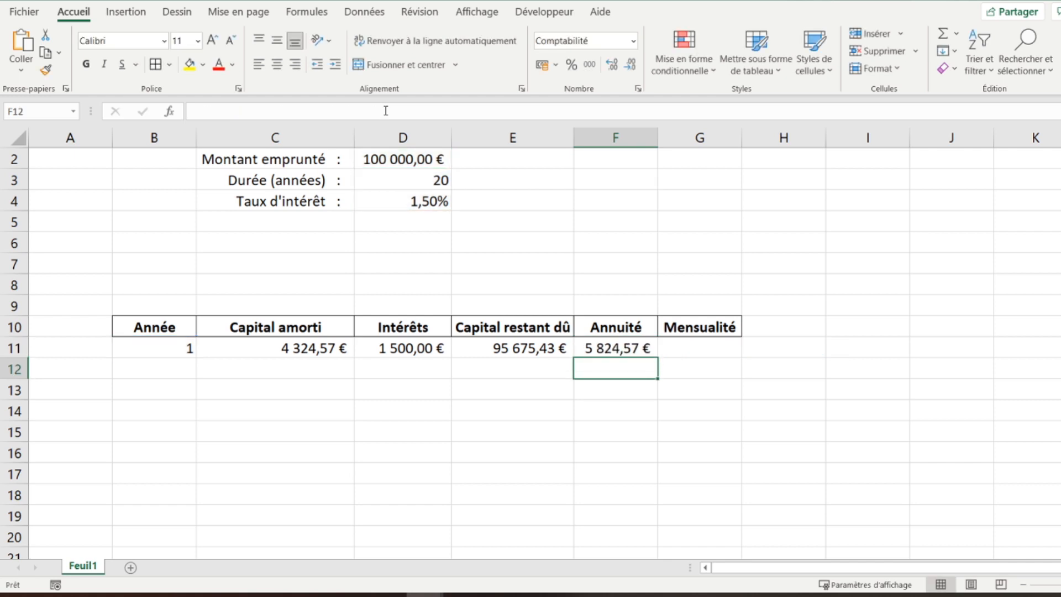
Step: Check the sum of the amortized capital and interest in C11:D11 against the annuity in F11
left_click_drag(307, 343, 359, 343)
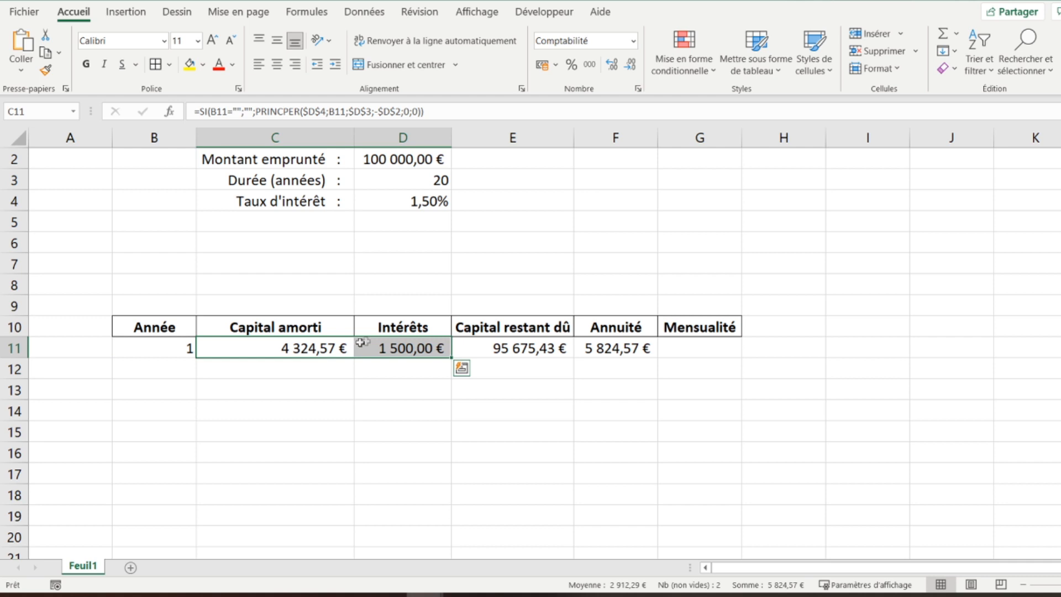
left_click(602, 345)
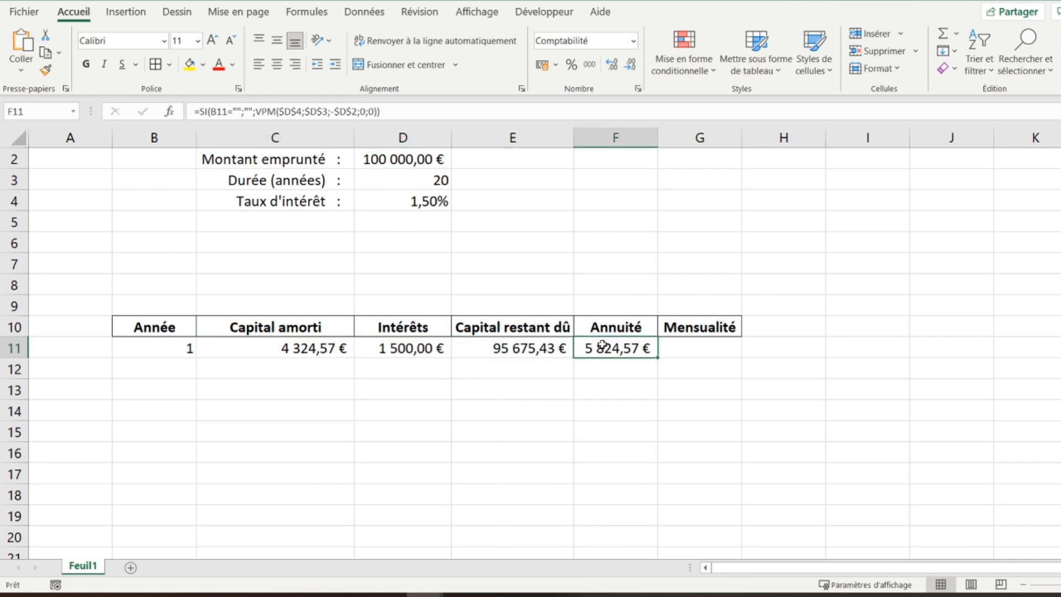
left_click(306, 345)
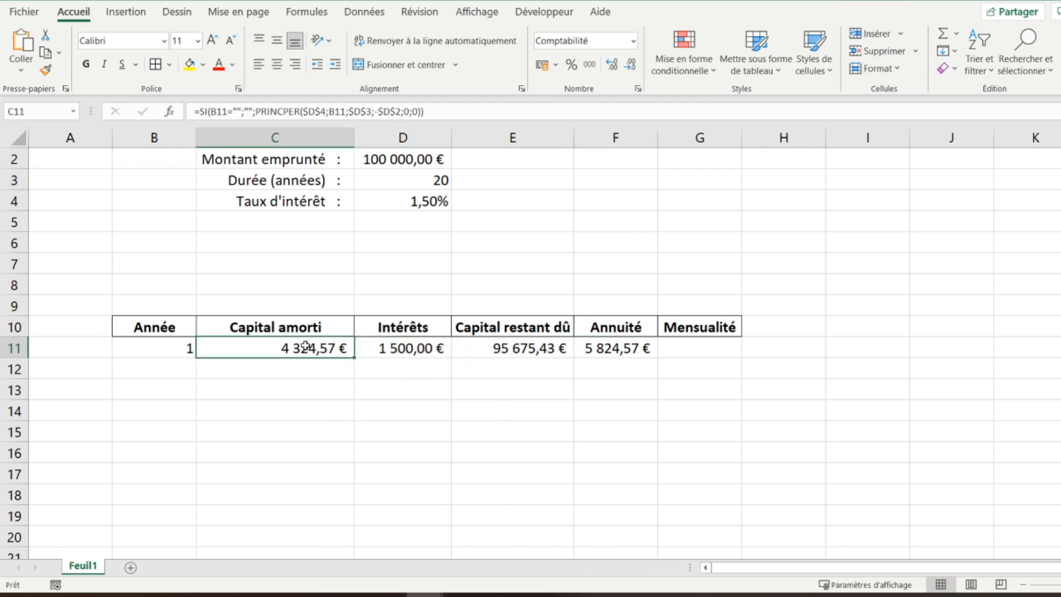
left_click(423, 349)
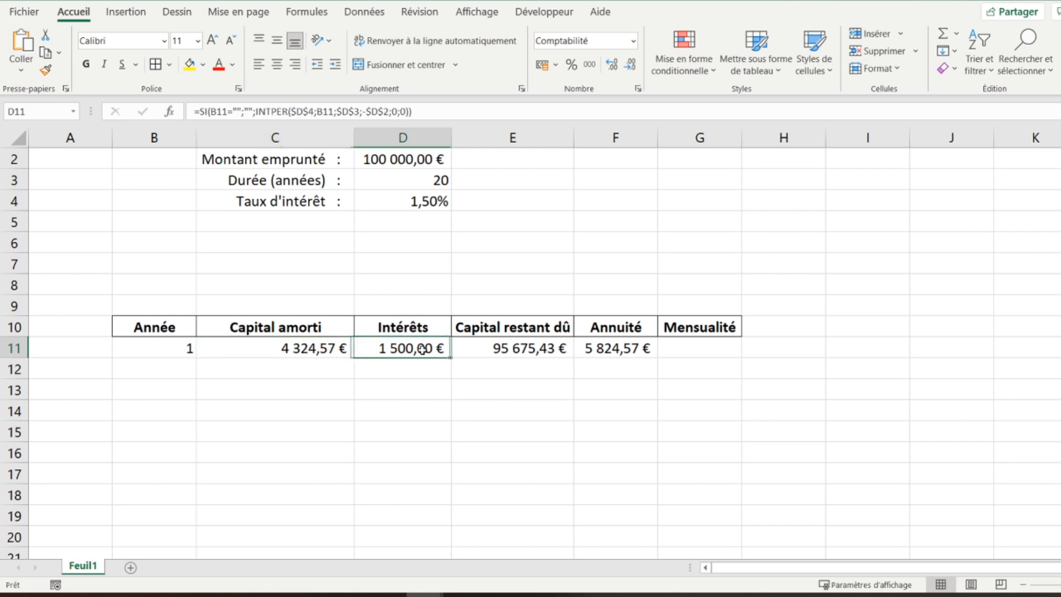
left_click(316, 349)
key("shift+Right")
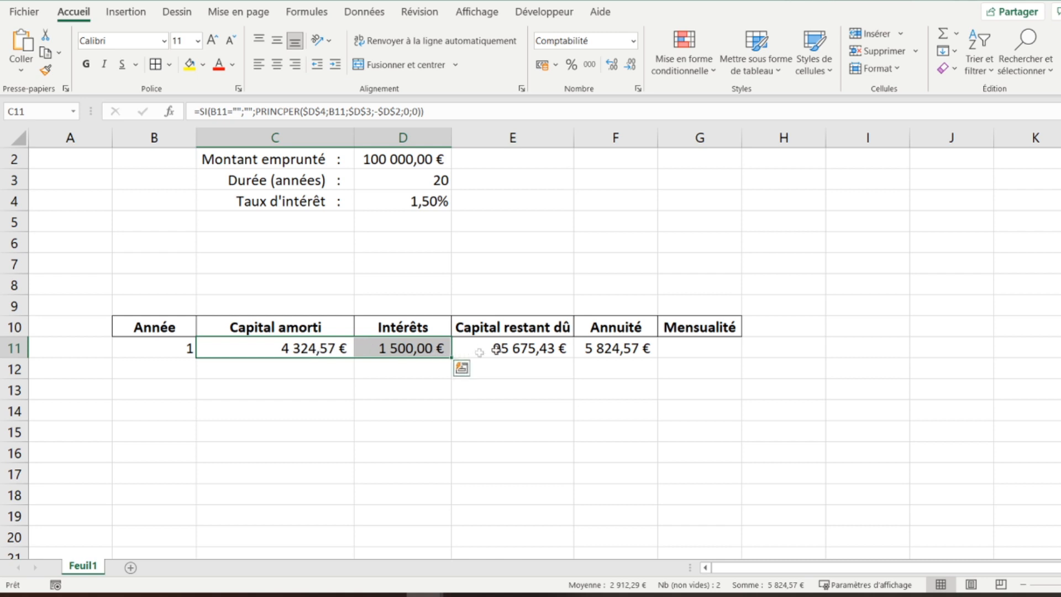
left_click(586, 347)
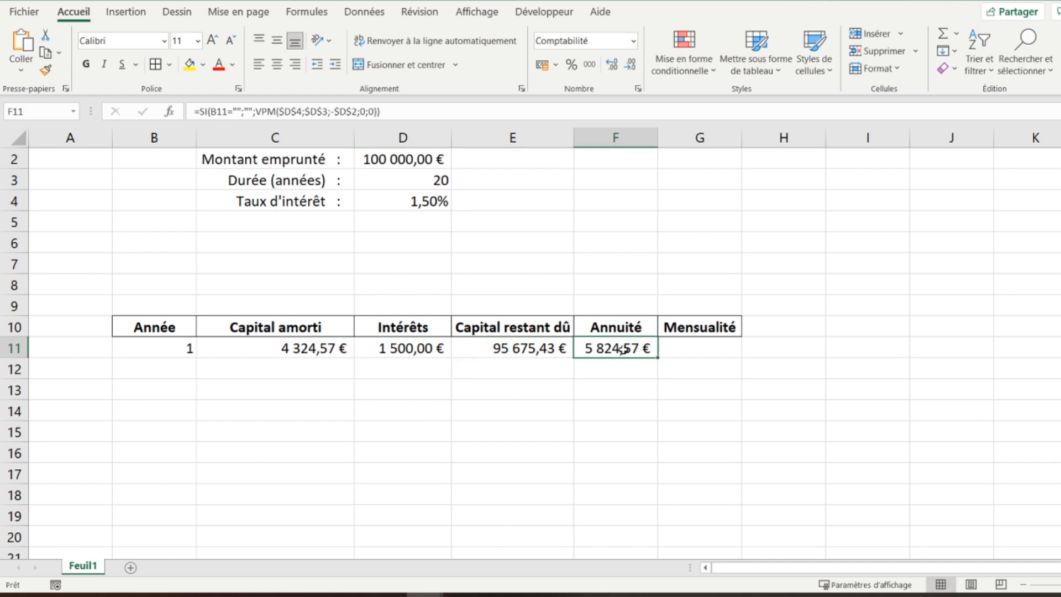
Step: Calculate the monthly payment in G11 by dividing the annuity by 12: =F11/12
left_click(689, 348)
type("=")
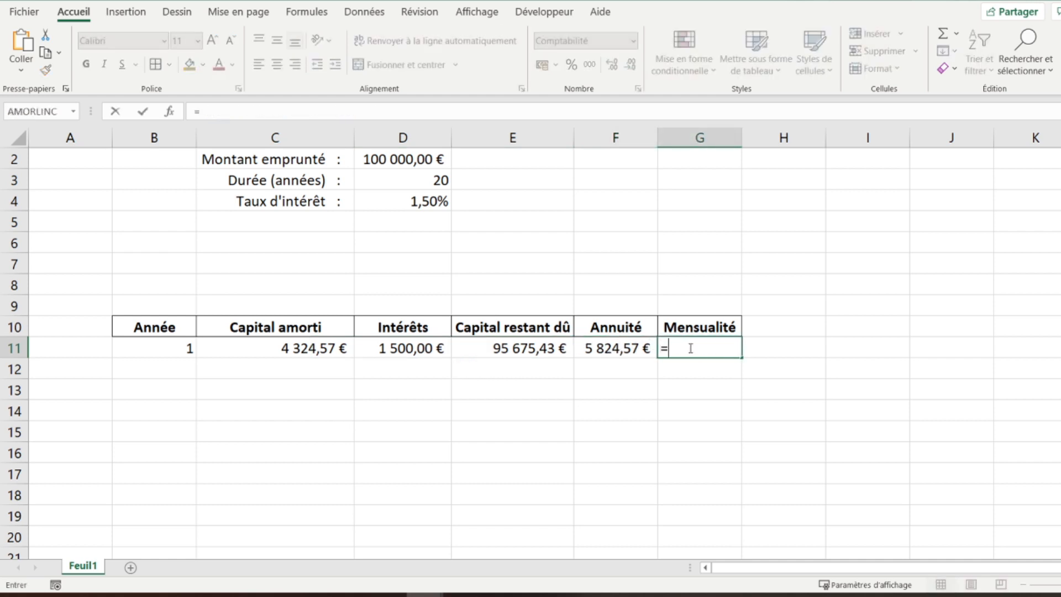
key("Left")
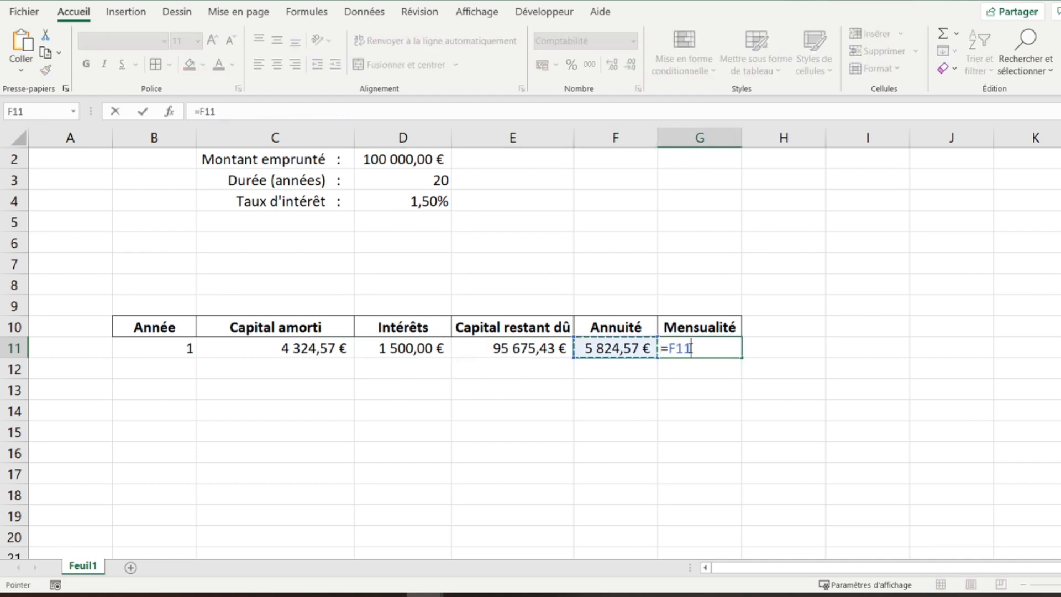
type("/12")
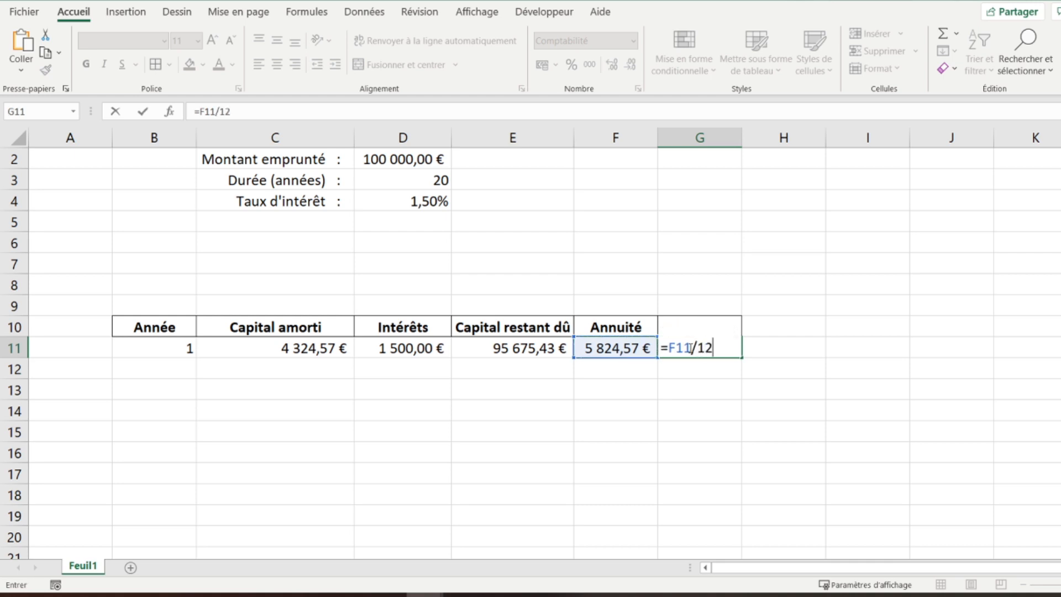
key("Return")
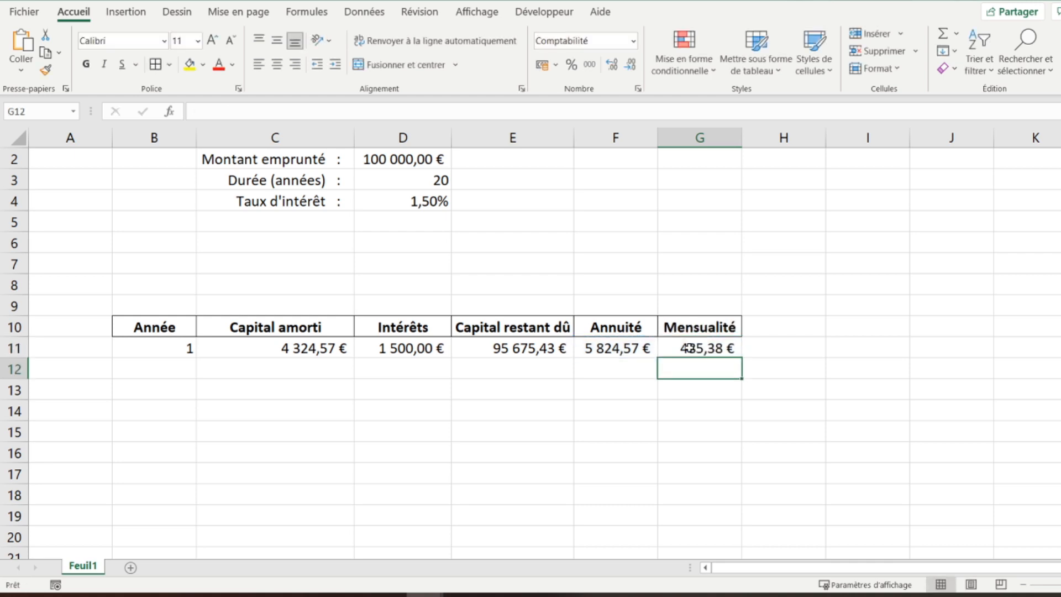
key("Left")
key("Left")
key("Left")
key("Left")
key("Left")
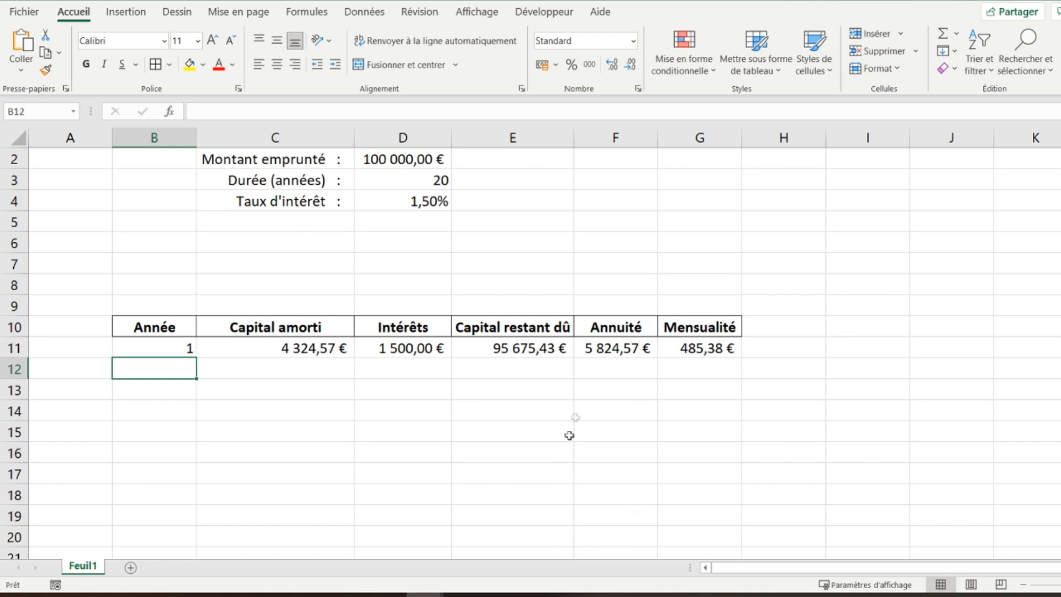
left_click(701, 350)
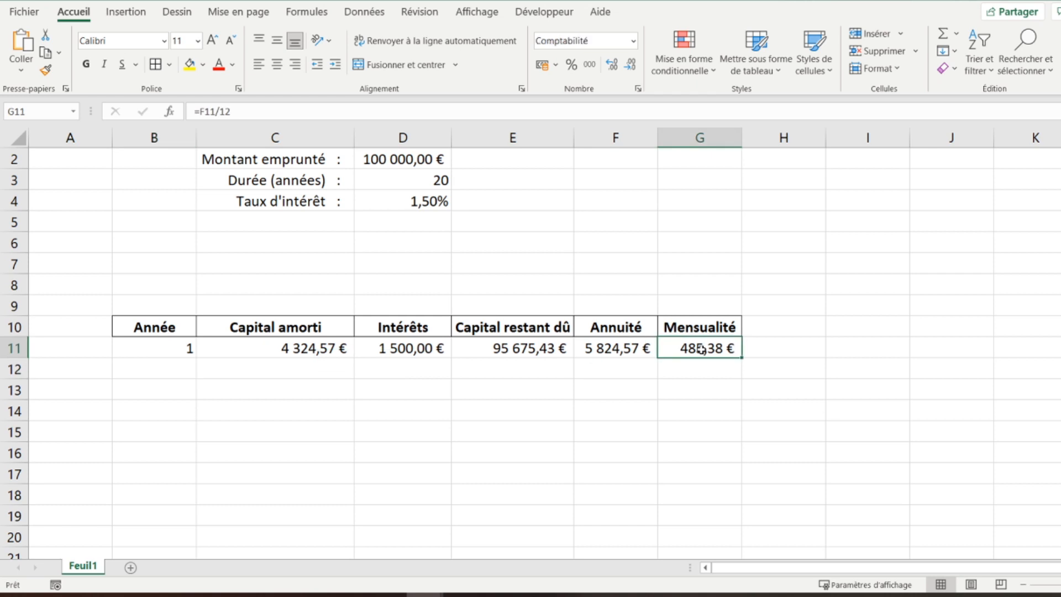
Step: Wrap the monthly payment formula in G11 in an SI test: =SI(B11="";"";F11/12)
left_click(204, 112)
type("si(")
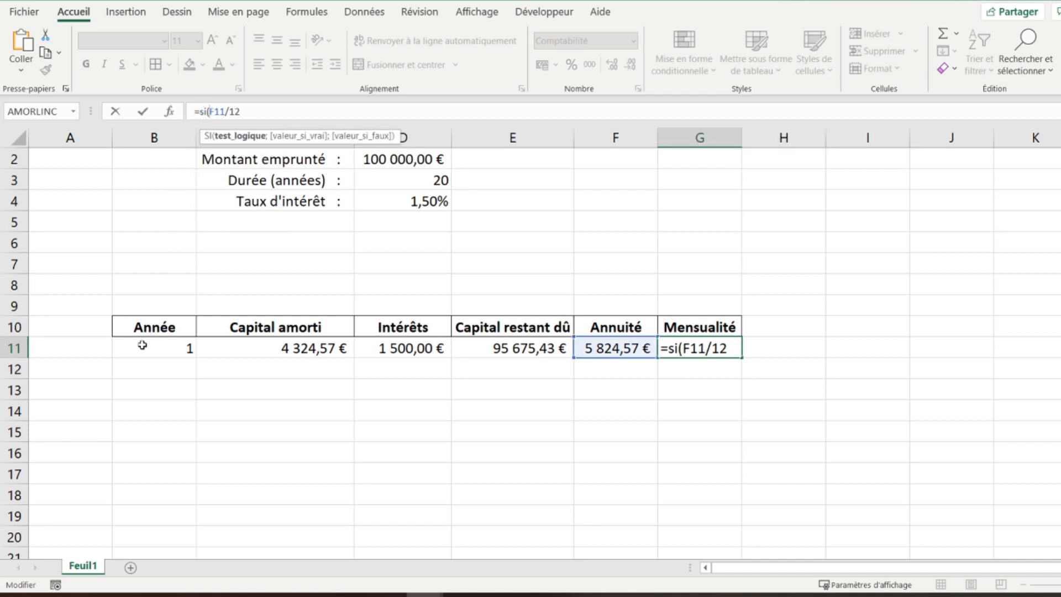
left_click(142, 345)
type("=\"\";\"\";")
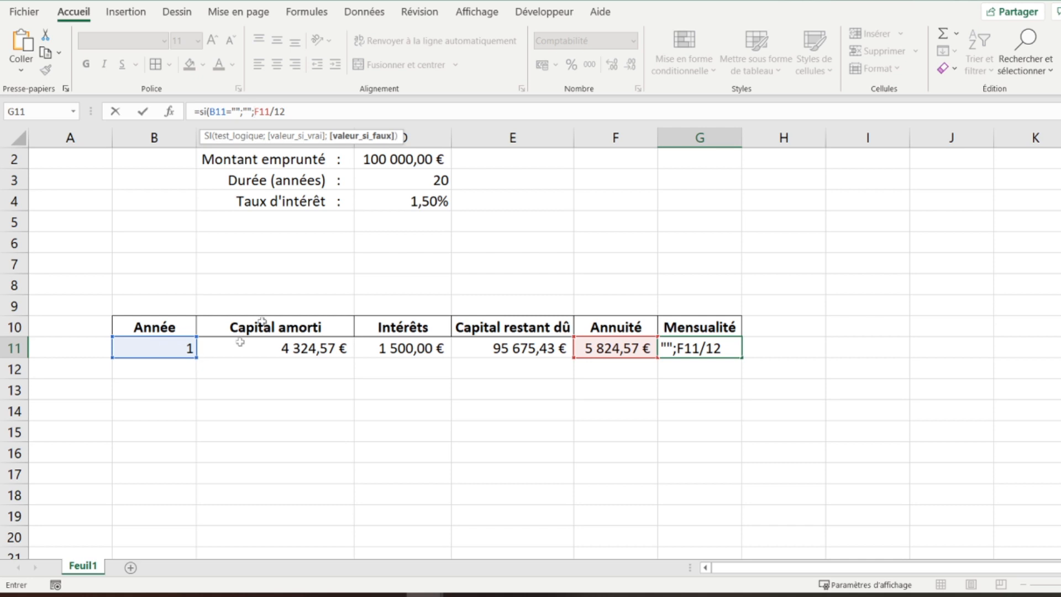
left_click(330, 107)
key("Return")
Step: Start an SI formula in B12 whose test compares the previous year with the fixed loan duration: B11<$D$3
key("Left")
key("Left")
key("Left")
key("Left")
key("Left")
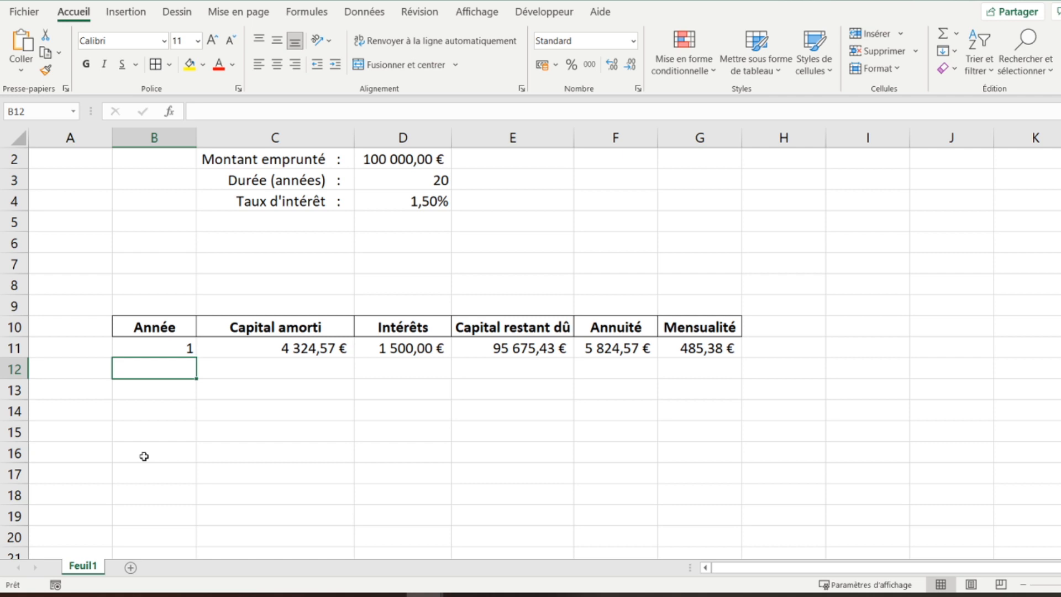
type("=si")
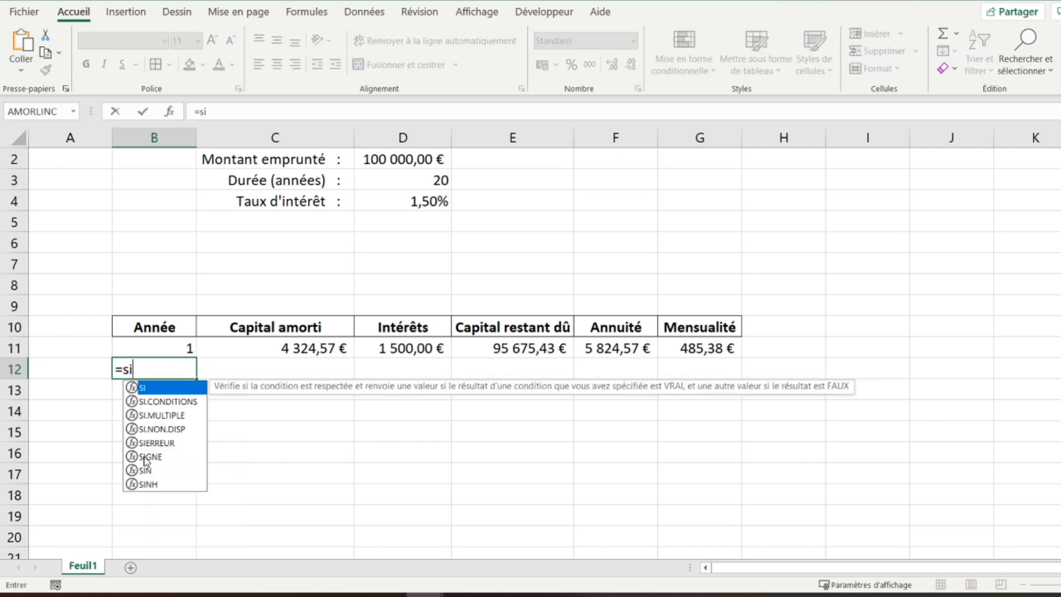
type("(")
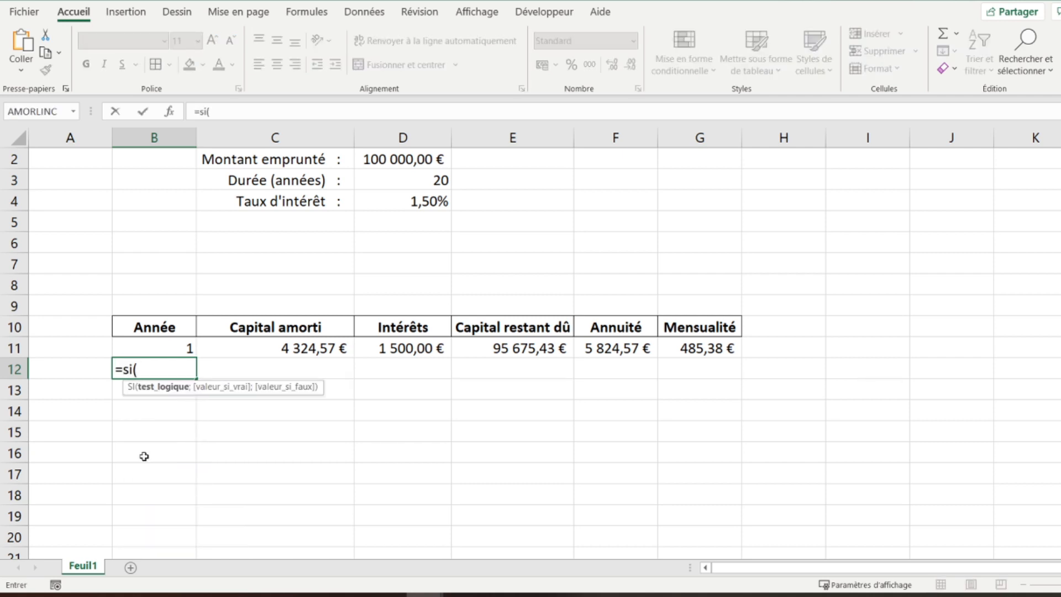
left_click(151, 345)
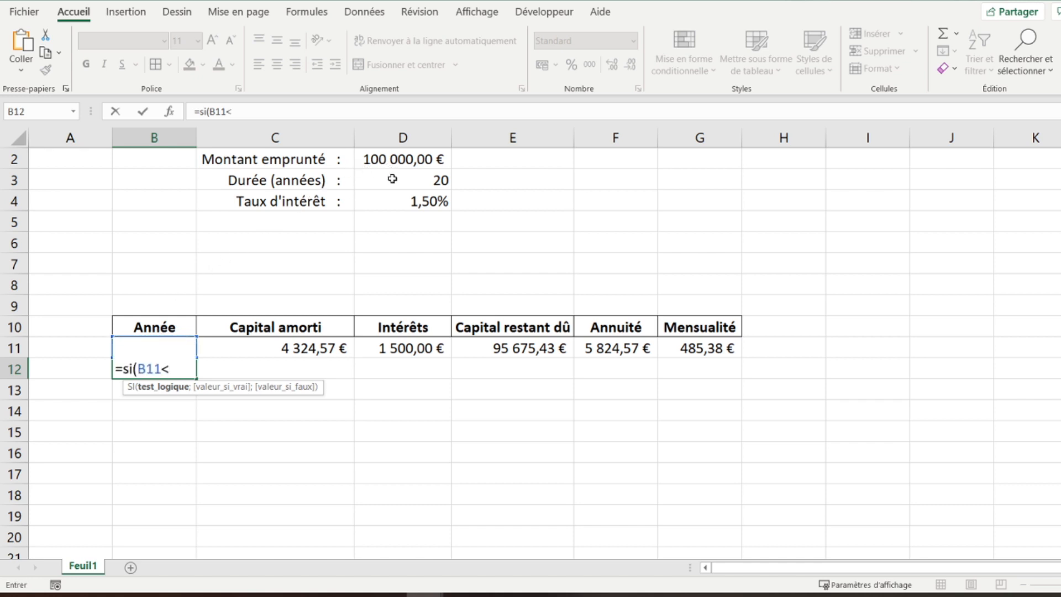
left_click(392, 179)
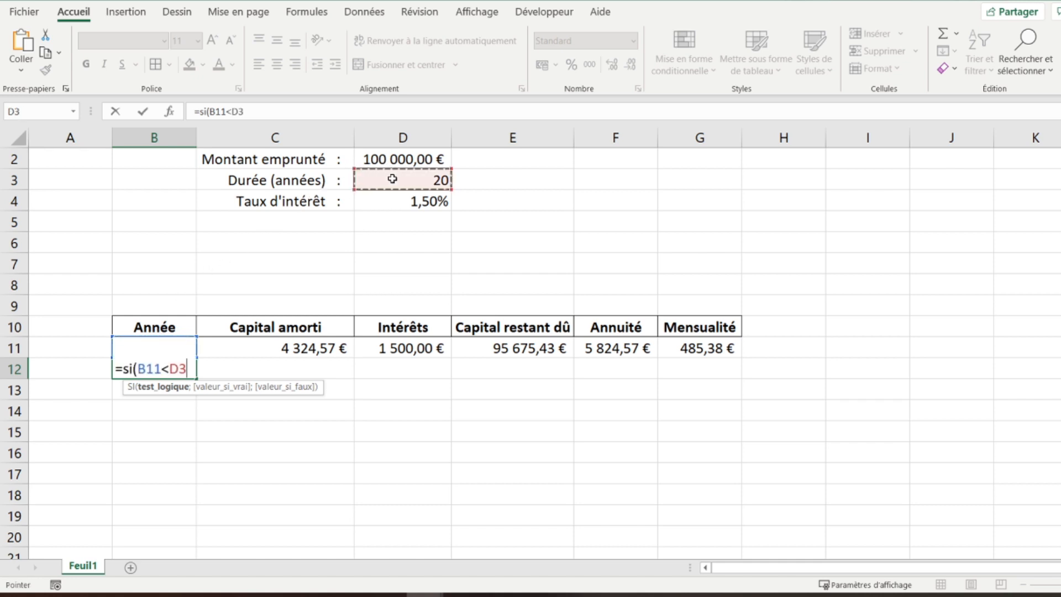
left_click(238, 112)
key("F4")
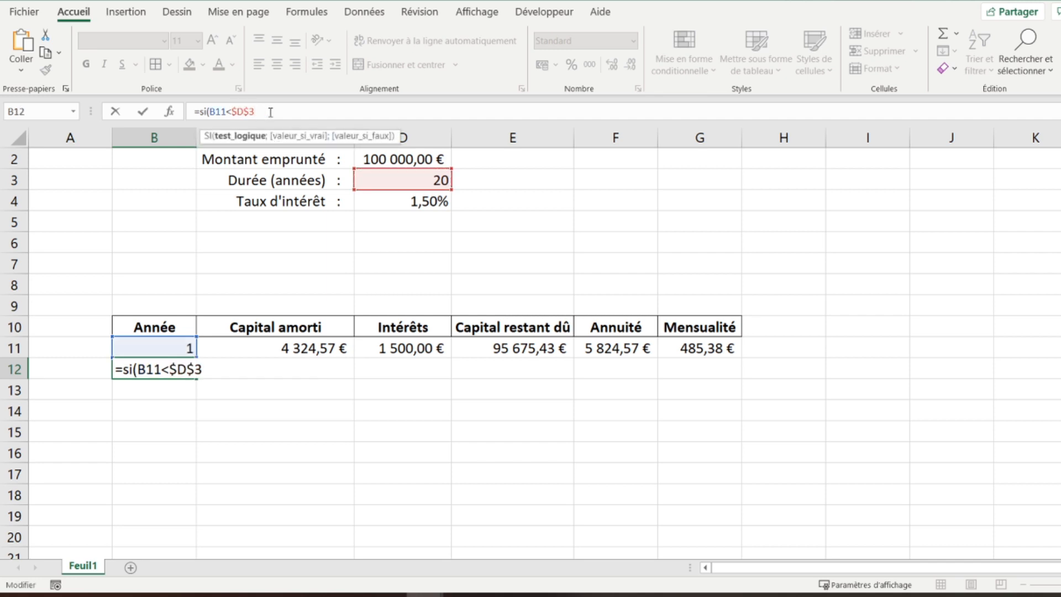
type(";")
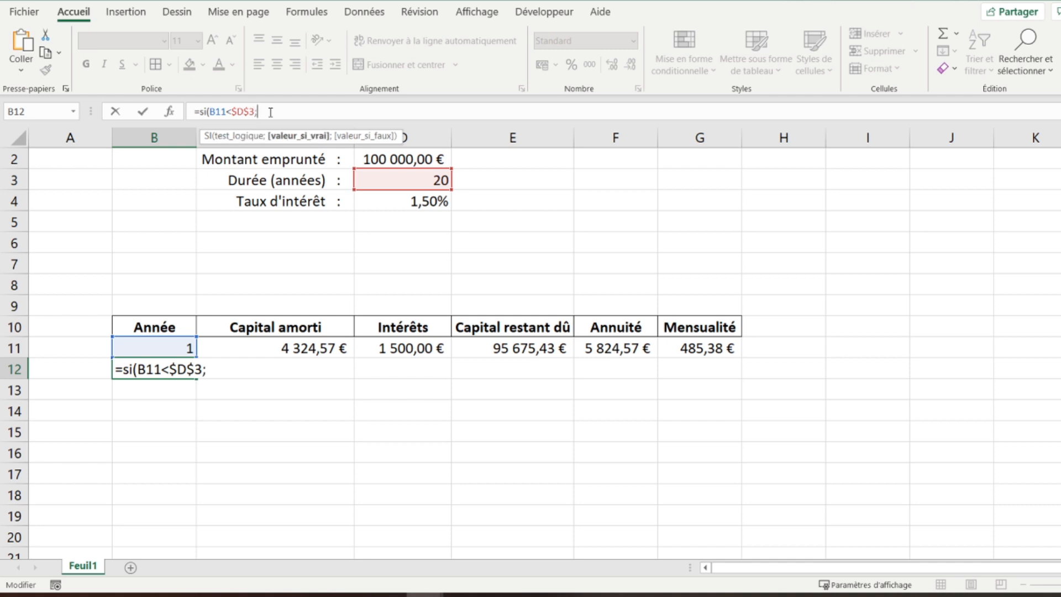
Step: Complete the SI formula in B12 with B11+1 if true and "" if false
left_click(144, 346)
type("+")
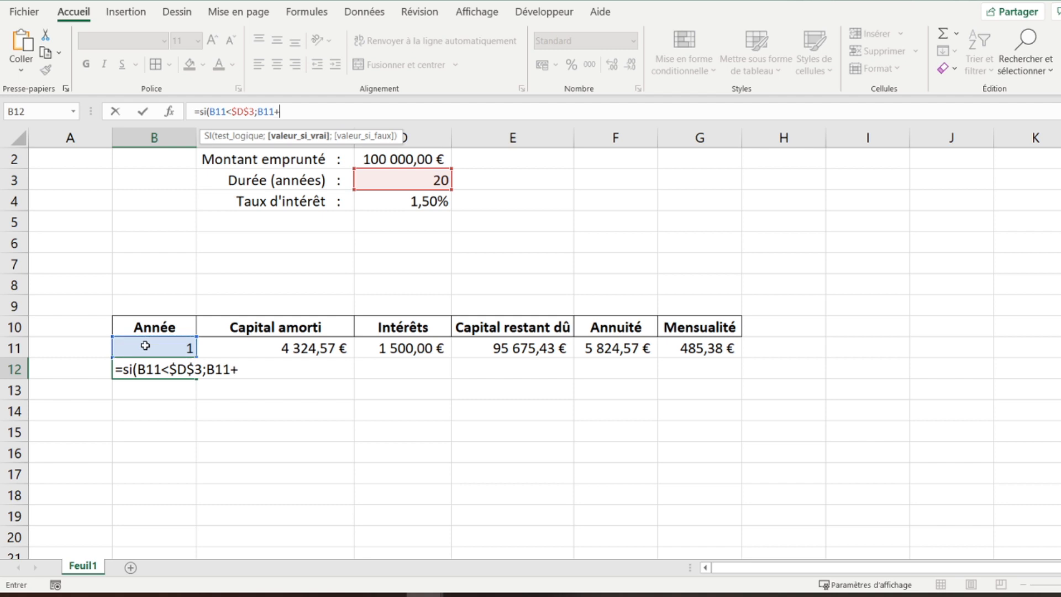
type("1;")
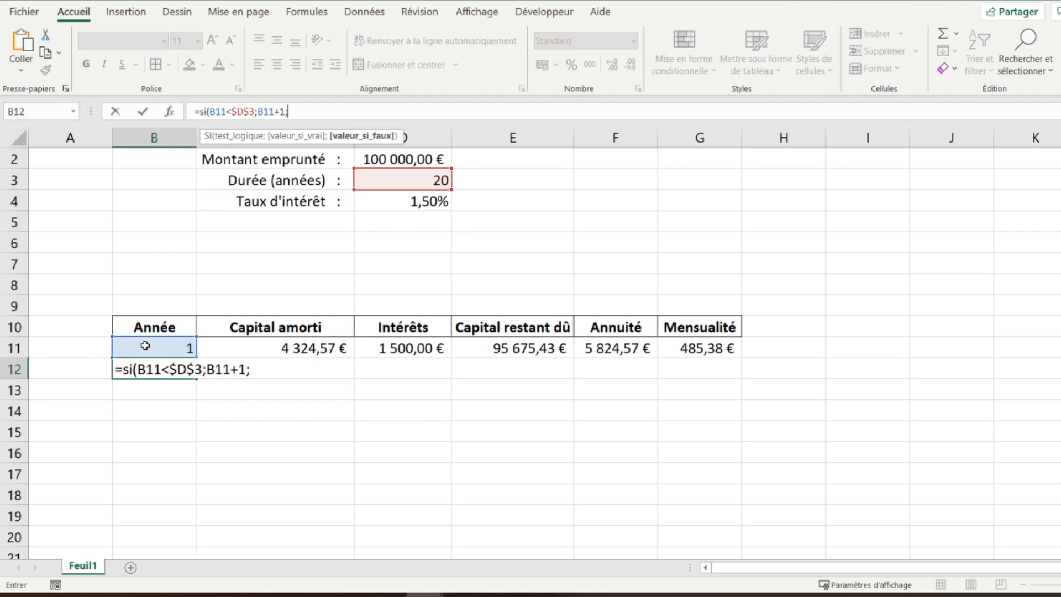
type("\"\")")
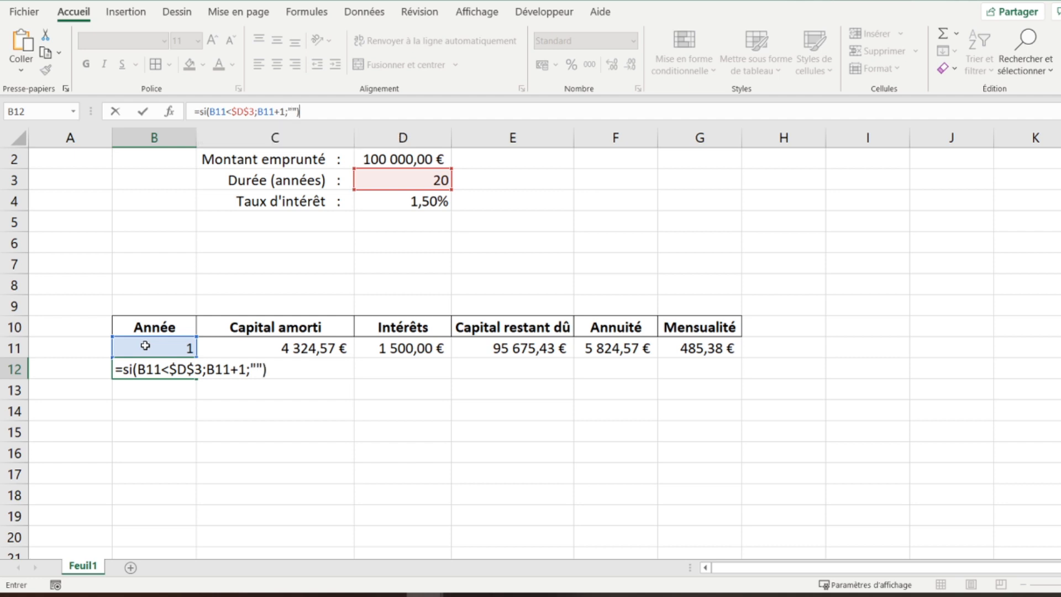
key("Return")
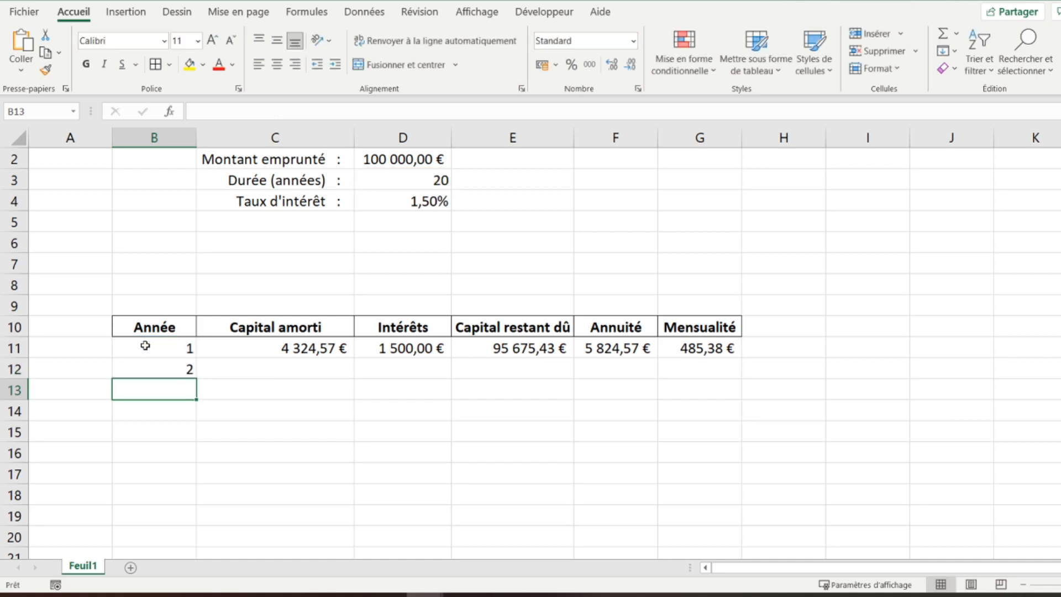
Step: Fill the year formula from B12 down column B to row 46 and check the numbering down to B30
left_click(158, 374)
scroll(156, 372, "down", 3)
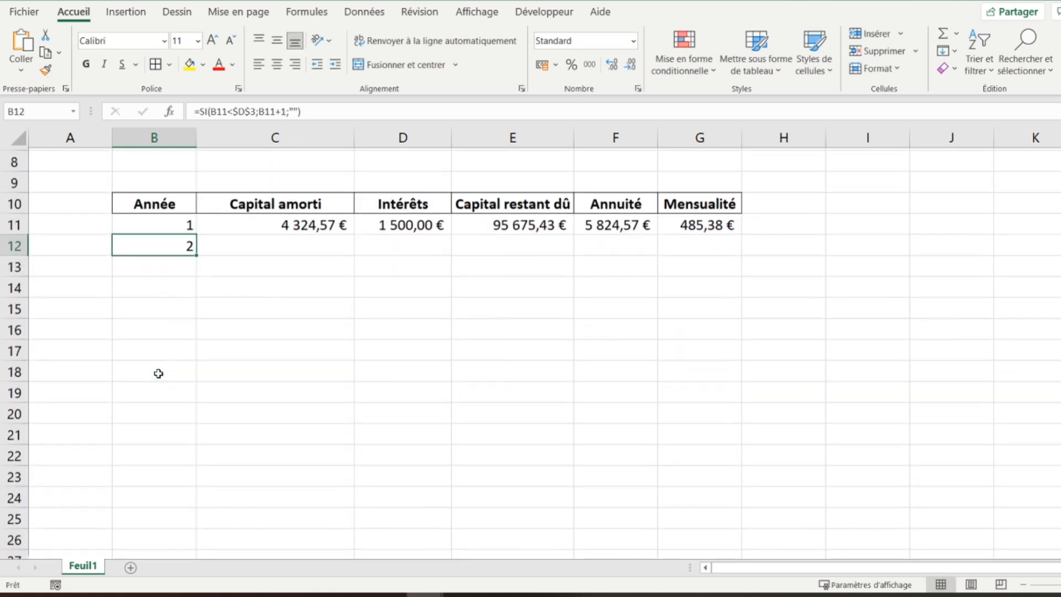
left_click_drag(197, 232, 158, 559)
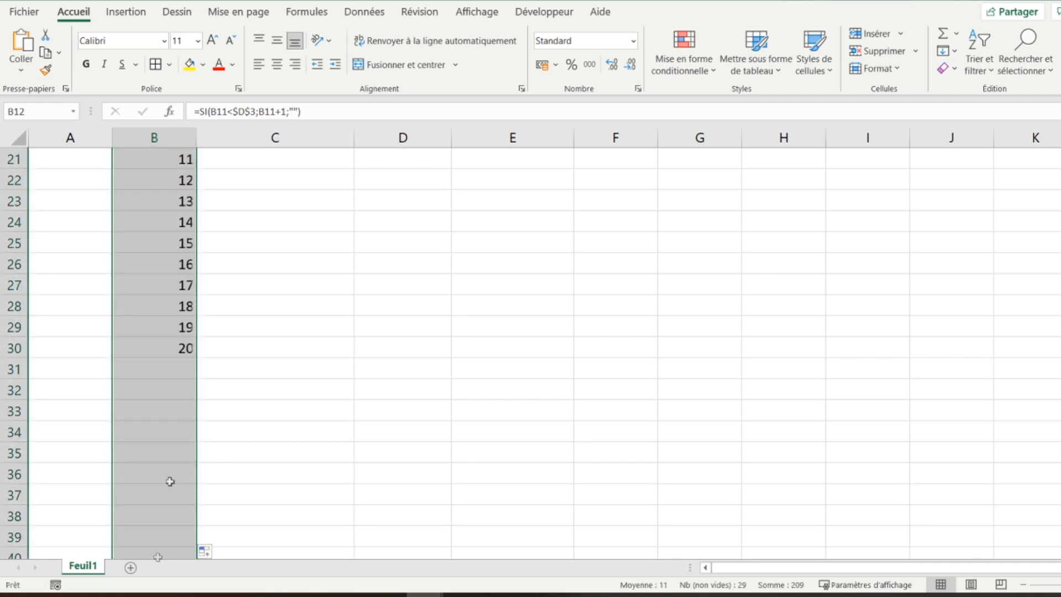
scroll(184, 328, "down", 2)
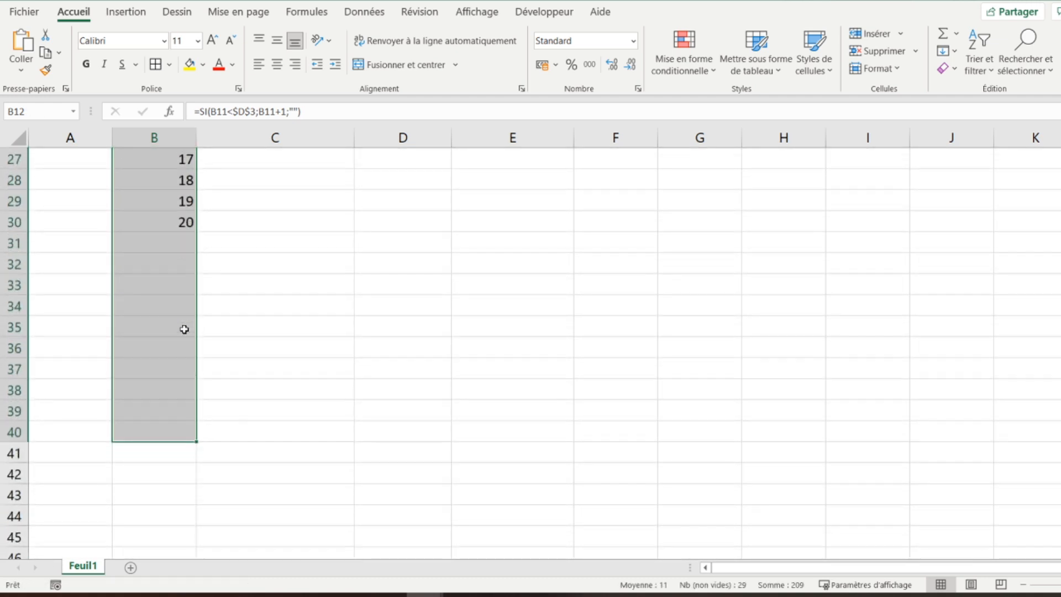
left_click_drag(197, 441, 176, 557)
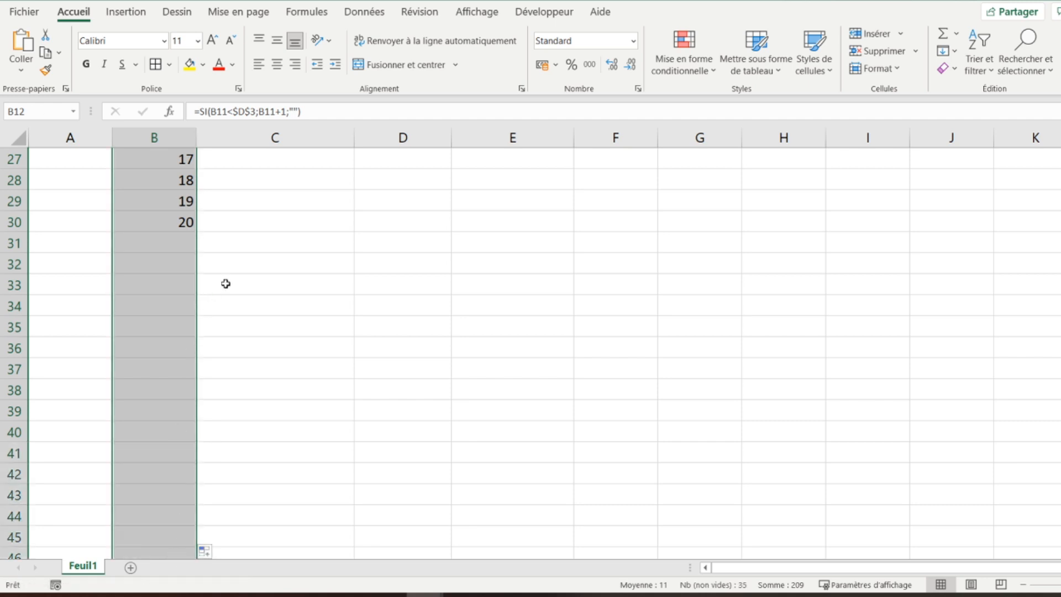
scroll(226, 284, "up", 1)
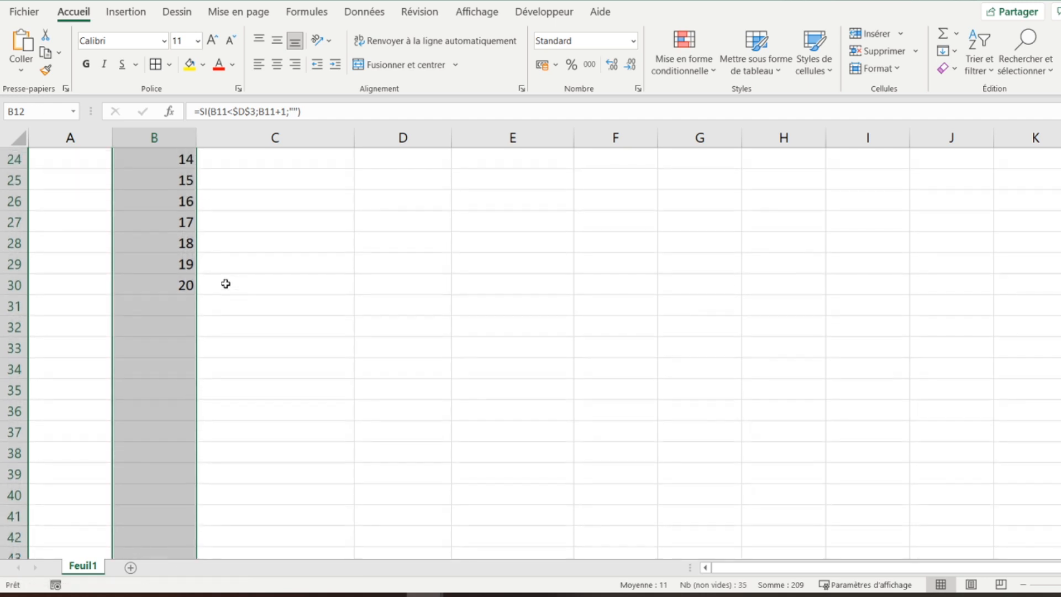
scroll(226, 283, "up", 1)
scroll(225, 284, "up", 6)
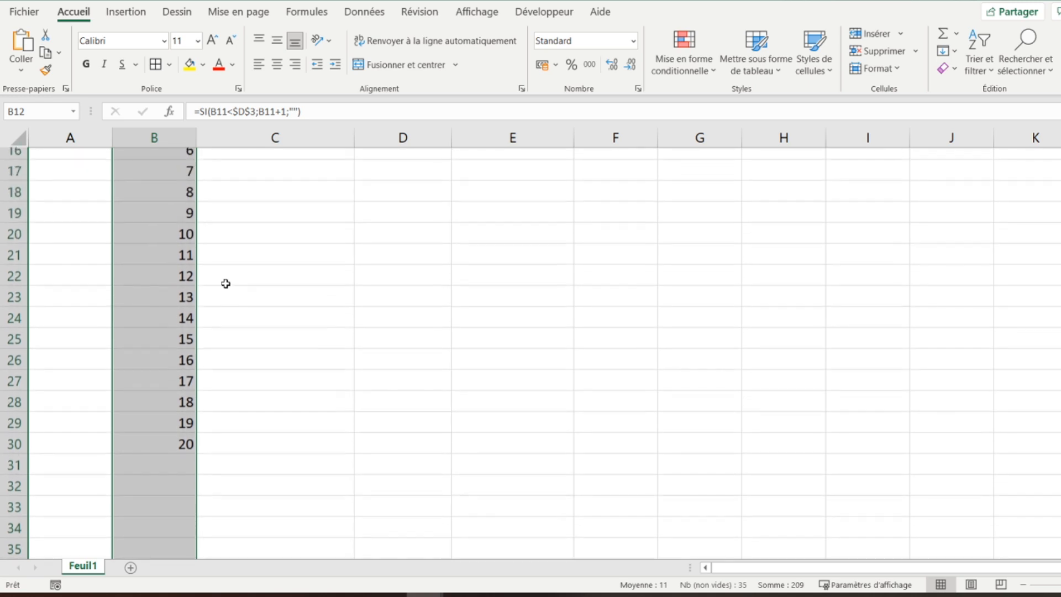
scroll(226, 284, "down", 3)
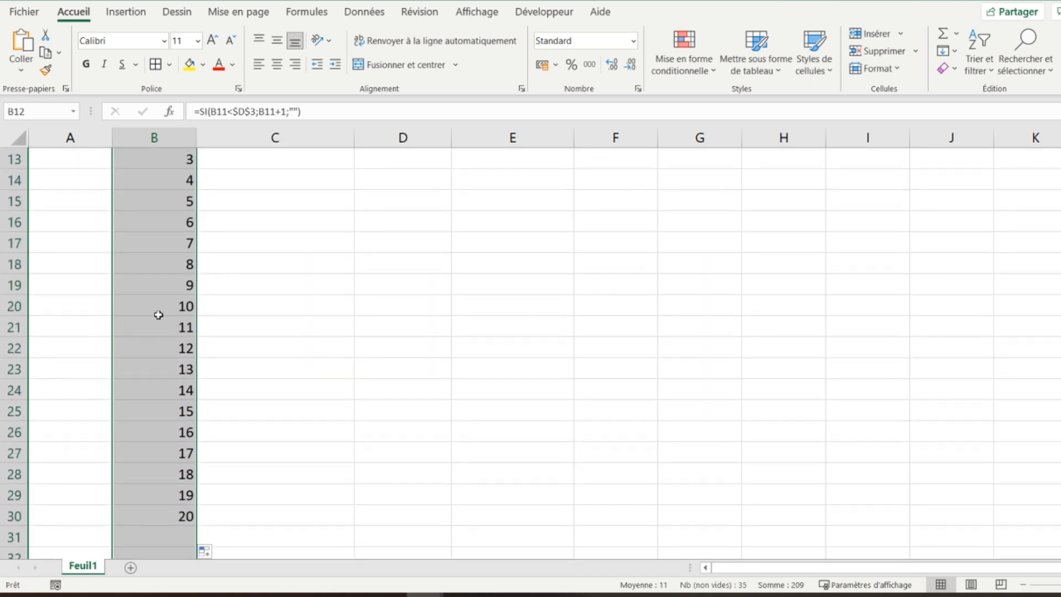
left_click(151, 519)
Step: Set the loan duration in D3 to 15 years and check the year numbering in column B
scroll(339, 287, "up", 4)
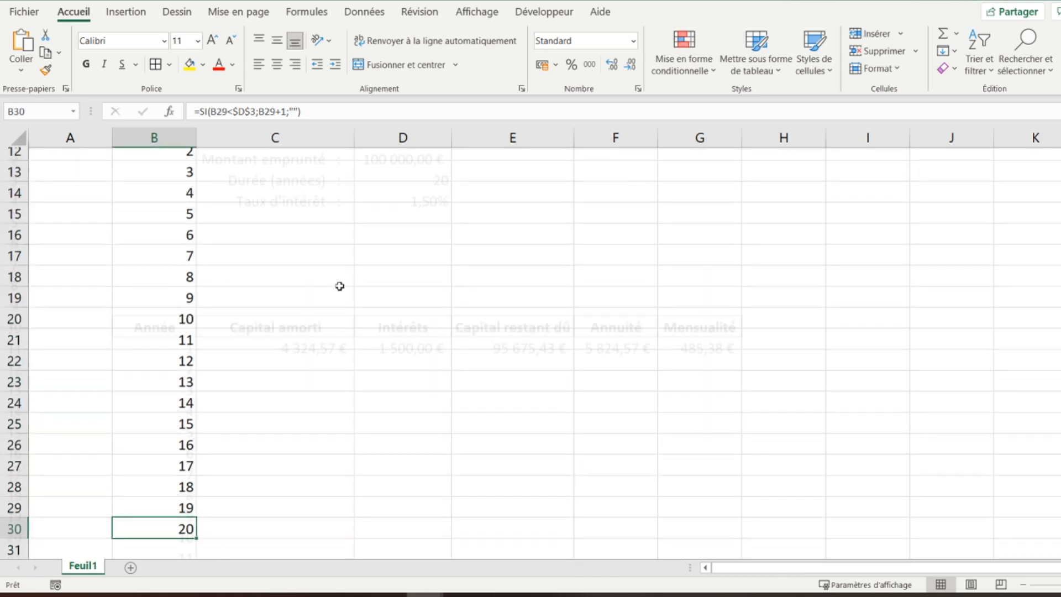
left_click(390, 201)
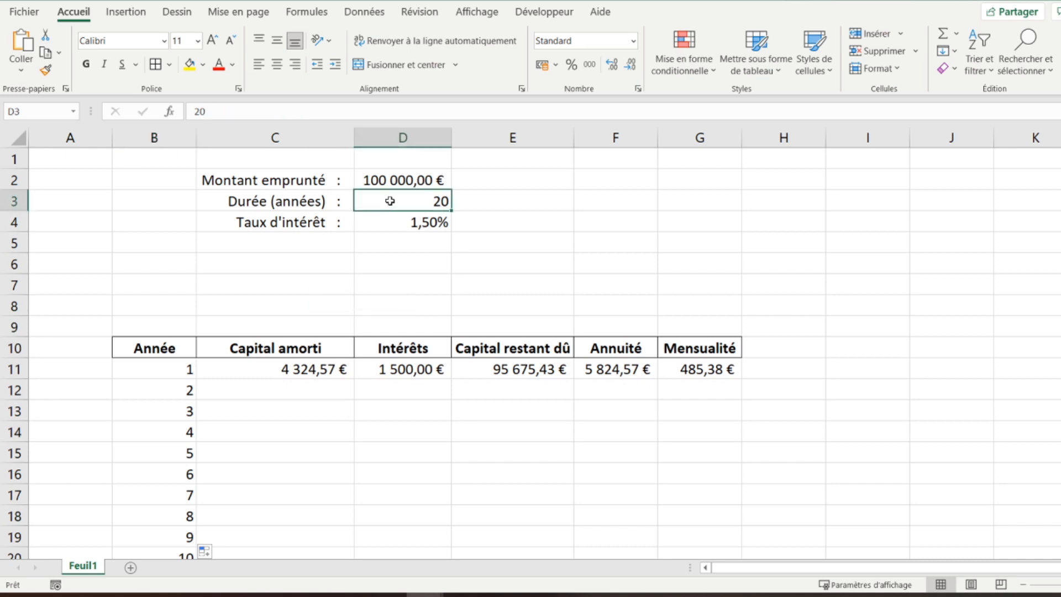
type("15")
key("Return")
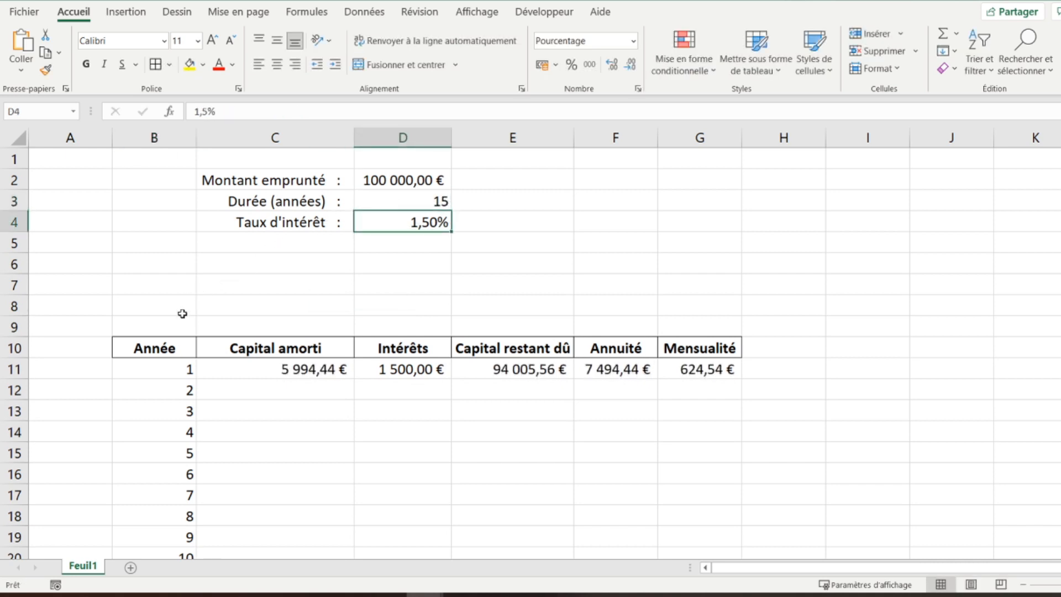
scroll(183, 313, "down", 3)
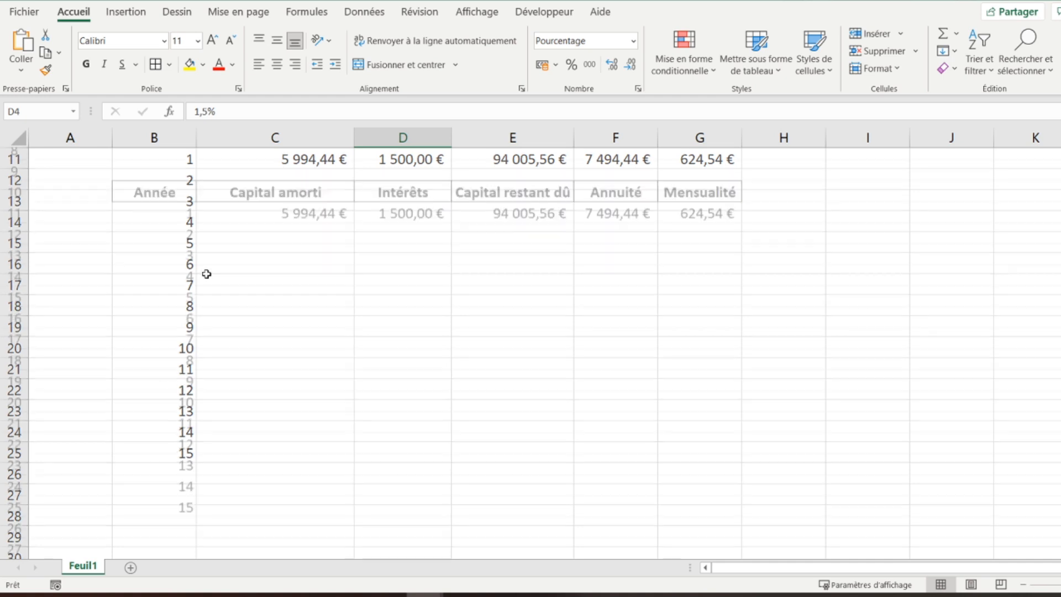
scroll(206, 274, "up", 3)
Step: Set the loan duration in D3 to 10 years and check that column B follows
left_click(384, 204)
type("1")
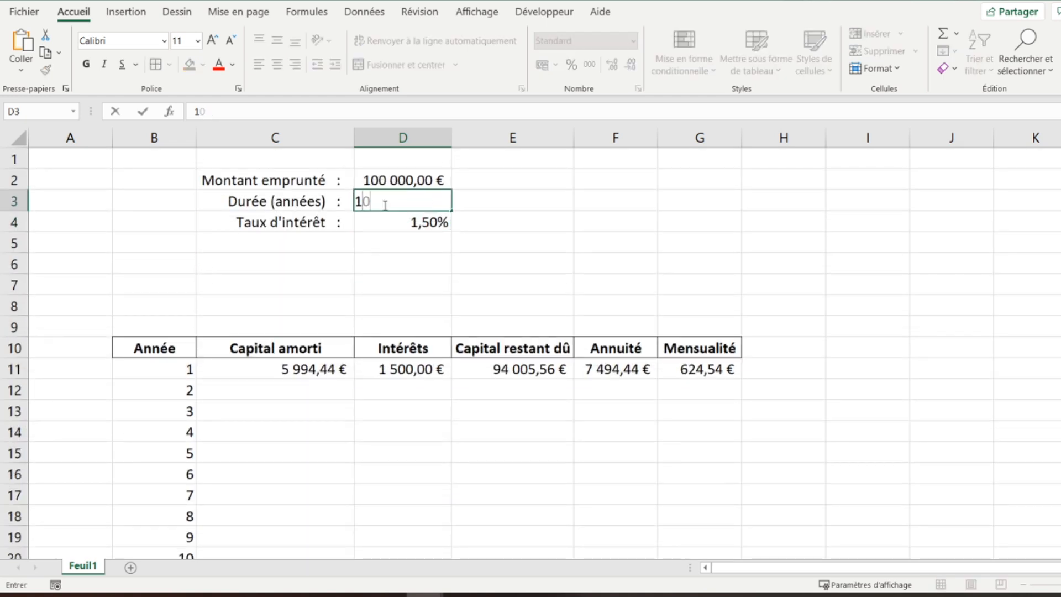
type("0")
key("Return")
scroll(169, 343, "down", 3)
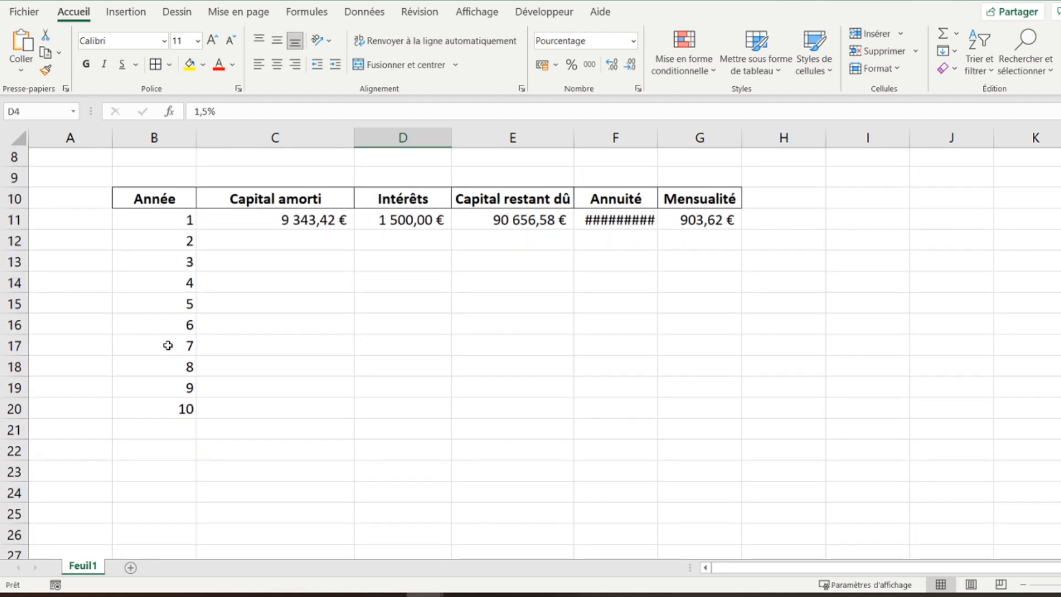
Step: Widen column F to fit the annuity amount and set the loan duration in D3 to 20 years
scroll(168, 345, "up", 3)
left_click_drag(655, 144, 663, 145)
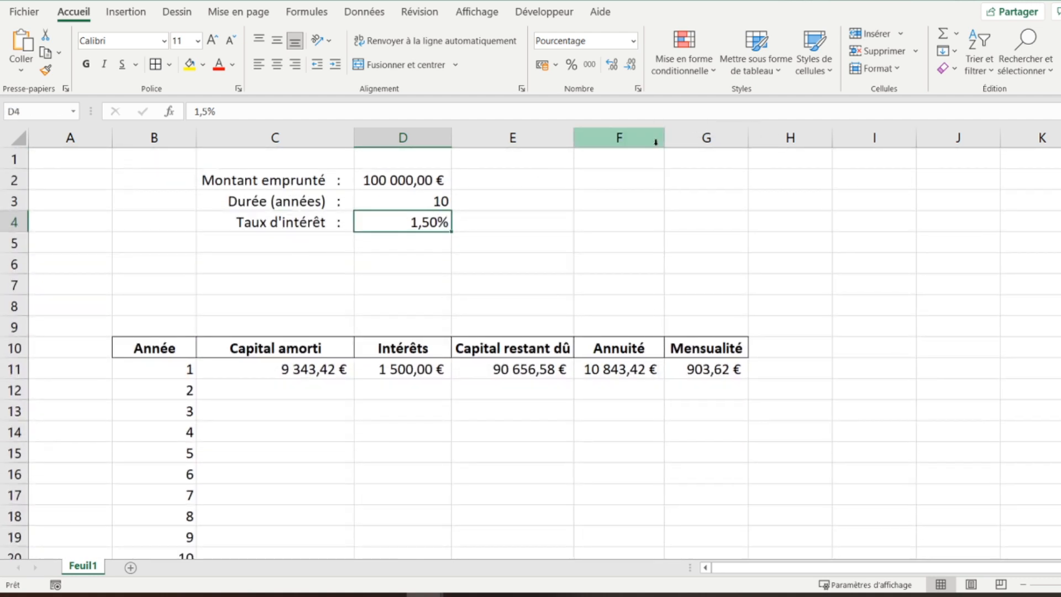
left_click(263, 390)
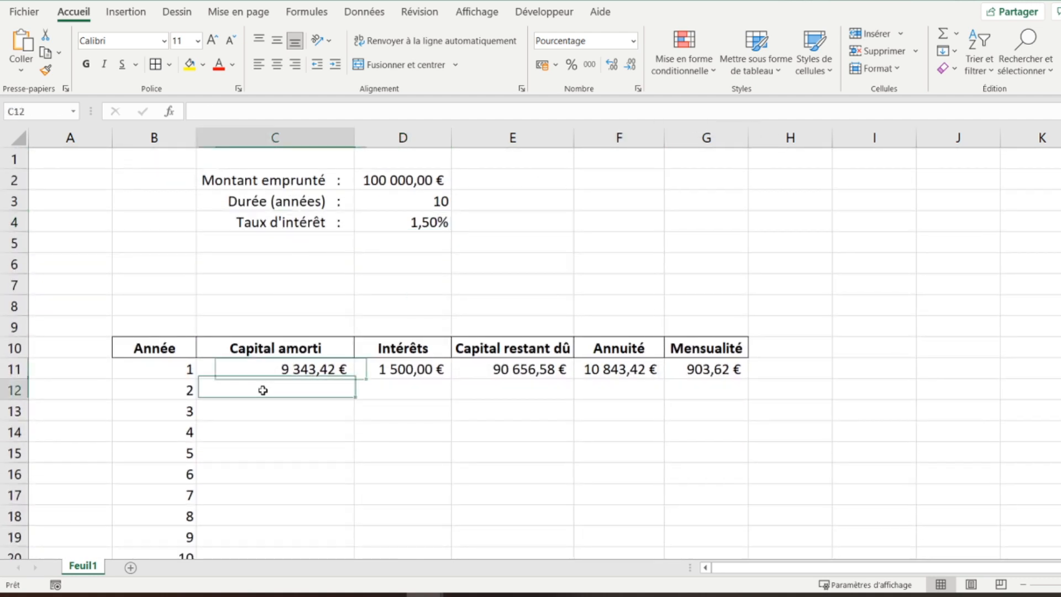
left_click(425, 200)
type("20")
key("Return")
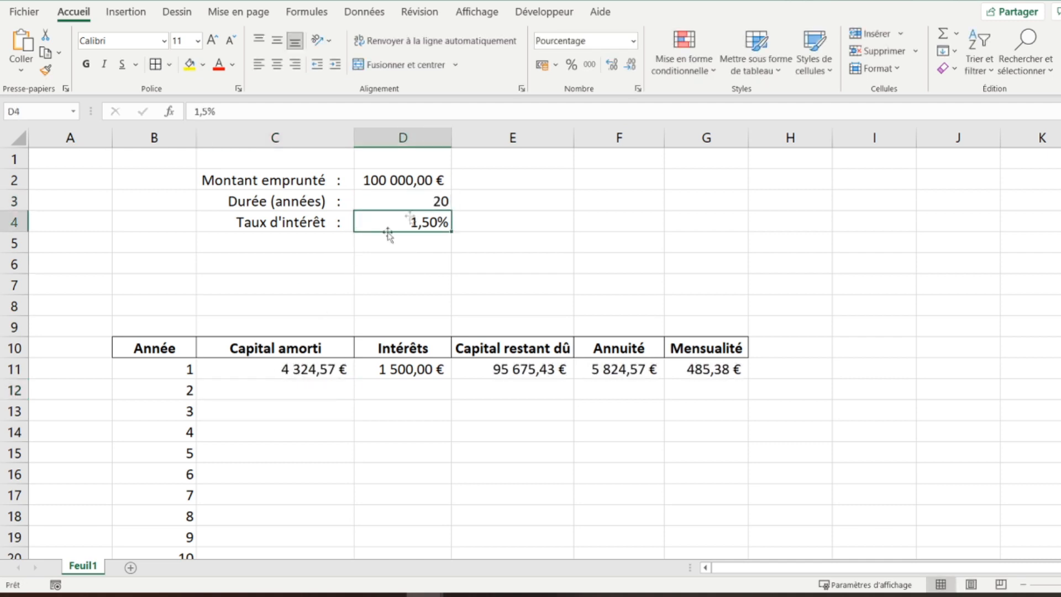
Step: Fill the amortized capital and interest formulas from C11:D11 down to row 47
left_click(284, 366)
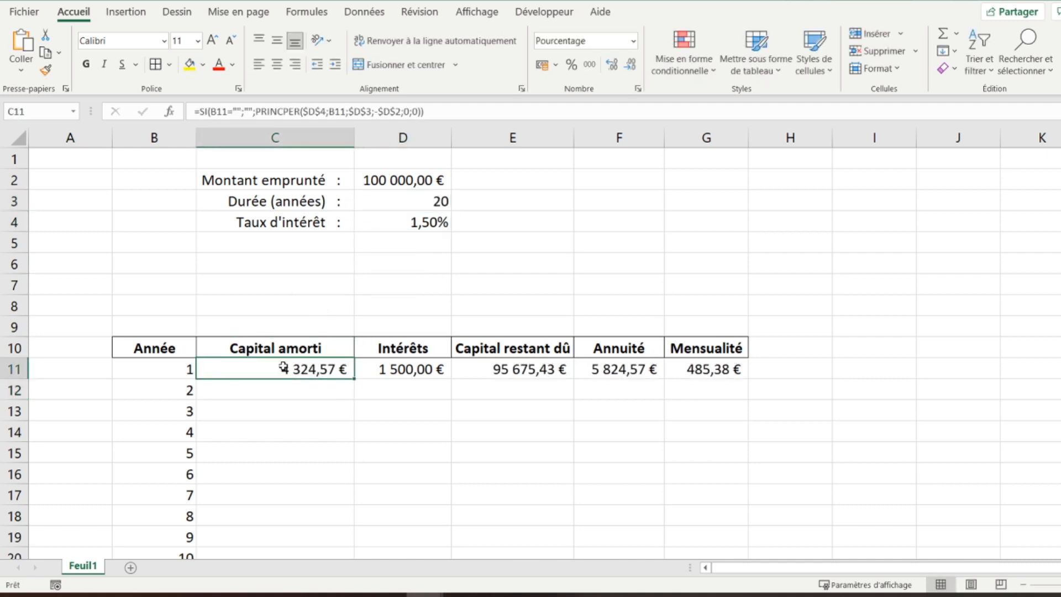
left_click(367, 368)
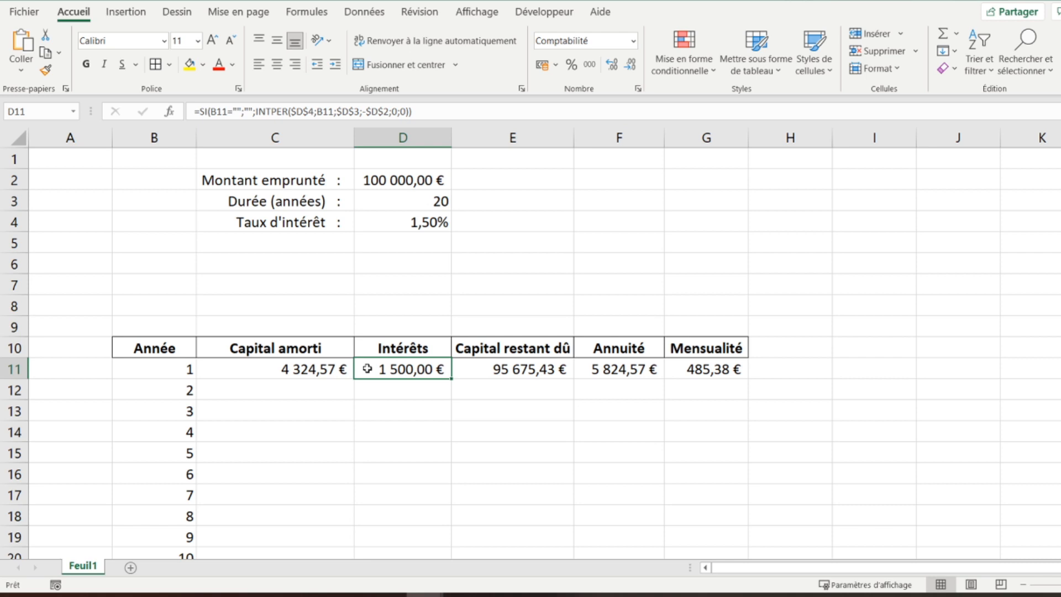
left_click(303, 367)
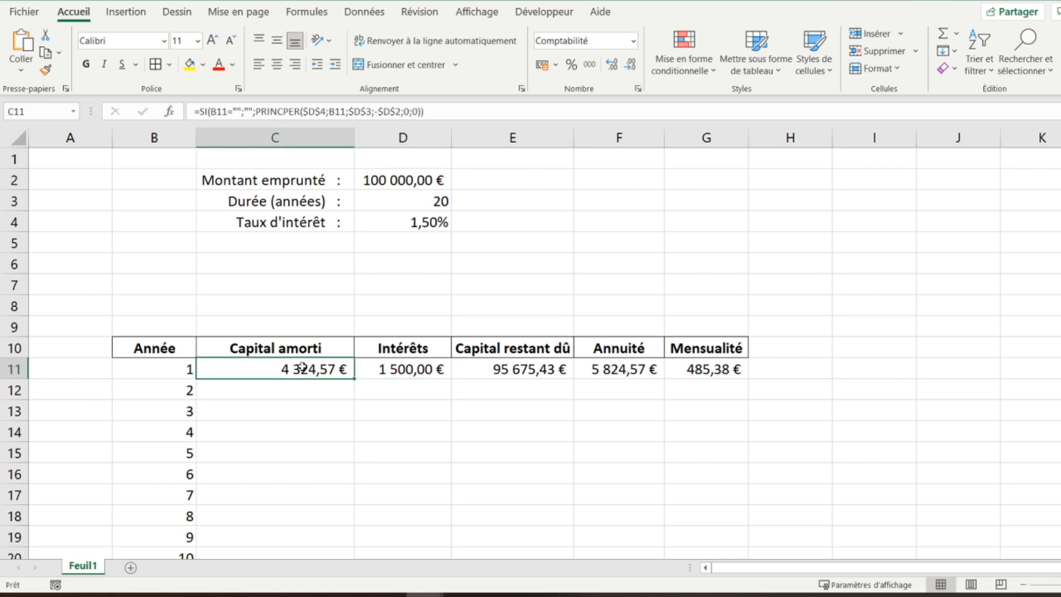
key("shift+Right")
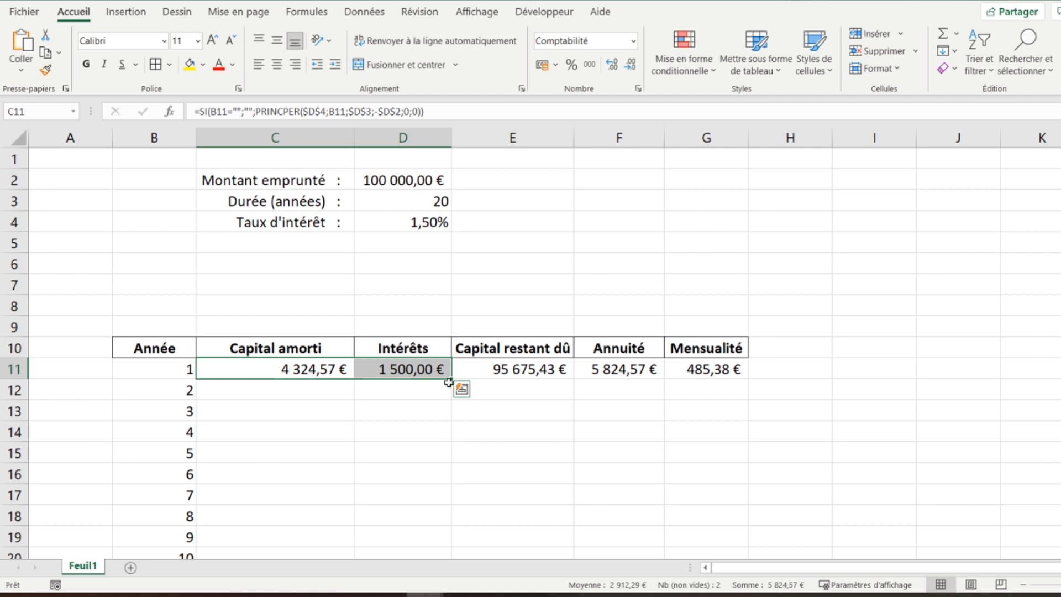
left_click_drag(451, 378, 436, 543)
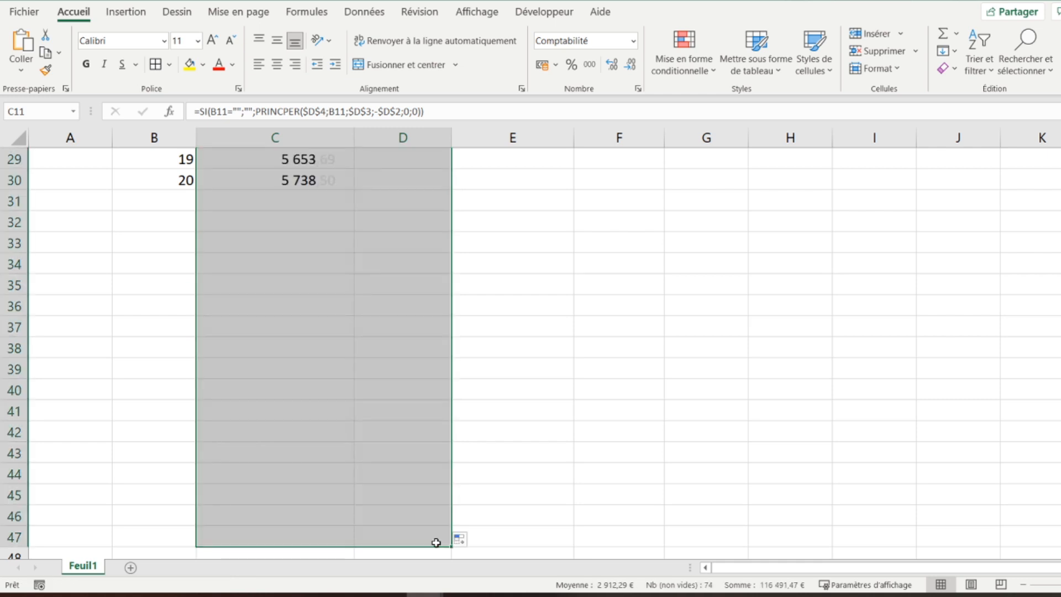
scroll(451, 293, "up", 7)
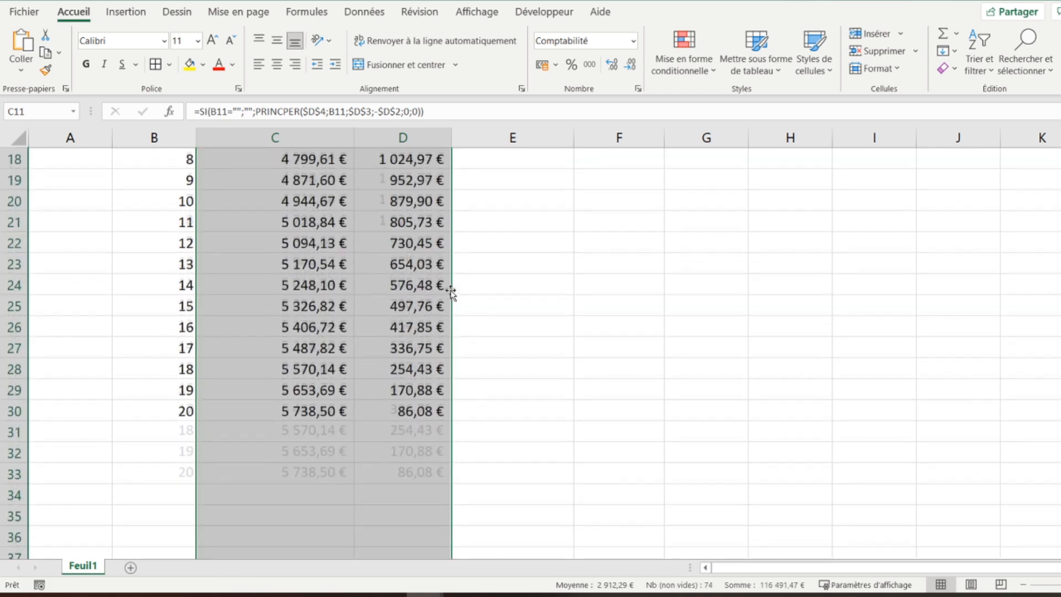
Step: Enter the second-year remaining capital formula =SI(B12="";"";E11-C12) in E12
left_click(500, 245)
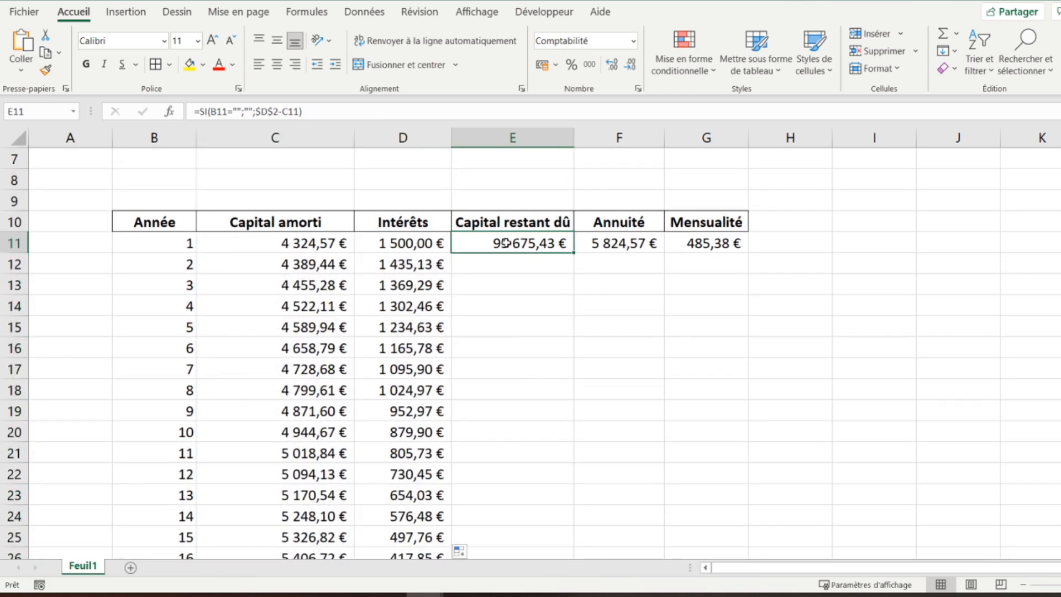
key("Down")
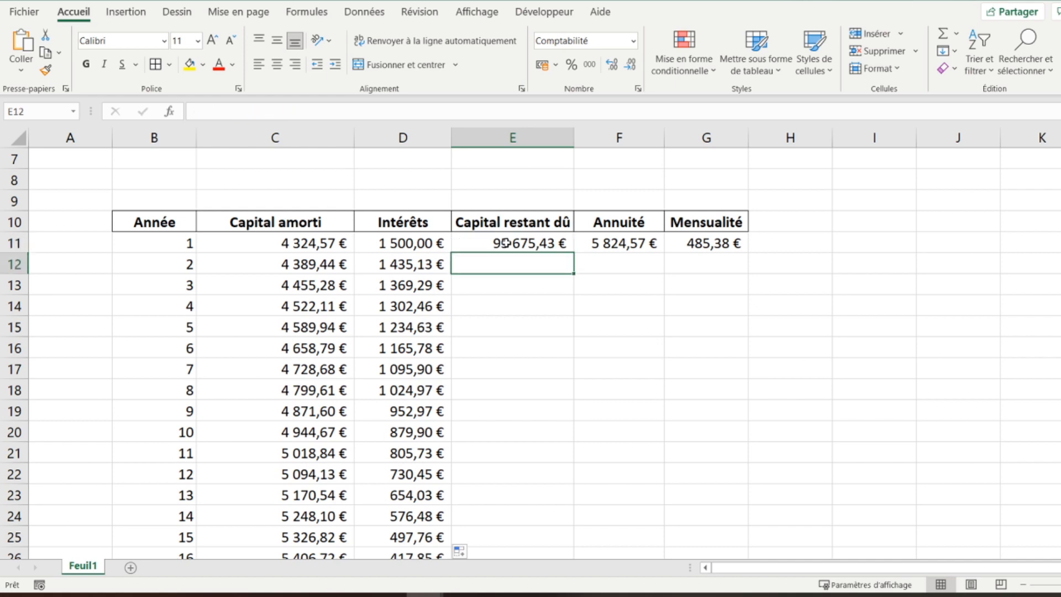
scroll(505, 243, "up", 2)
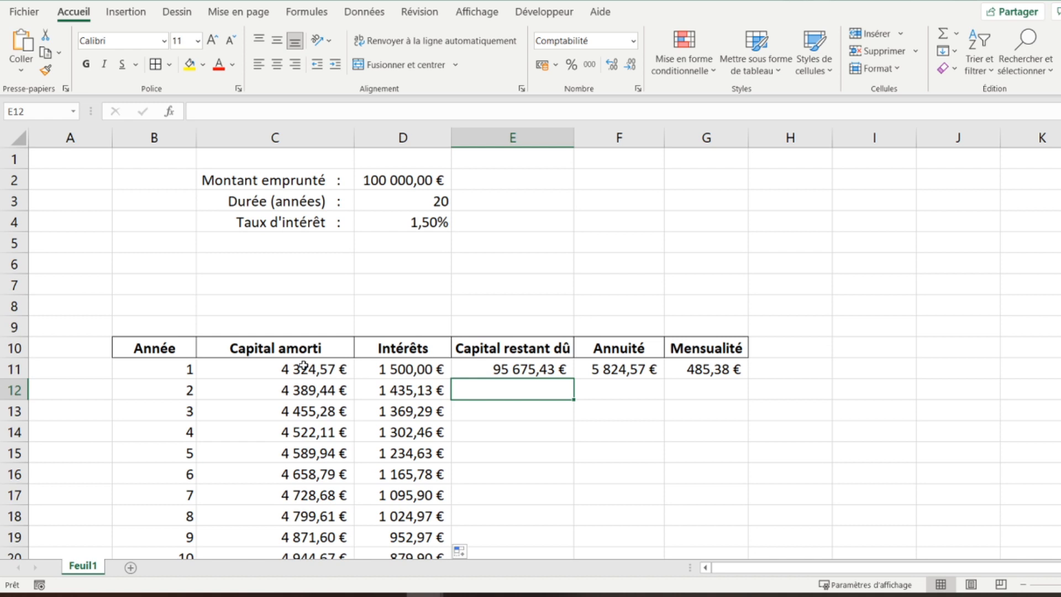
type("=si(")
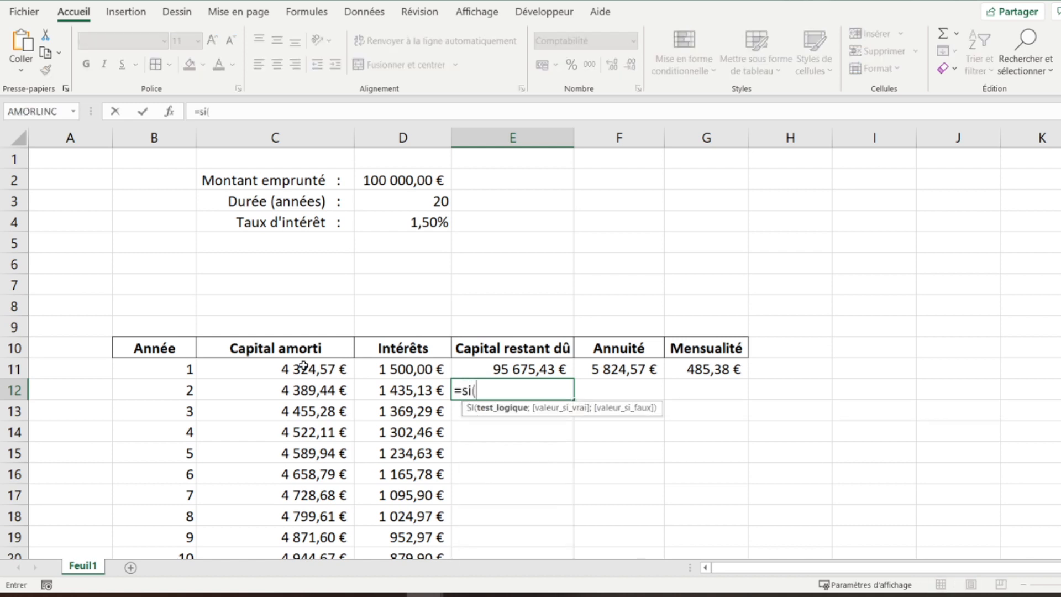
left_click(164, 392)
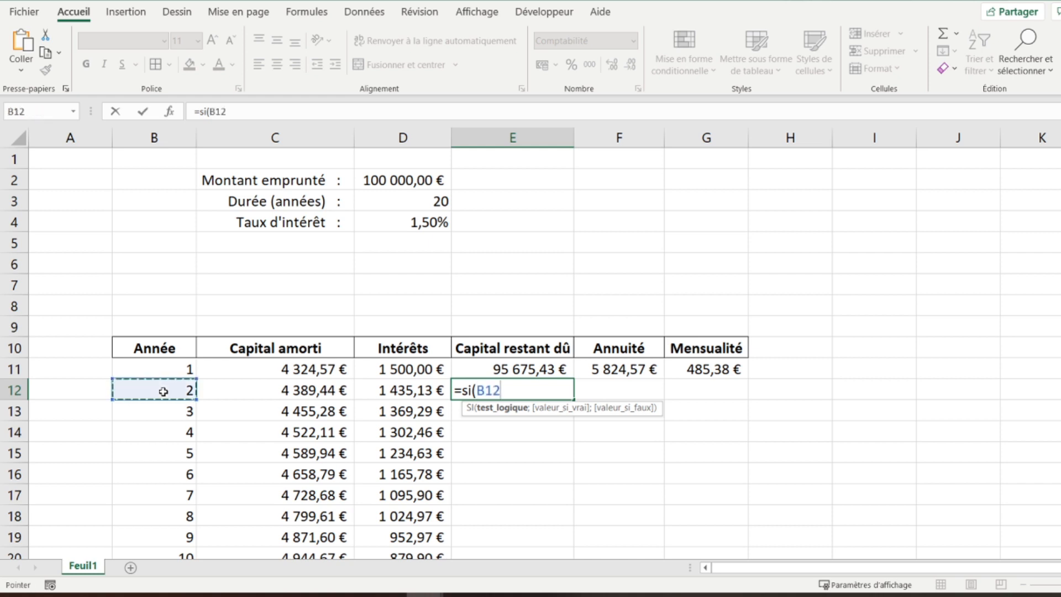
type("=\"\";")
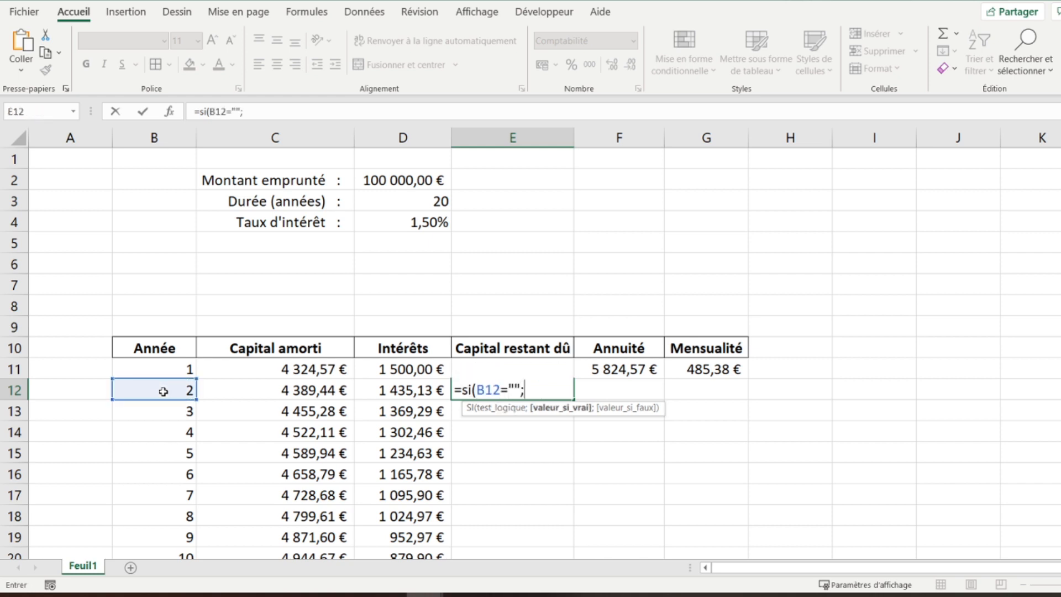
type("\"\";")
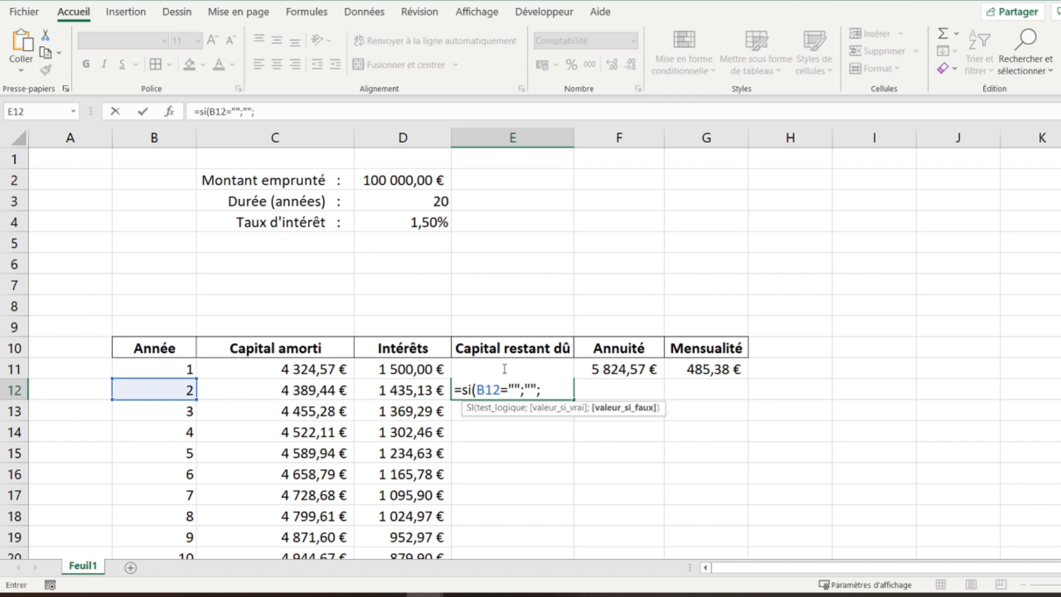
key("Up")
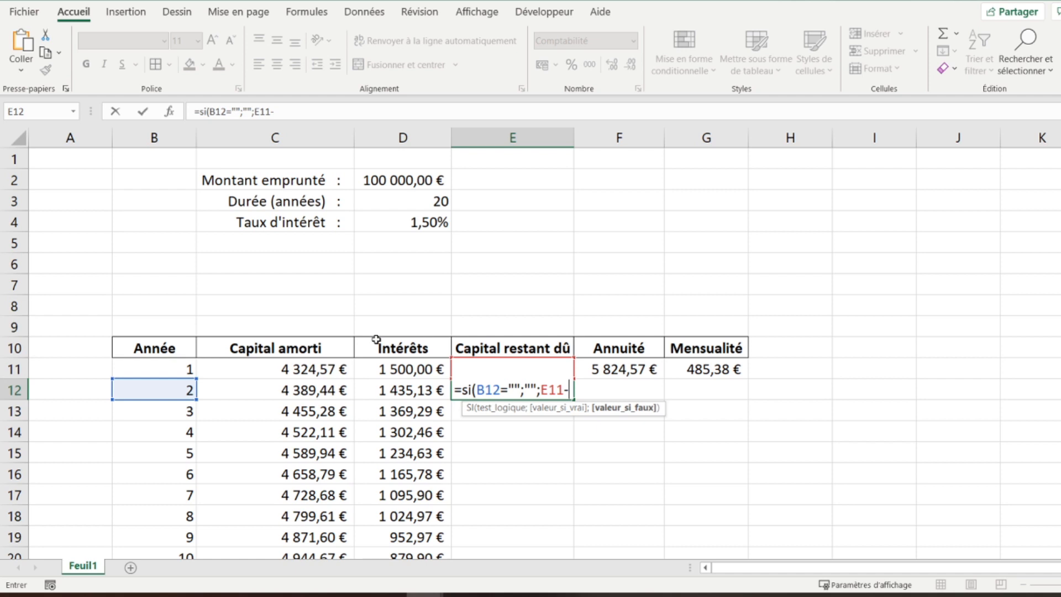
left_click(284, 391)
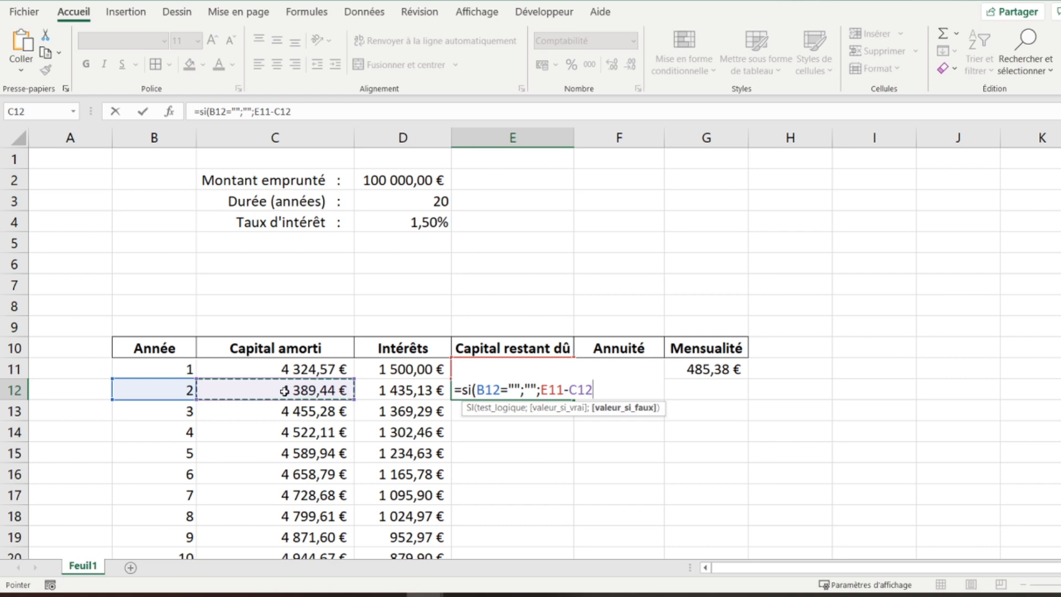
type(")")
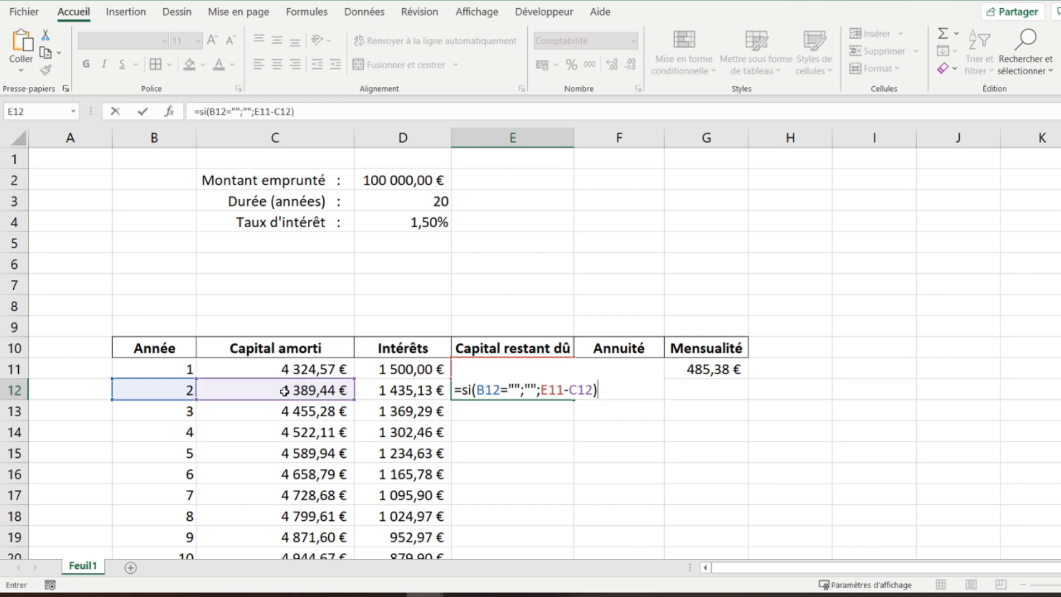
key("Return")
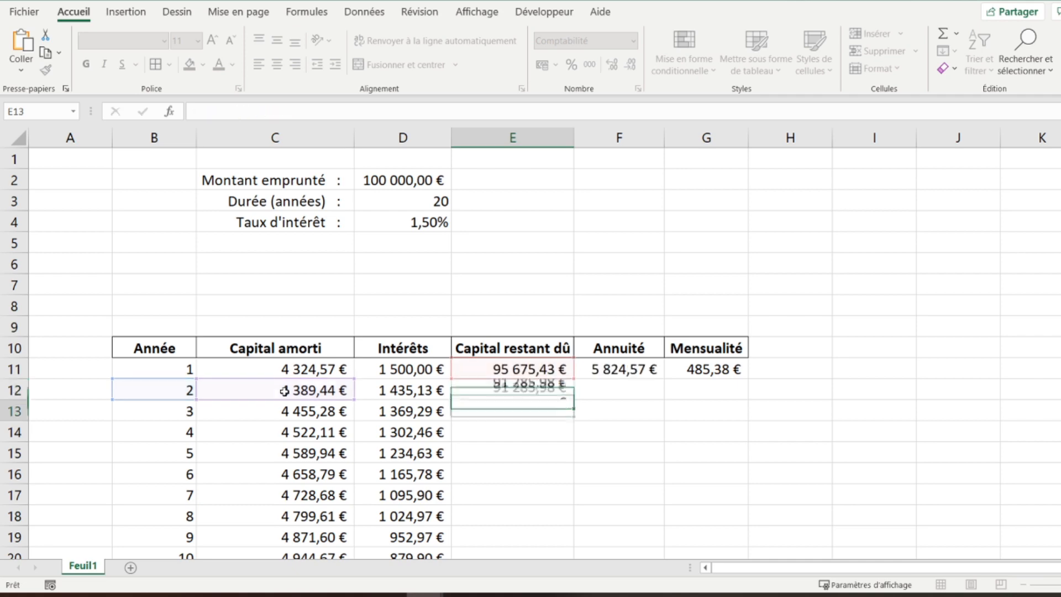
Step: Fill the remaining capital formula from E12 down to row 47
left_click(518, 391)
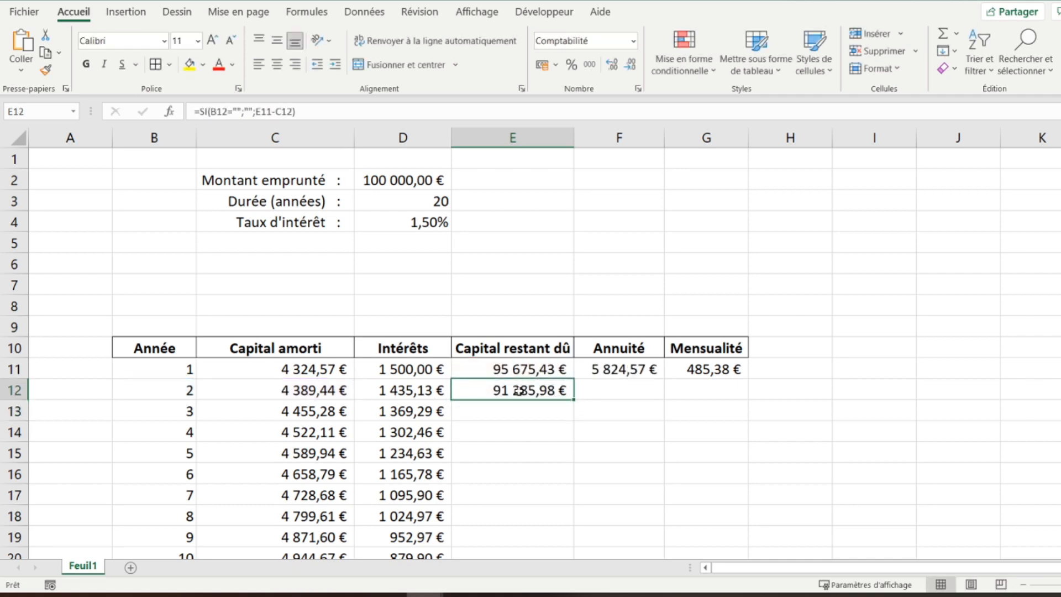
scroll(516, 391, "down", 3)
left_click(576, 235)
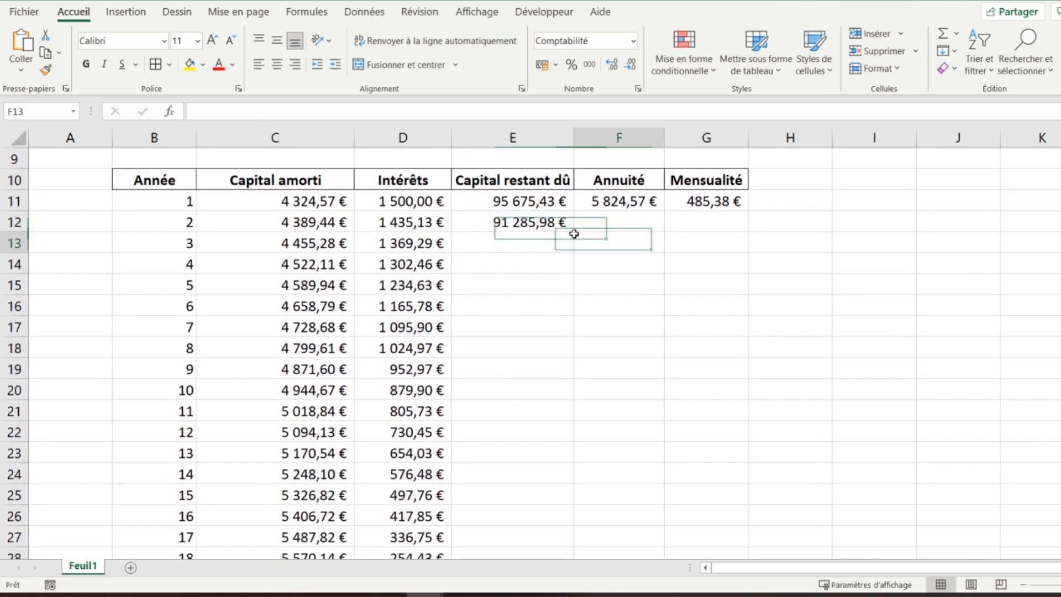
left_click(550, 219)
left_click_drag(574, 232, 514, 519)
scroll(635, 254, "up", 9)
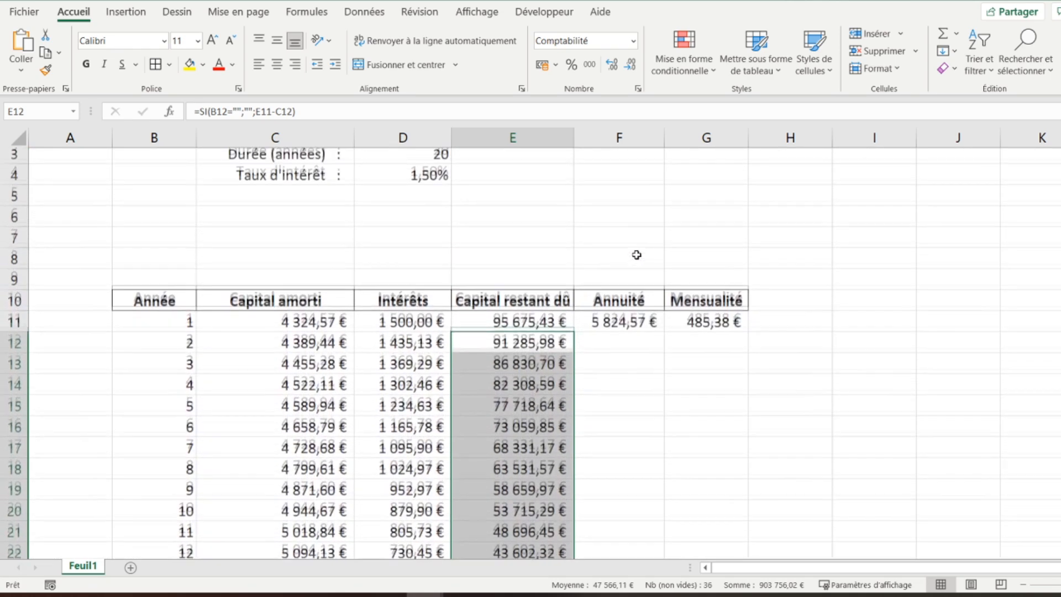
Step: Fill the annuity and monthly payment formulas from F11:G11 down to row 43
scroll(635, 255, "down", 1)
left_click(594, 288)
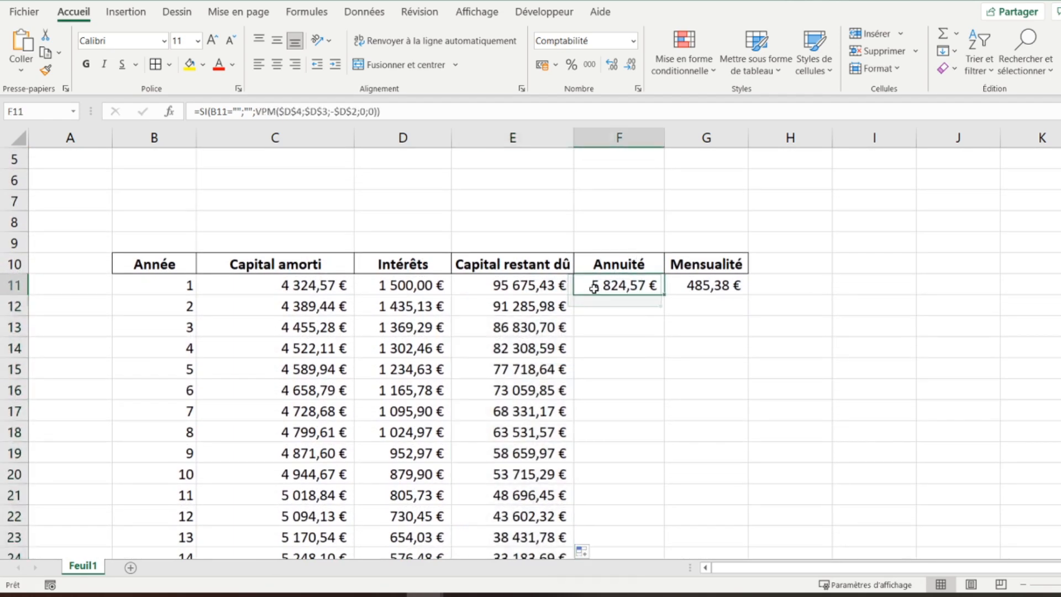
key("shift+Right")
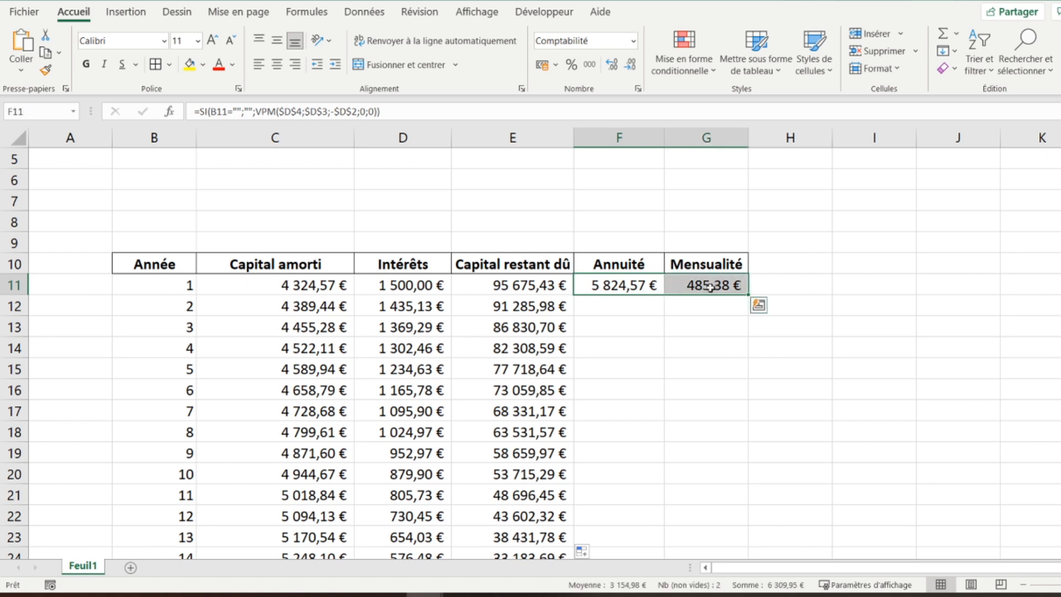
left_click_drag(748, 297, 748, 441)
scroll(422, 251, "up", 10)
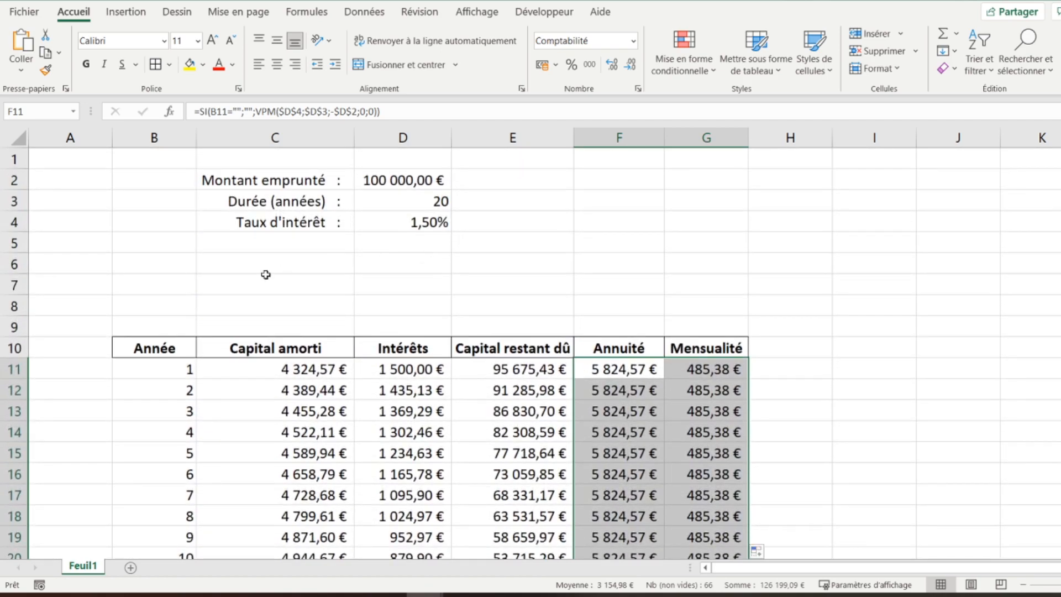
Step: Review the filled table and check the sum of the amortized capital in column C against the borrowed amount in D2
left_click(265, 277)
scroll(266, 275, "down", 3)
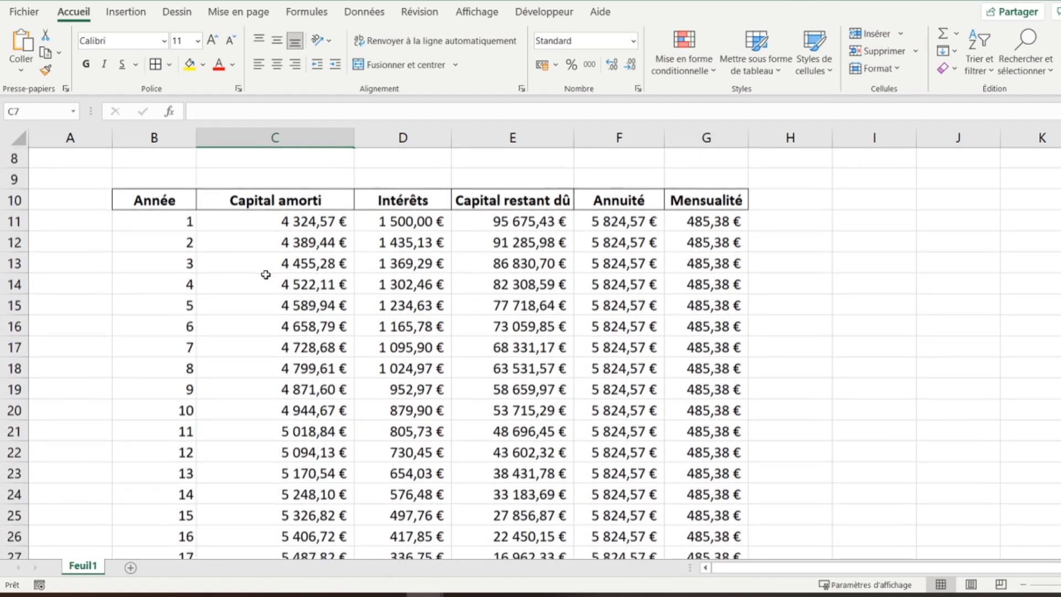
scroll(265, 275, "down", 2)
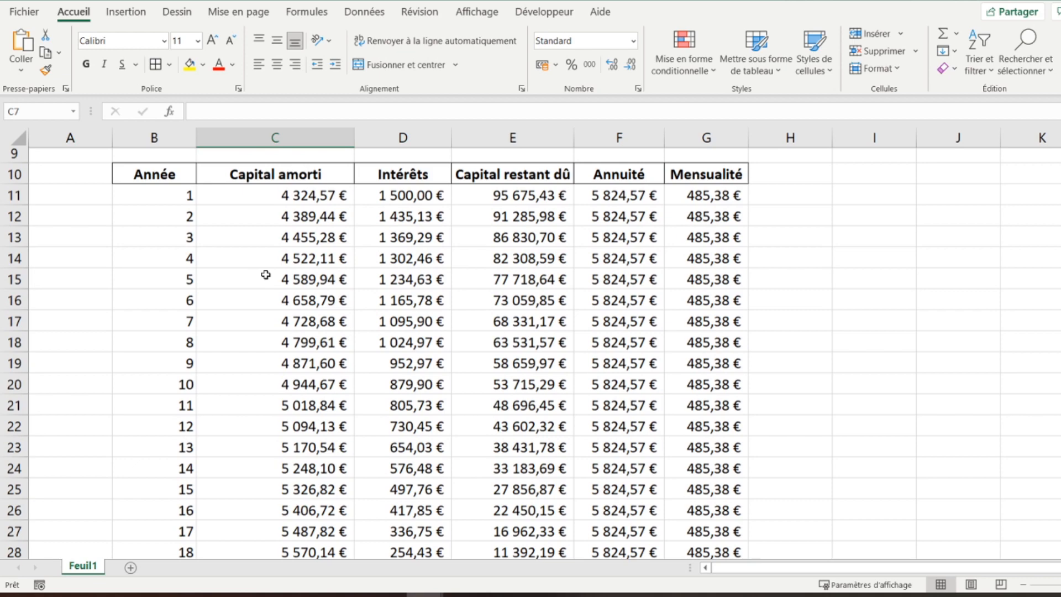
scroll(266, 275, "down", 1)
left_click(272, 180)
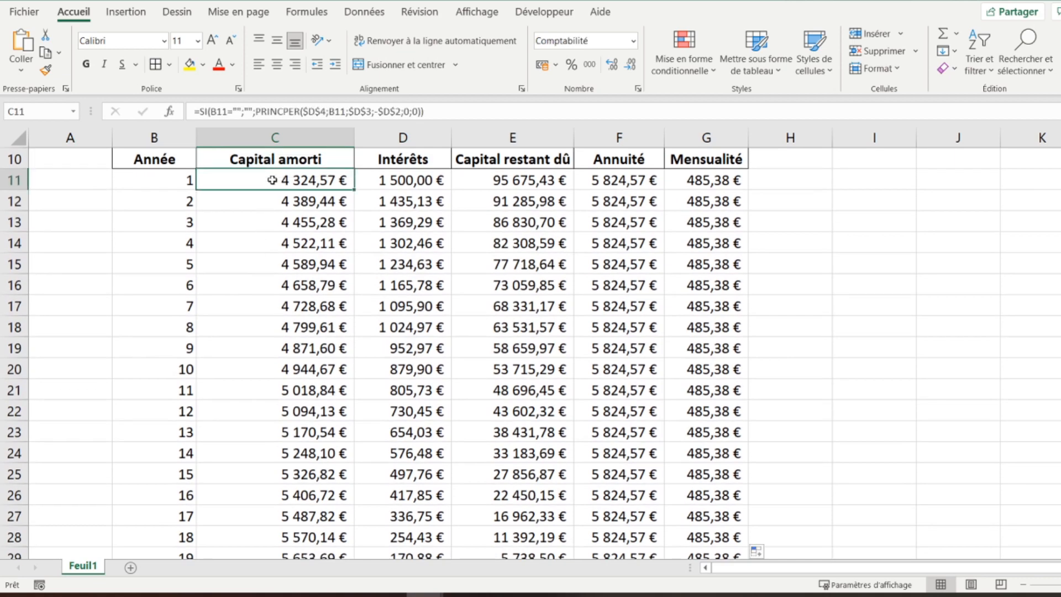
scroll(272, 180, "up", 3)
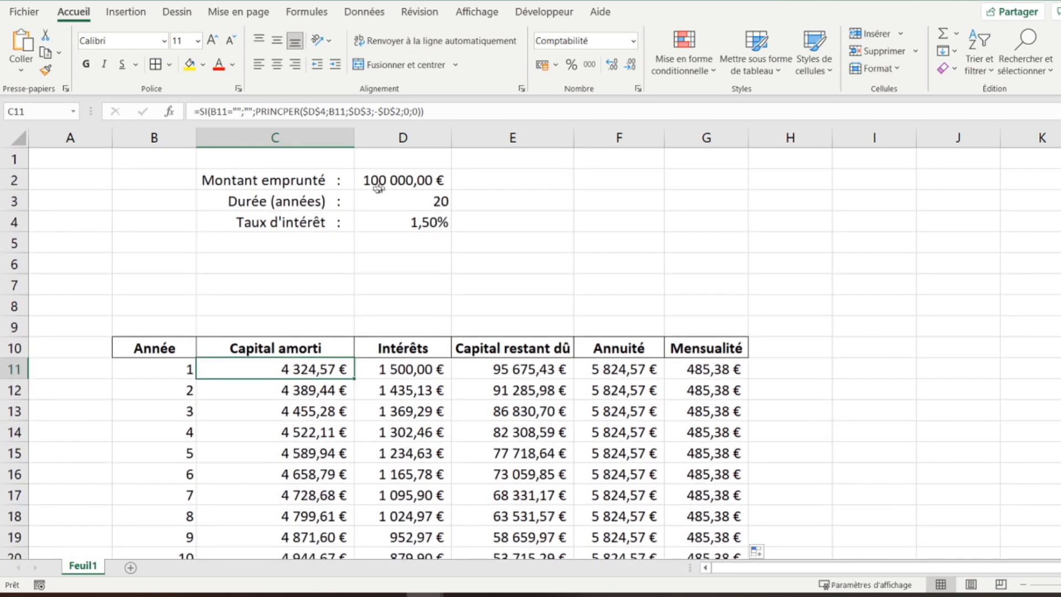
scroll(259, 261, "down", 2)
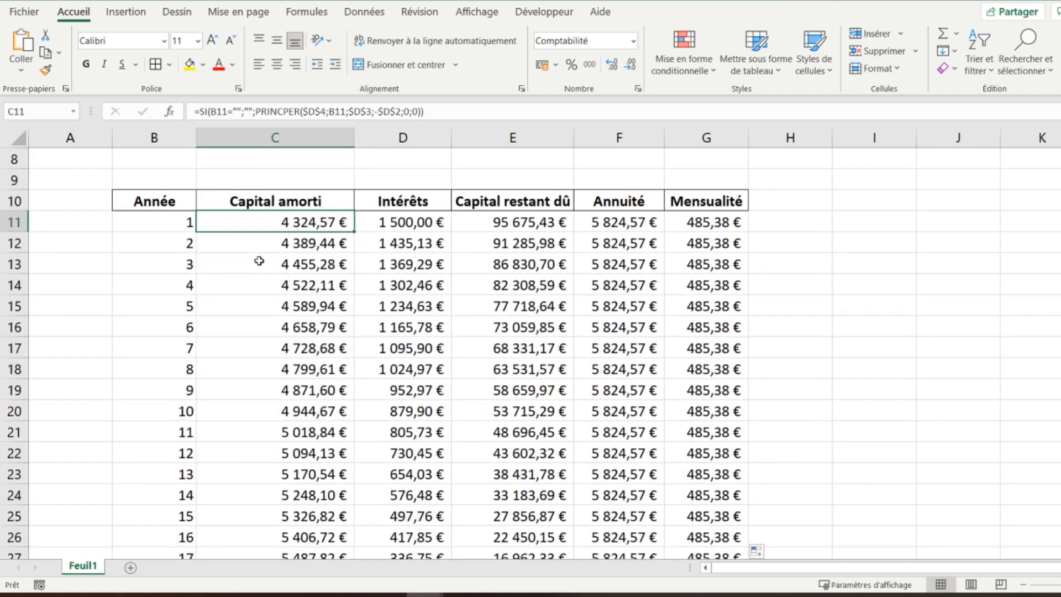
key("shift+Down")
key("shift+Down")
key("shift+Down")
key("shift+Down")
key("shift+Down")
key("shift+Down")
key("shift+Down")
key("shift+Down")
key("shift+Down")
key("shift+Down")
key("shift+Down")
key("shift+Down")
key("shift+Down")
key("shift+Down")
key("shift+Down")
key("shift+Down")
key("shift+Down")
key("shift+Down")
key("shift+Down")
key("shift+Down")
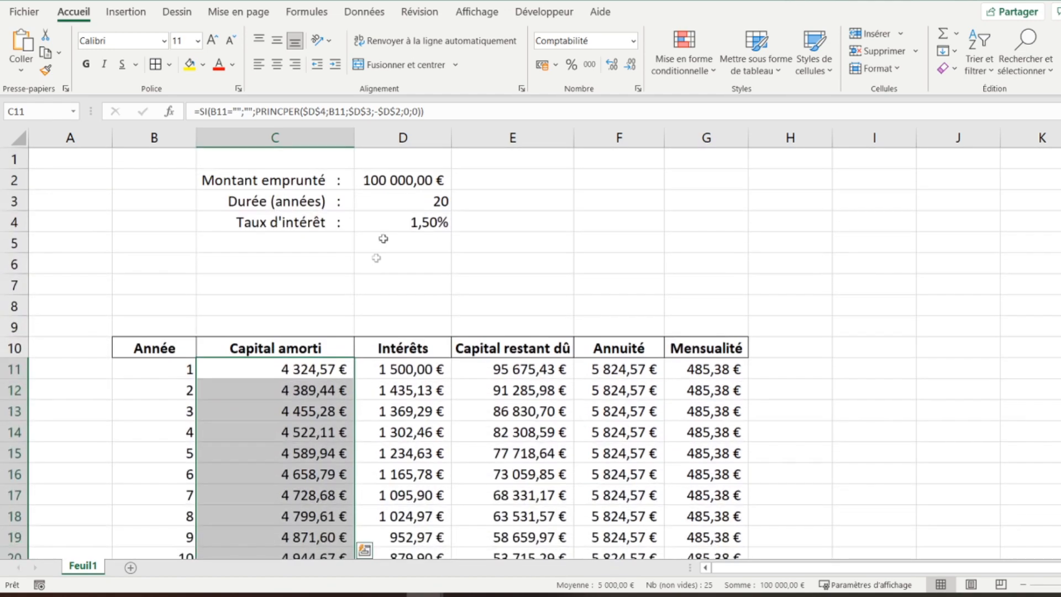
Step: Set the loan duration in D3 to 15 years and check the amortized capital total over C11:C25
left_click(403, 200)
type("1,5")
key("Return")
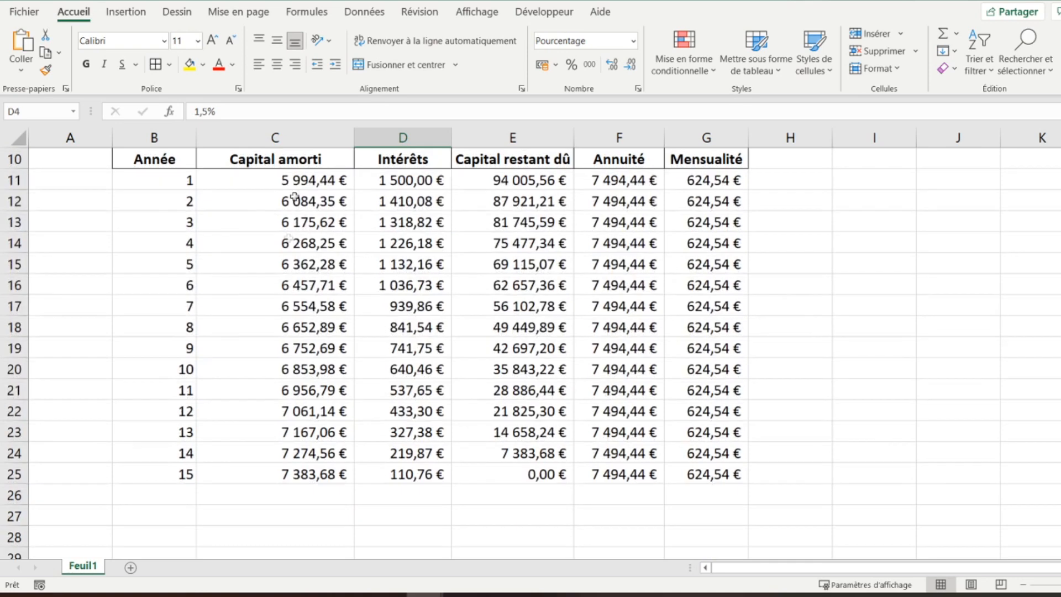
left_click_drag(299, 177, 267, 470)
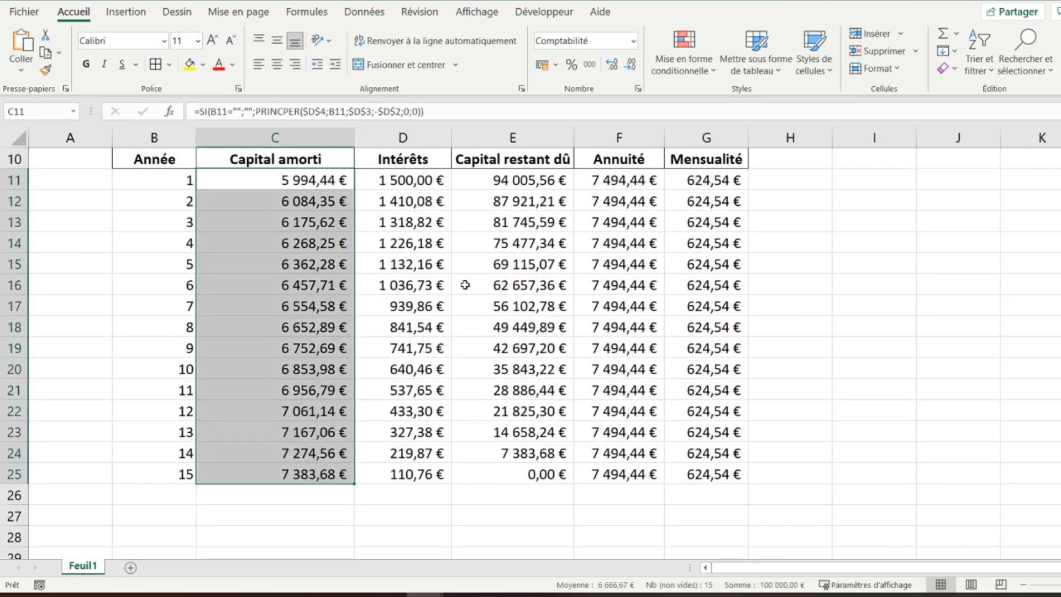
Step: Set the loan duration in D3 to 5 years and check the amortized capital total over C11:C15
scroll(465, 285, "up", 3)
left_click(416, 202)
type("5")
key("Return")
left_click_drag(273, 369, 264, 454)
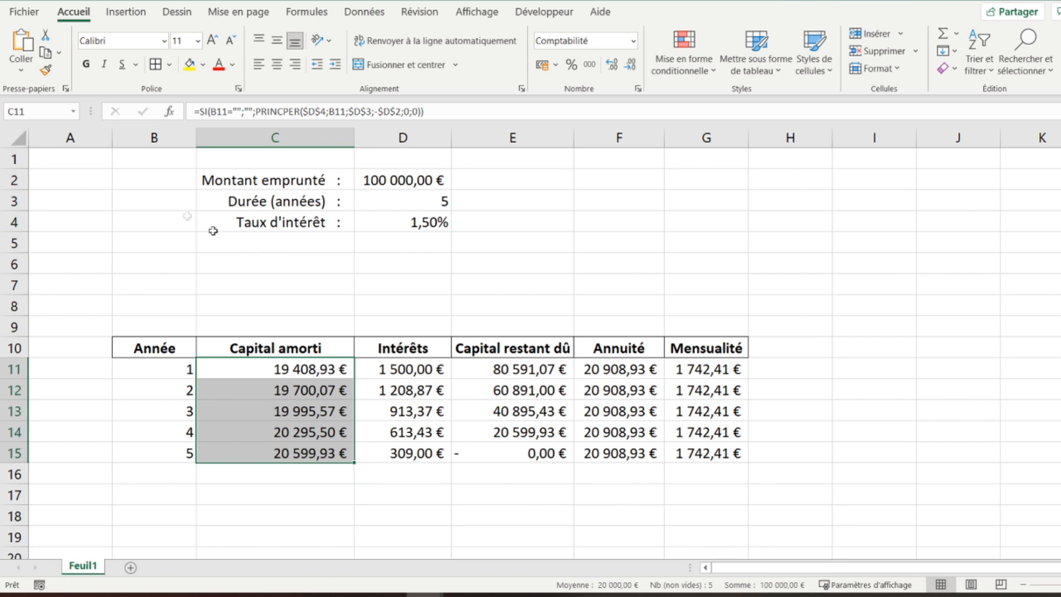
Step: Add borders to the loan parameter block C2:D4 and make its labels in C2:C4 bold
left_click(72, 164)
left_click_drag(237, 181, 379, 215)
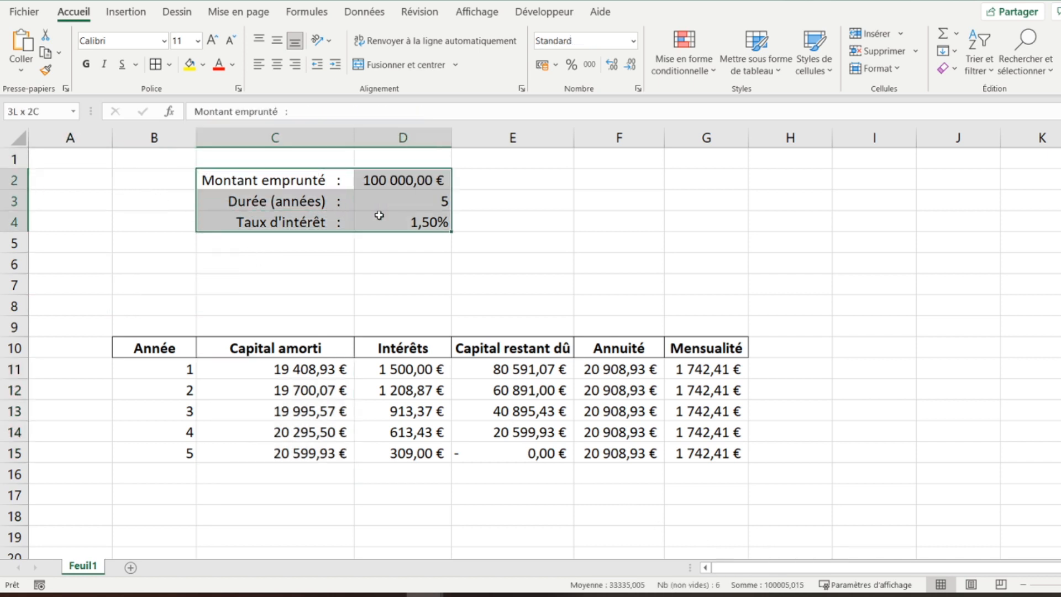
left_click(156, 65)
left_click_drag(261, 178, 256, 217)
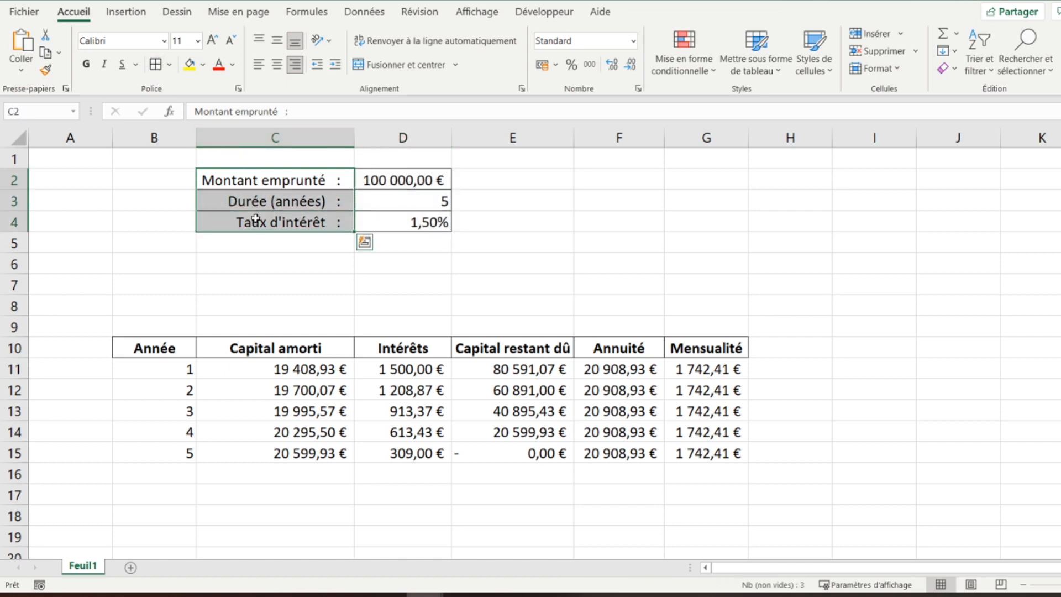
left_click(86, 65)
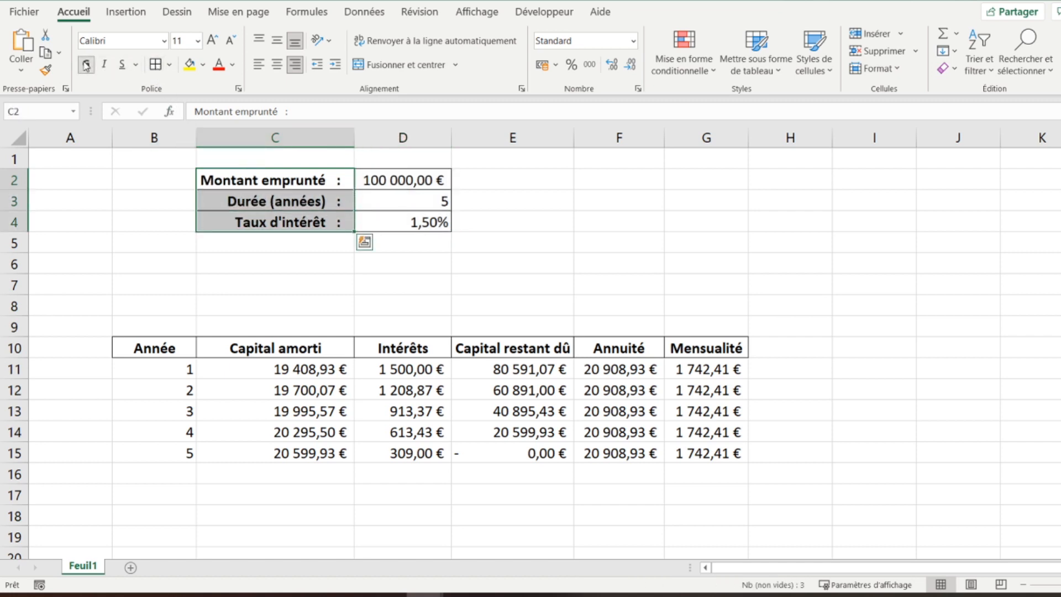
Step: Enter the title "Tableau d'amortissement bancaire" in A1
left_click(58, 161)
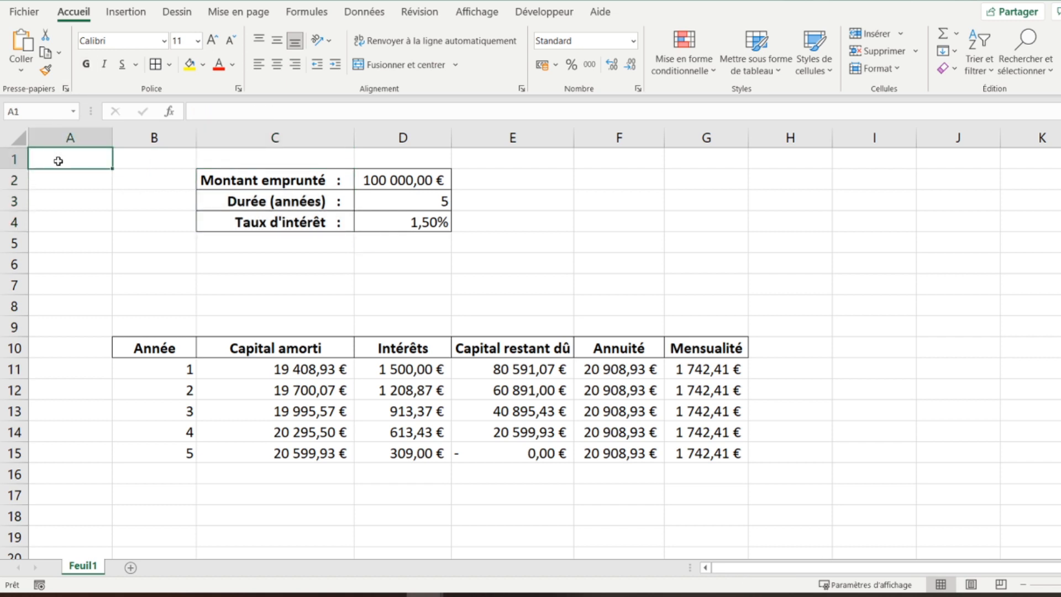
type("Table")
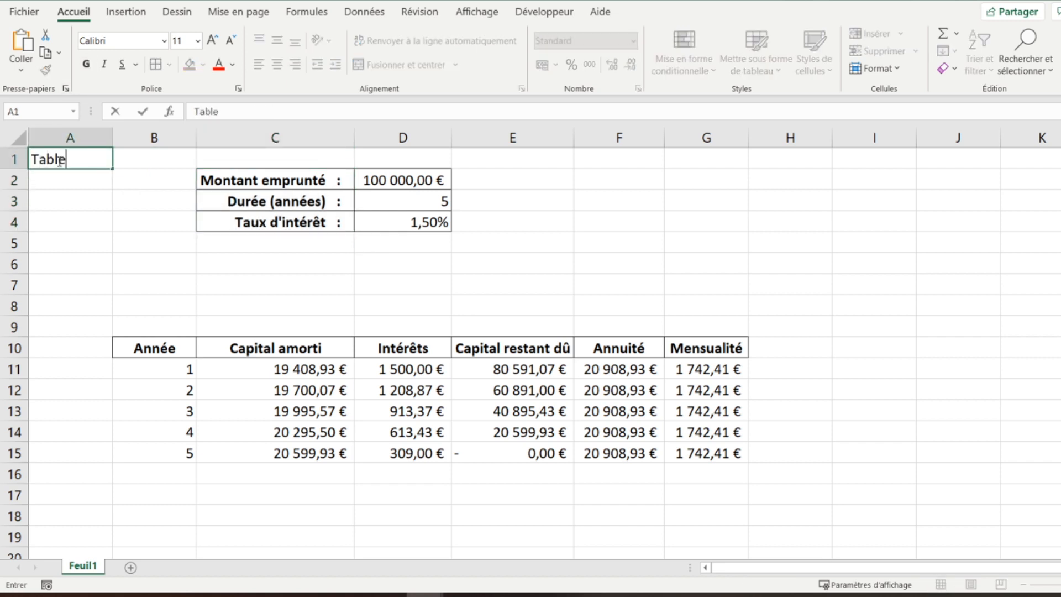
type("au d'amort")
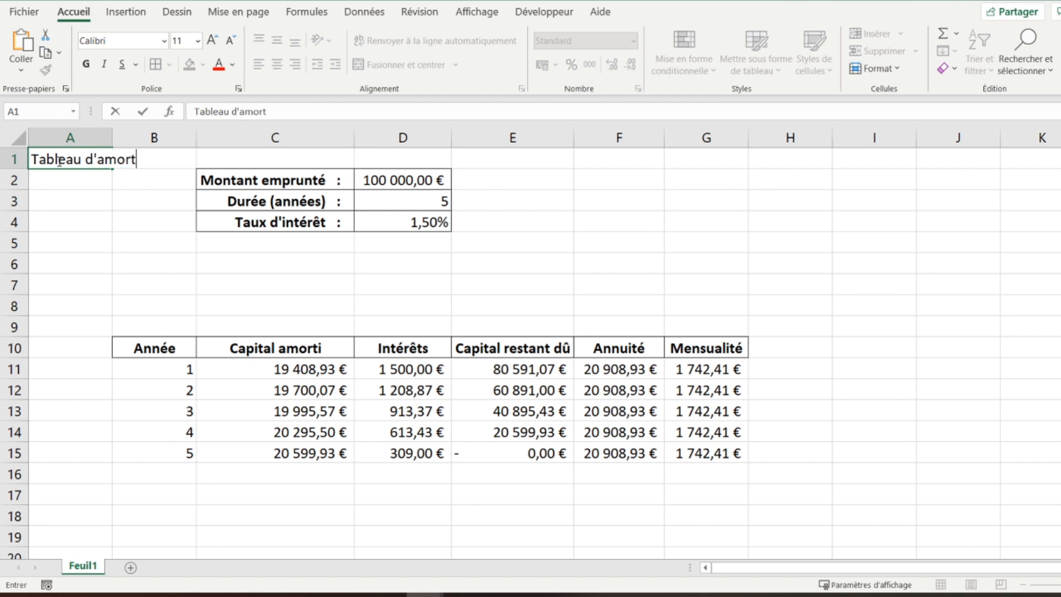
type("issement bancaire")
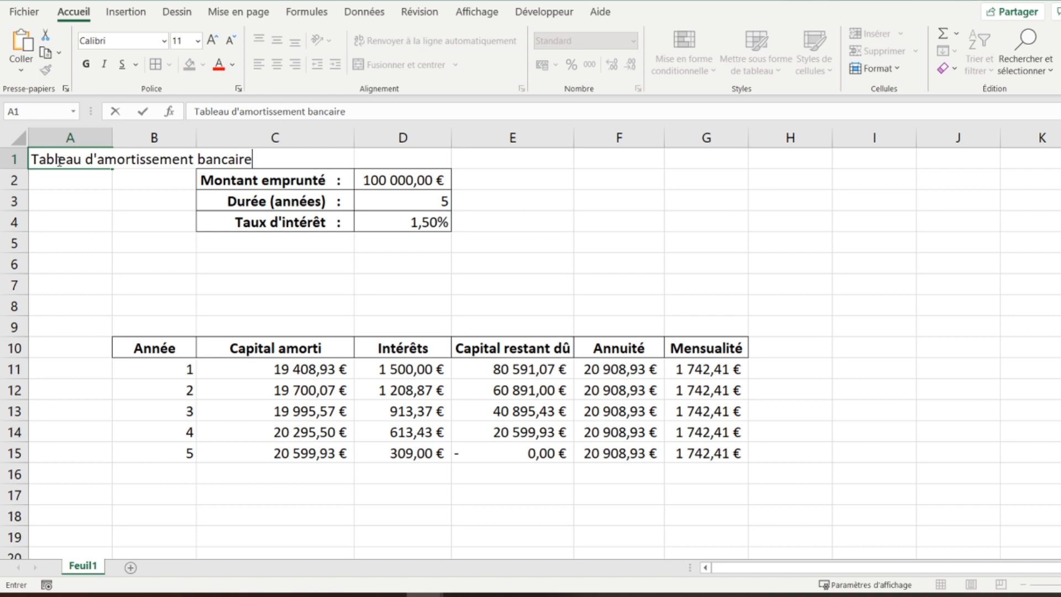
key("Return")
Step: Format the title in A1 in bold italic and hide the worksheet gridlines
left_click(58, 160)
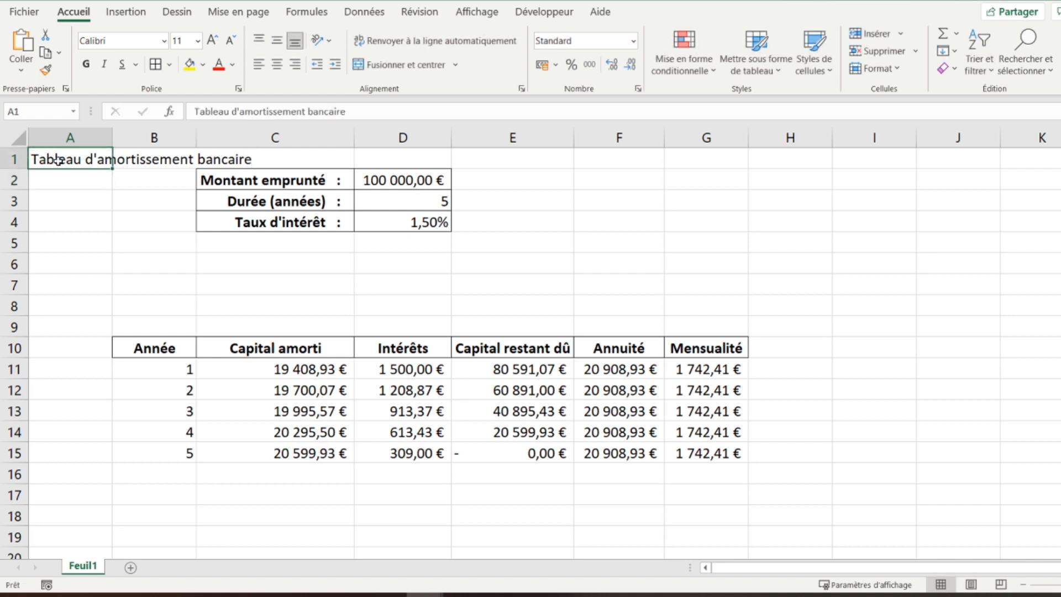
left_click(104, 64)
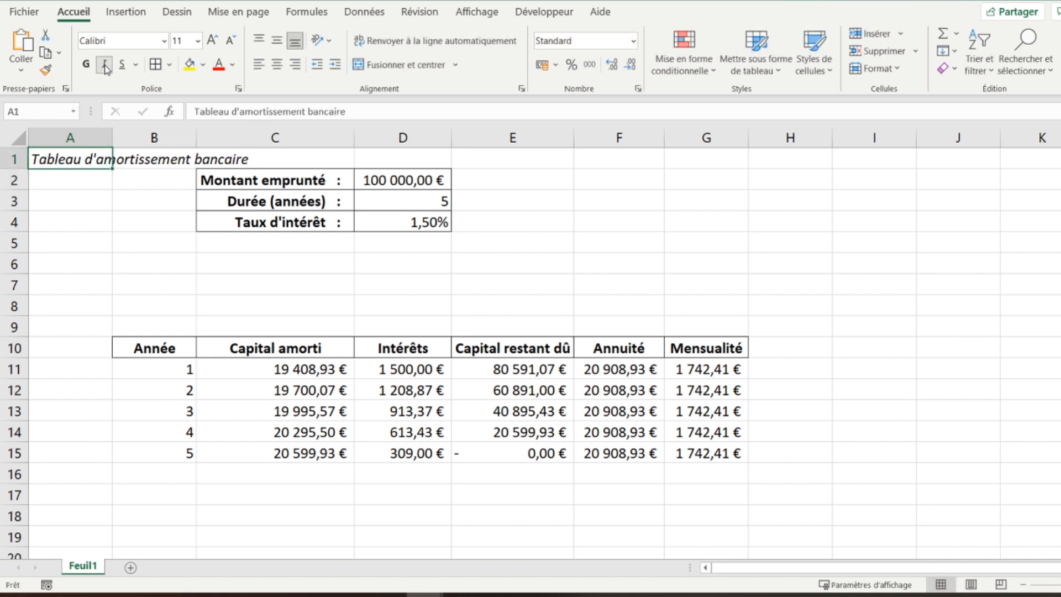
left_click(85, 64)
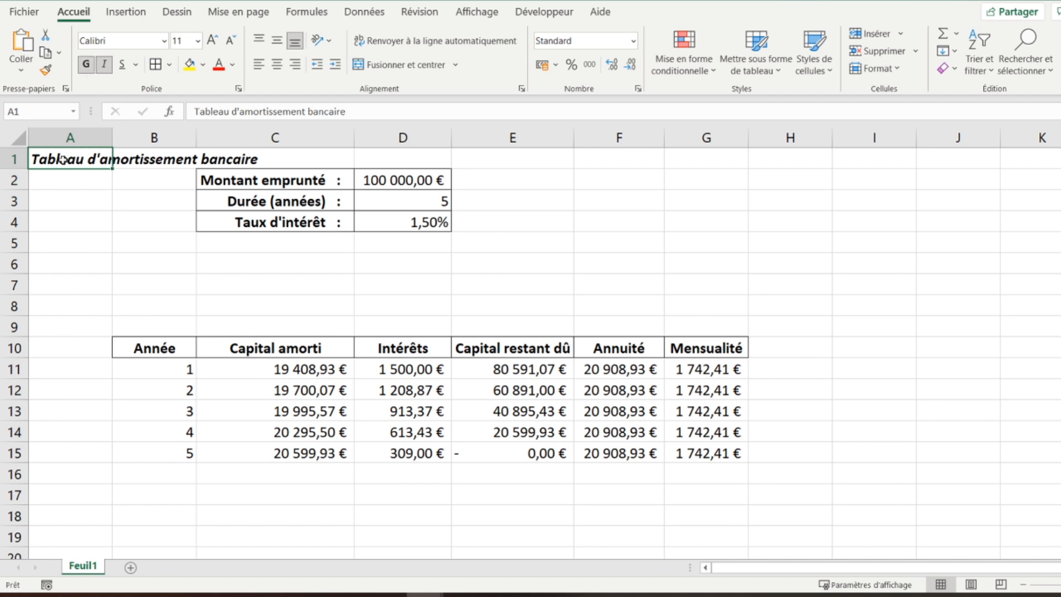
left_click(475, 12)
left_click(421, 66)
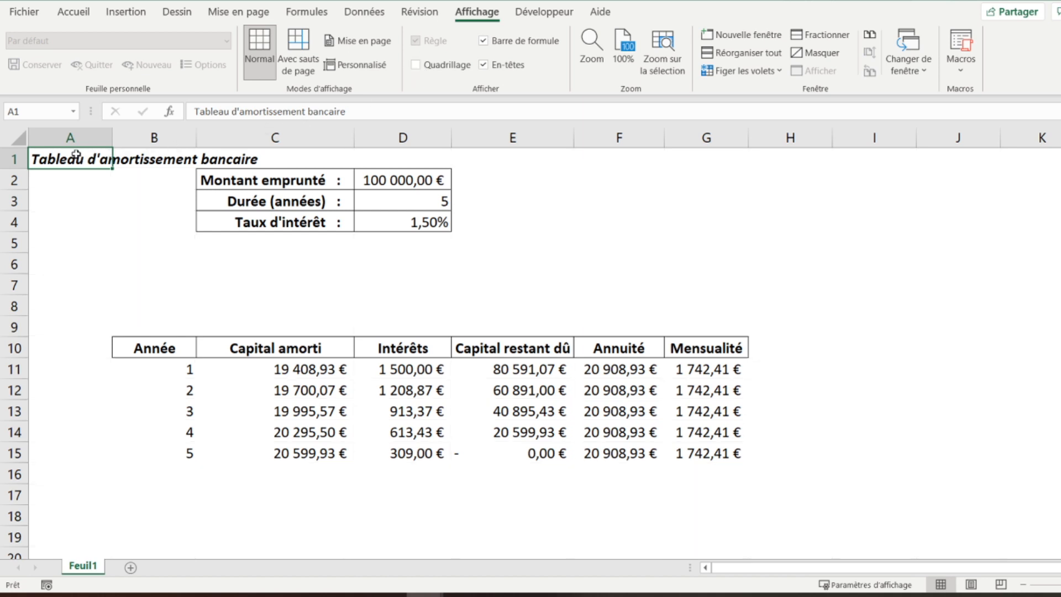